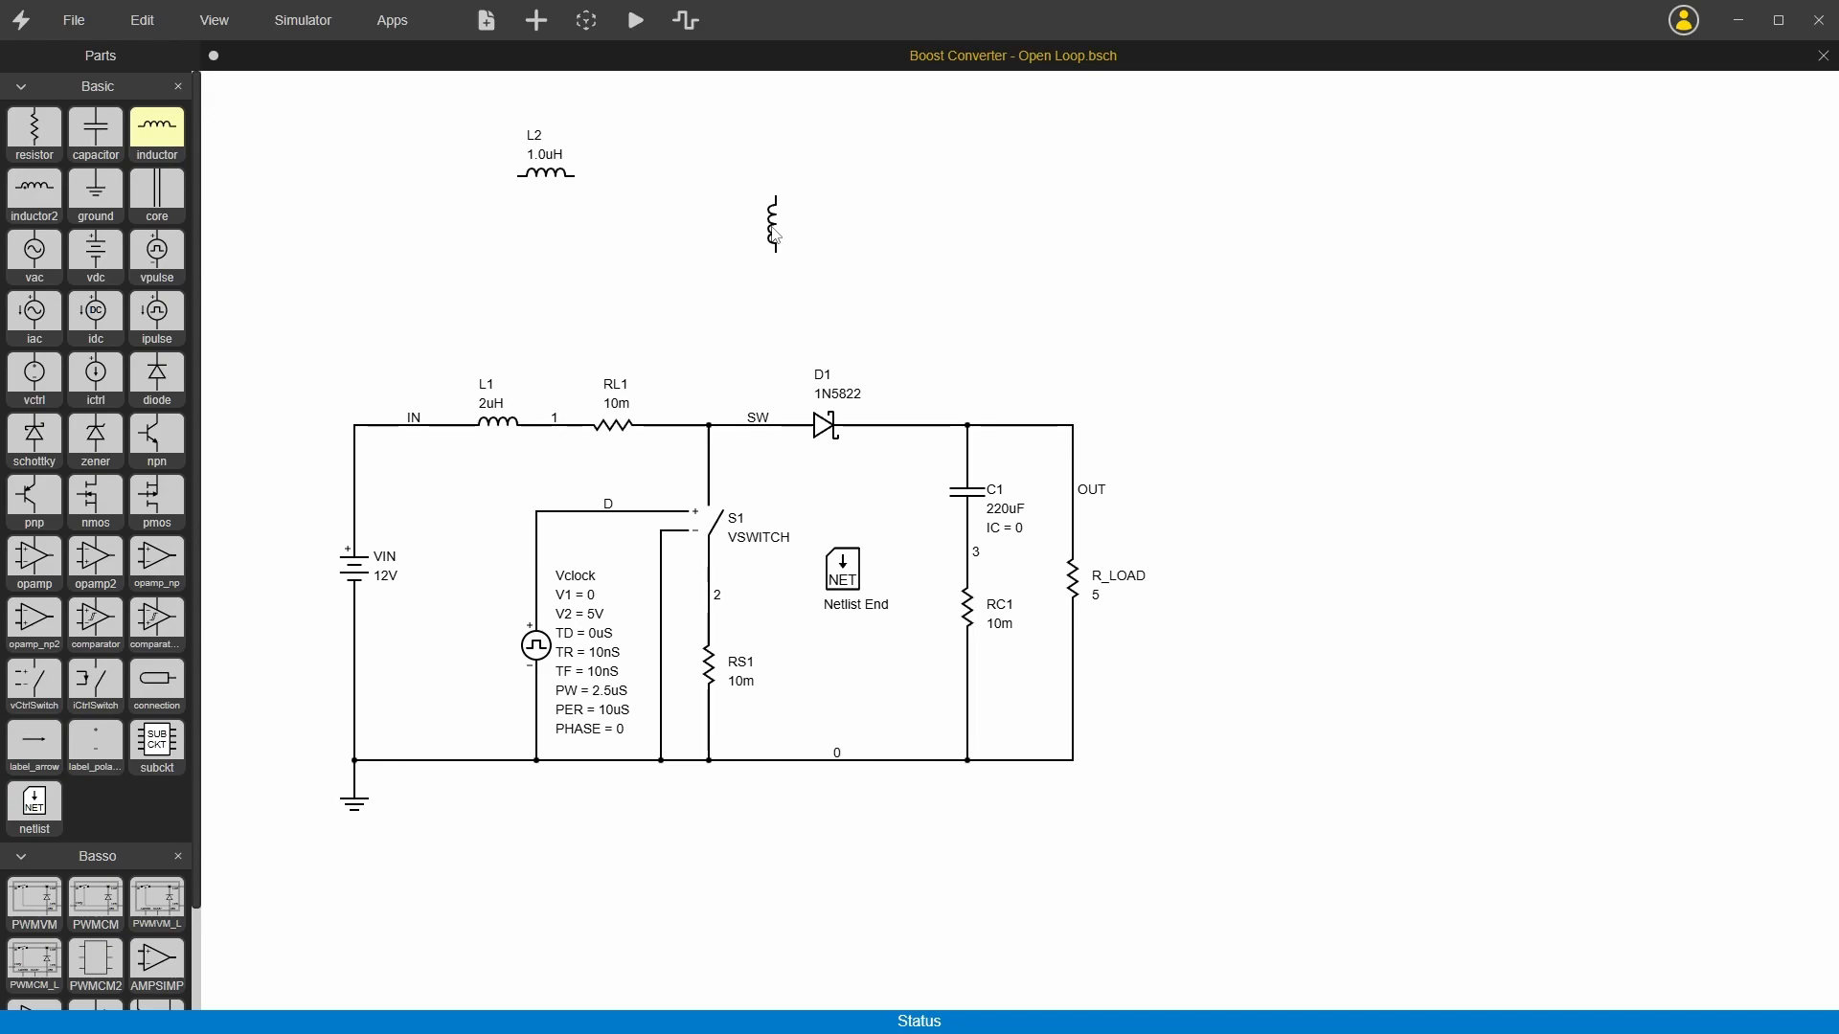
# Step: Place two more horizontal inductors in the empty area above the boost converter circuit
pyautogui.press('r')
pyautogui.click(788, 293)
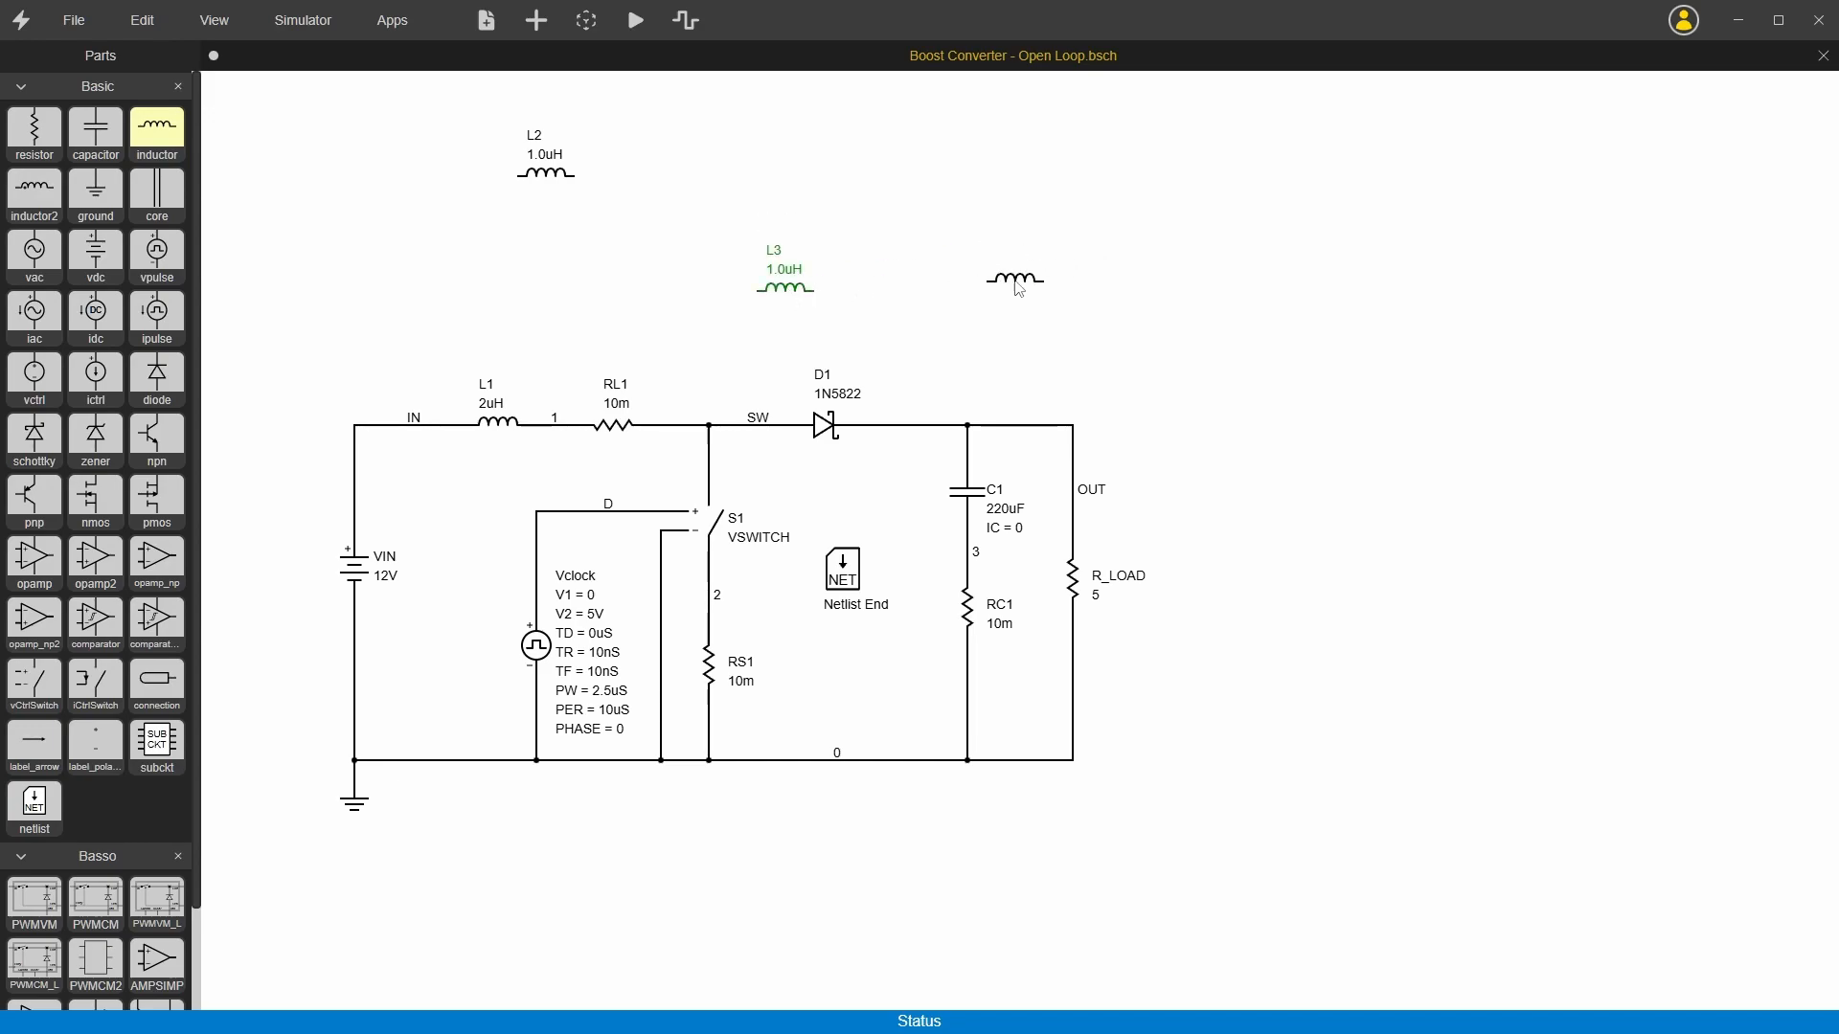
pyautogui.click(1019, 288)
pyautogui.press('Escape')
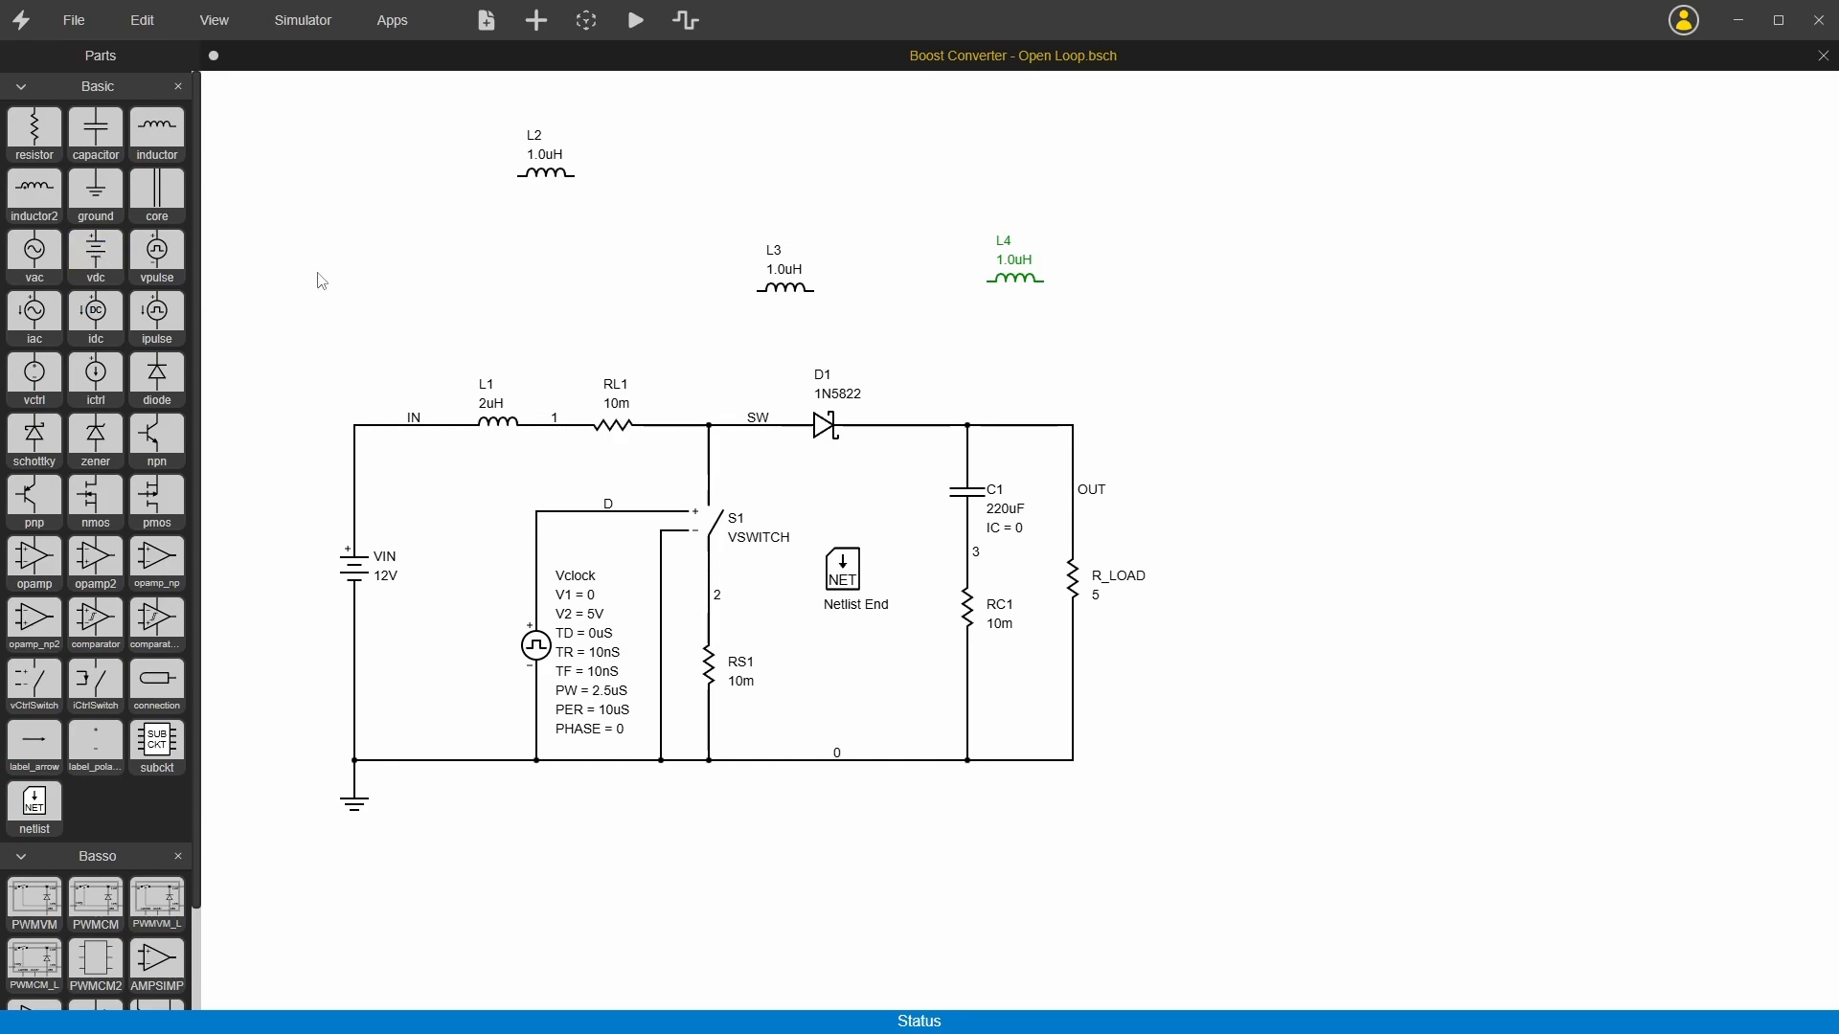
pyautogui.click(108, 265)
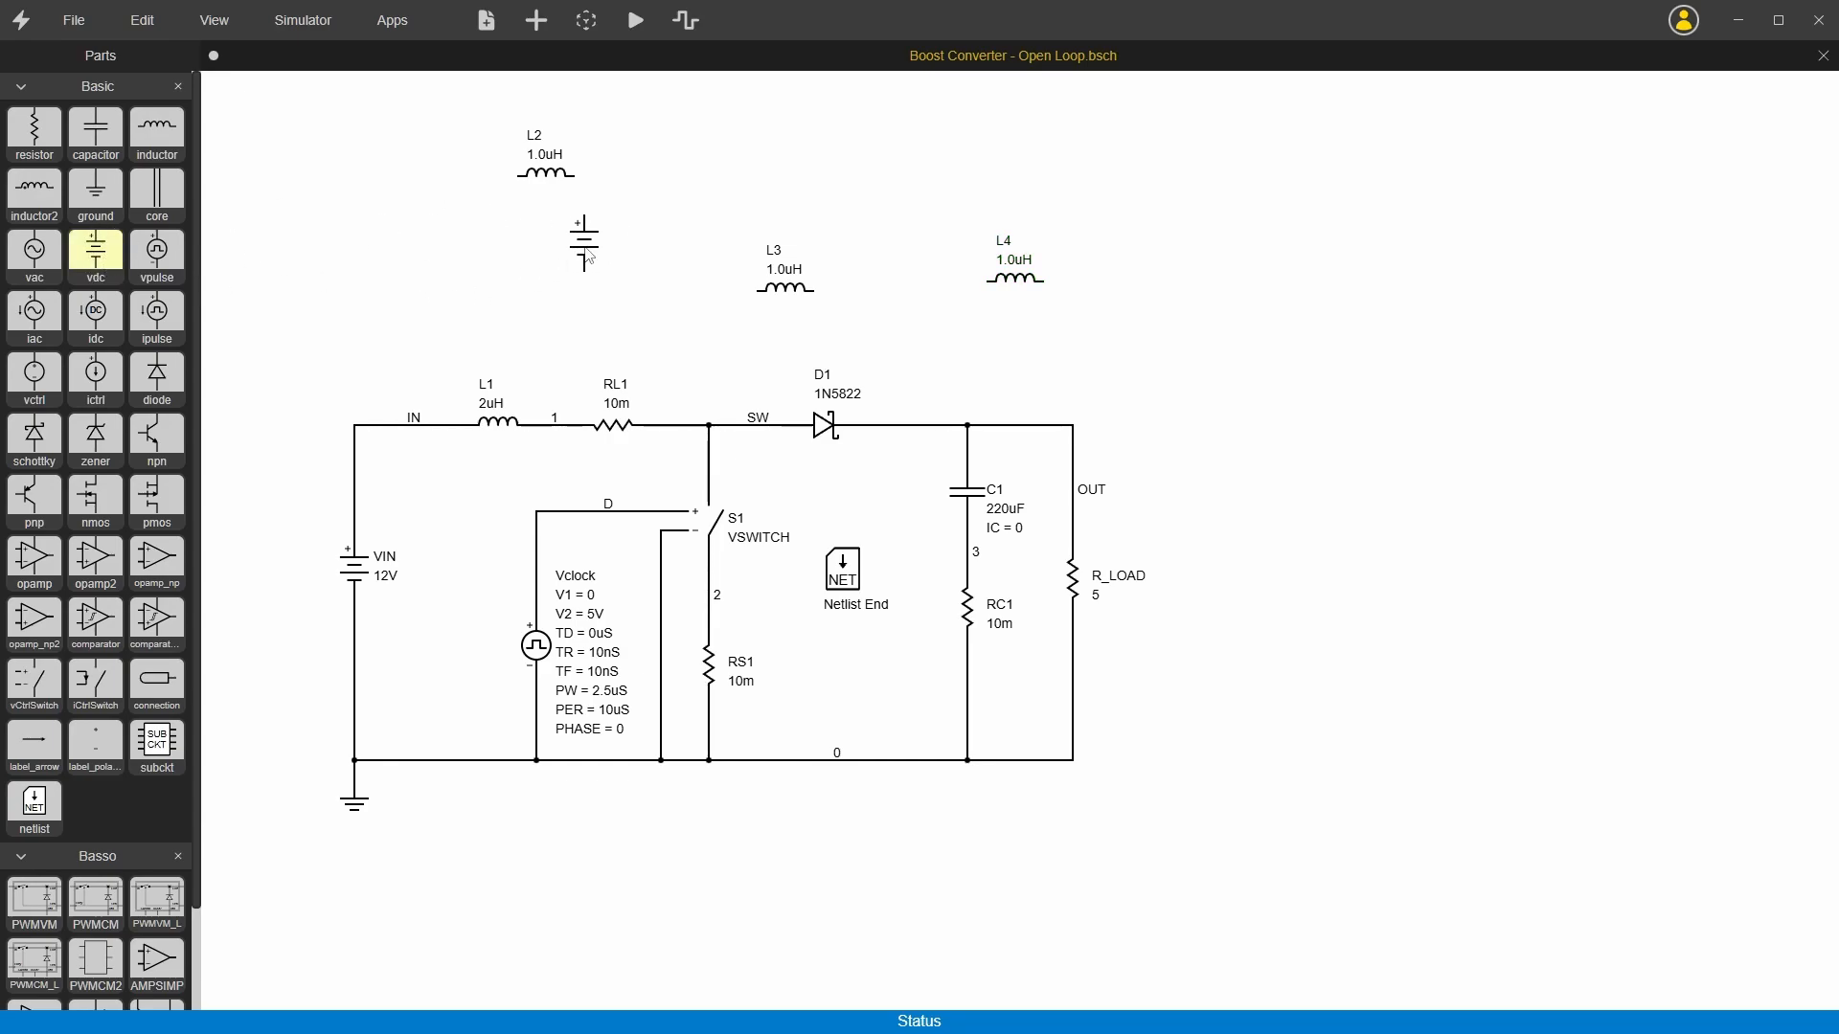
pyautogui.press('Escape')
# Step: Duplicate the switch, diode, capacitor and load section of the boost converter and place the copy beside the original circuit
pyautogui.moveTo(702, 343); pyautogui.dragTo(1166, 766)
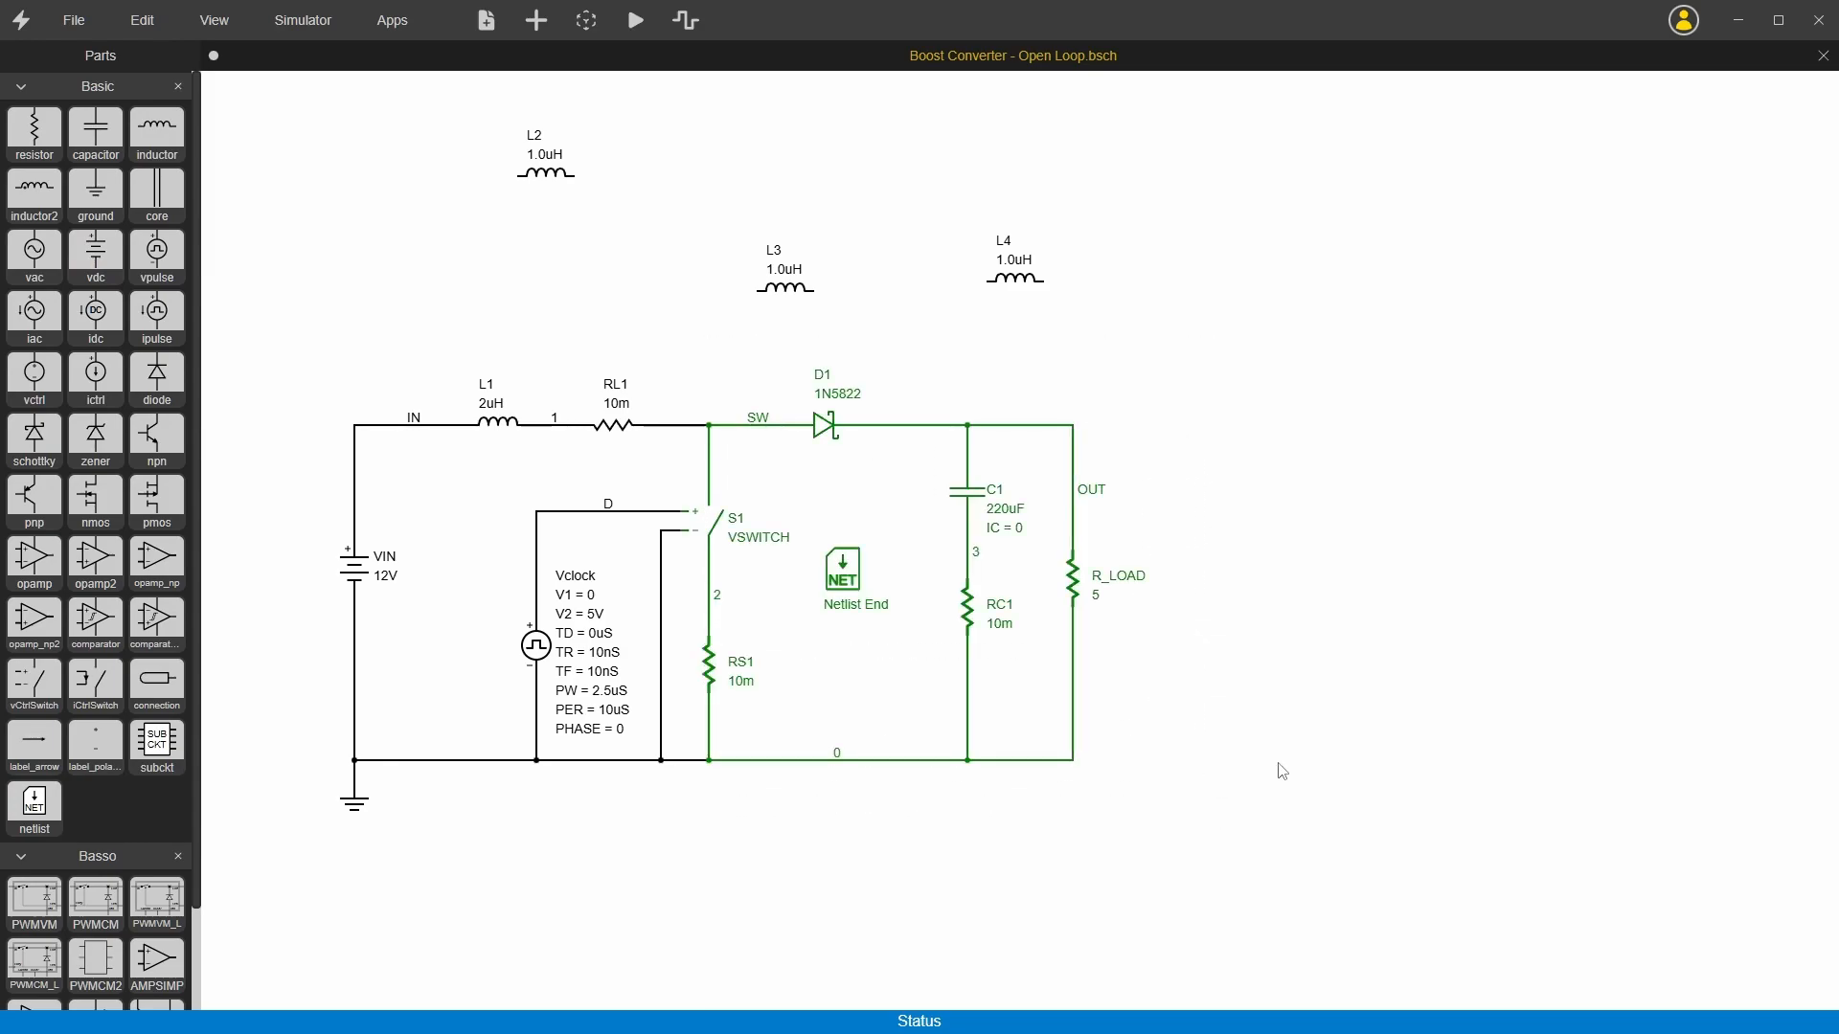
pyautogui.hotkey('ctrl', 'c')
pyautogui.hotkey('ctrl', 'v')
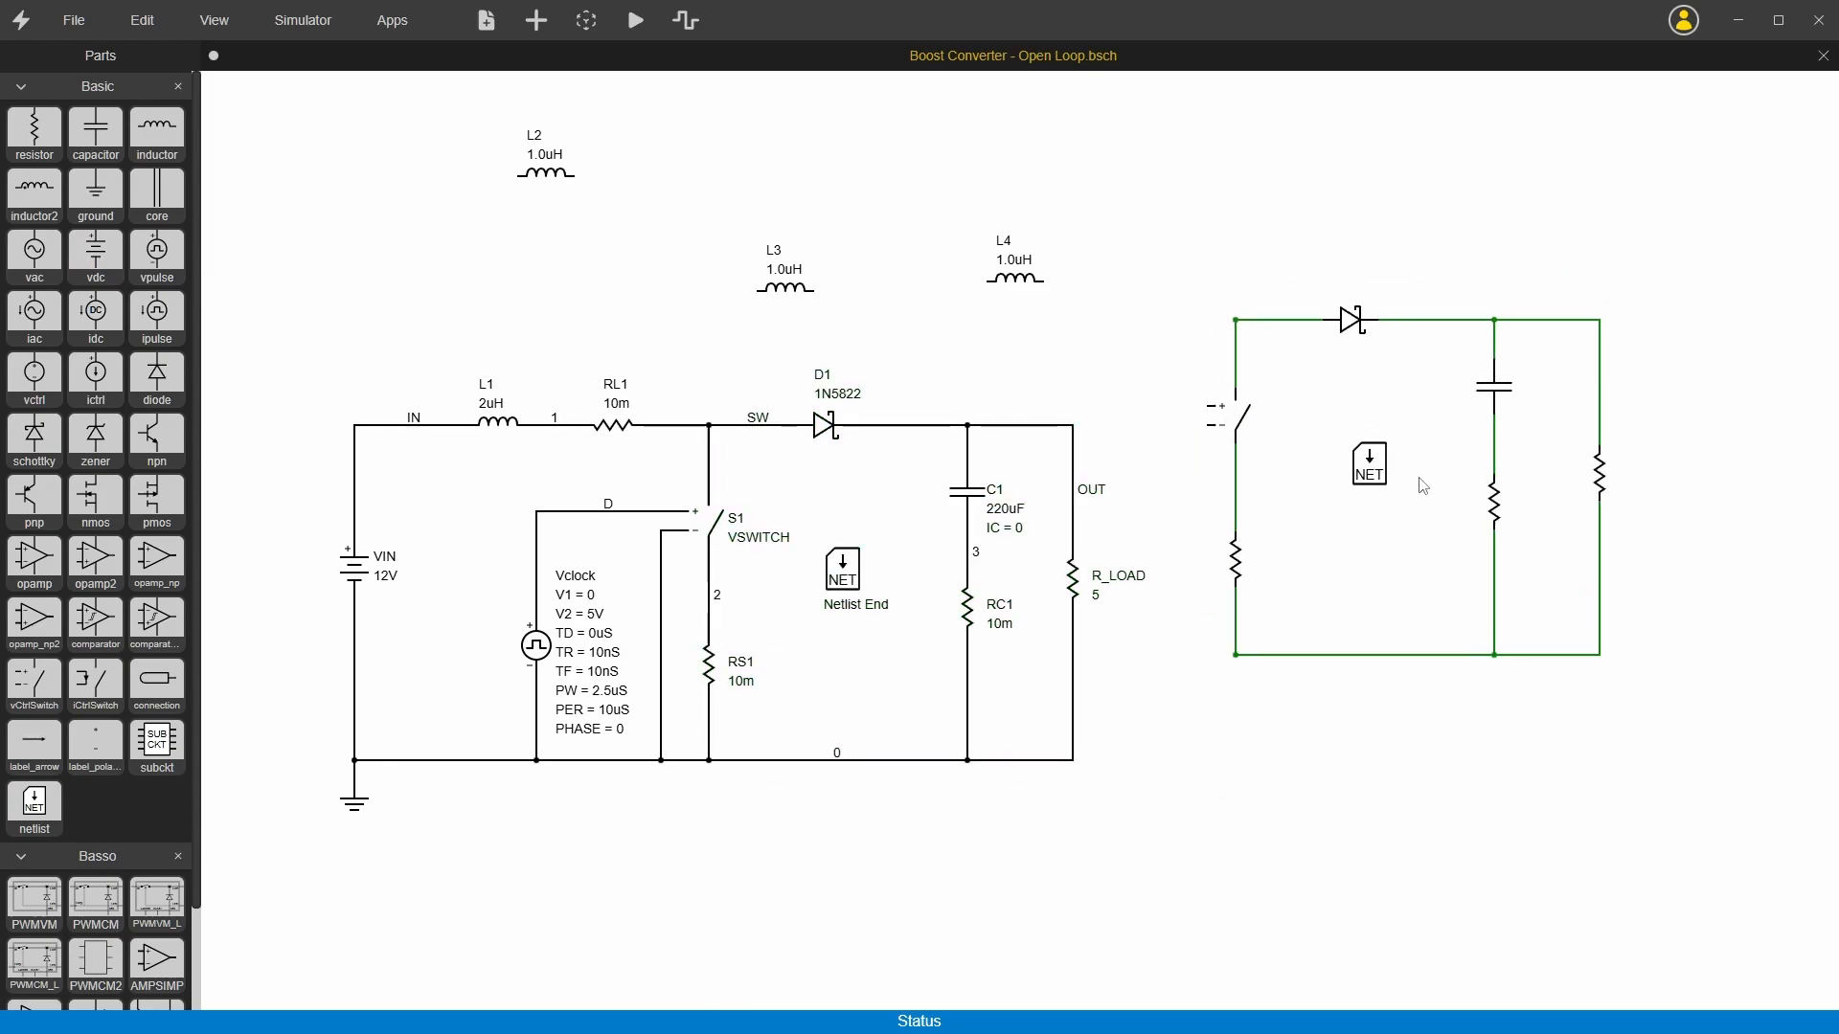
pyautogui.click(1452, 575)
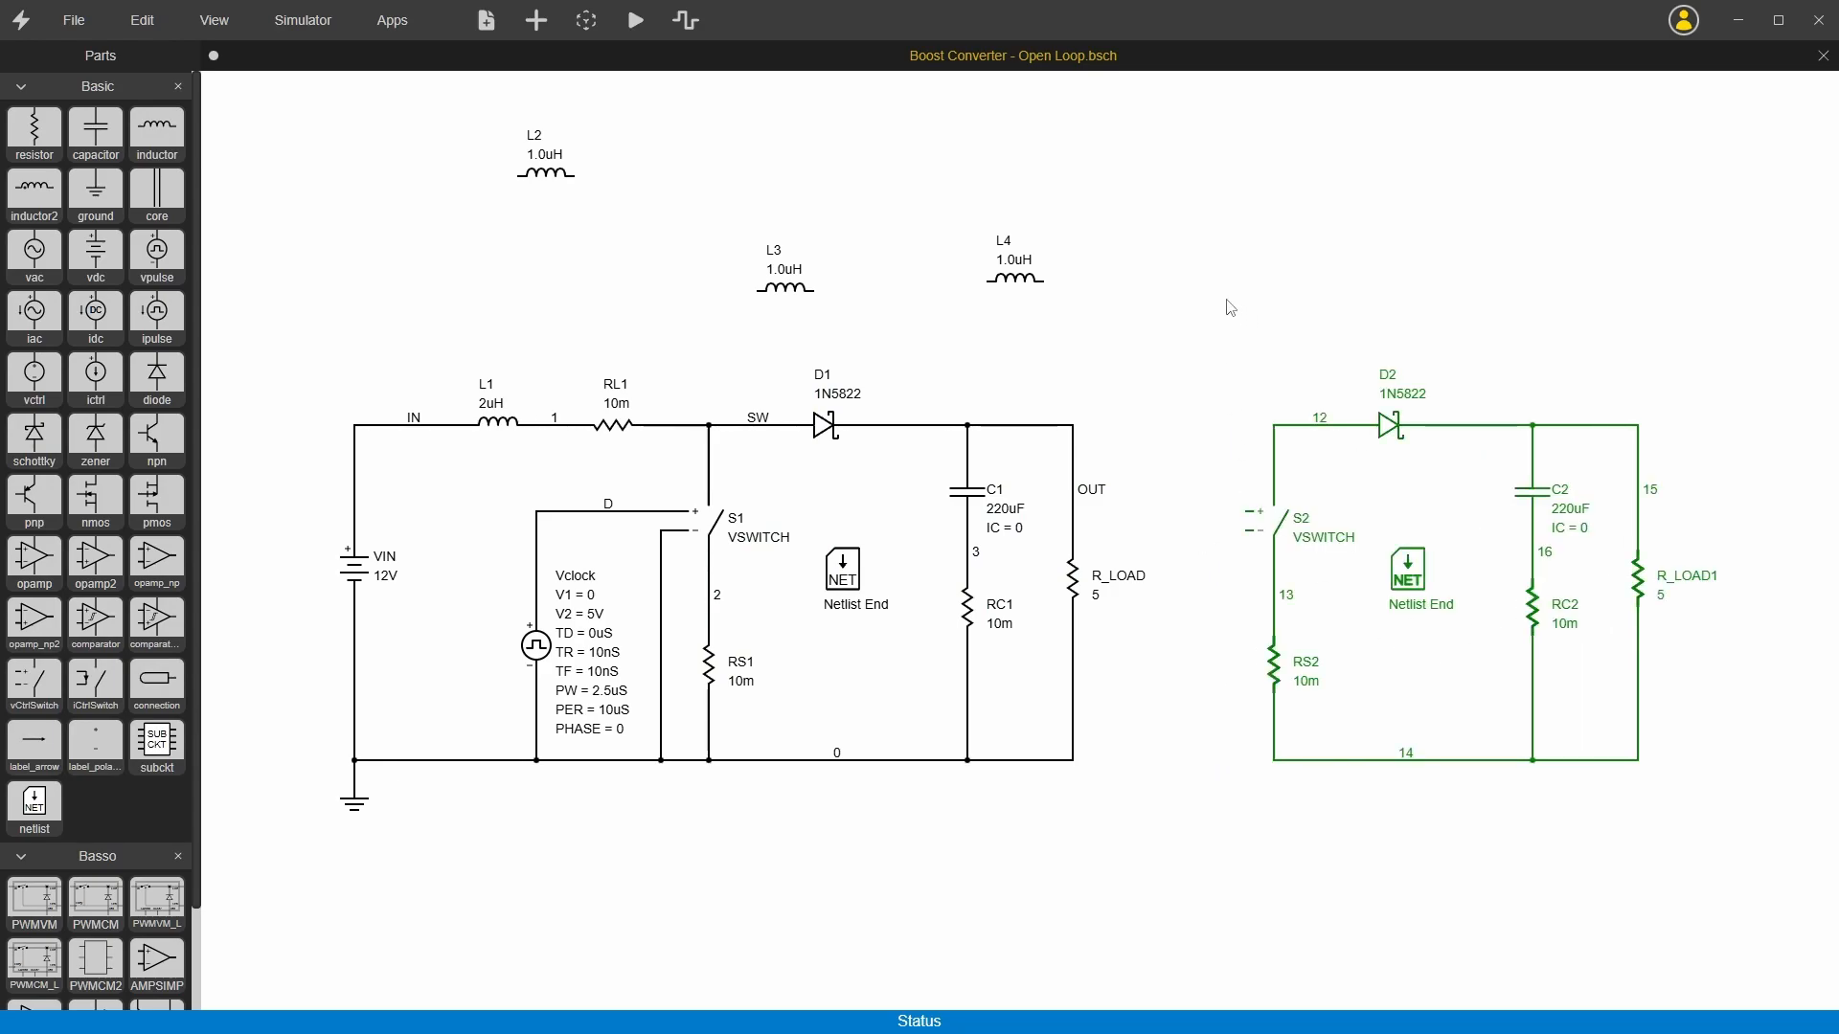
# Step: Undo the pasted circuit section and the three inductors placed above the boost converter
pyautogui.hotkey('ctrl', 'z')
pyautogui.hotkey('ctrl', 'z')
pyautogui.hotkey('ctrl', 'z')
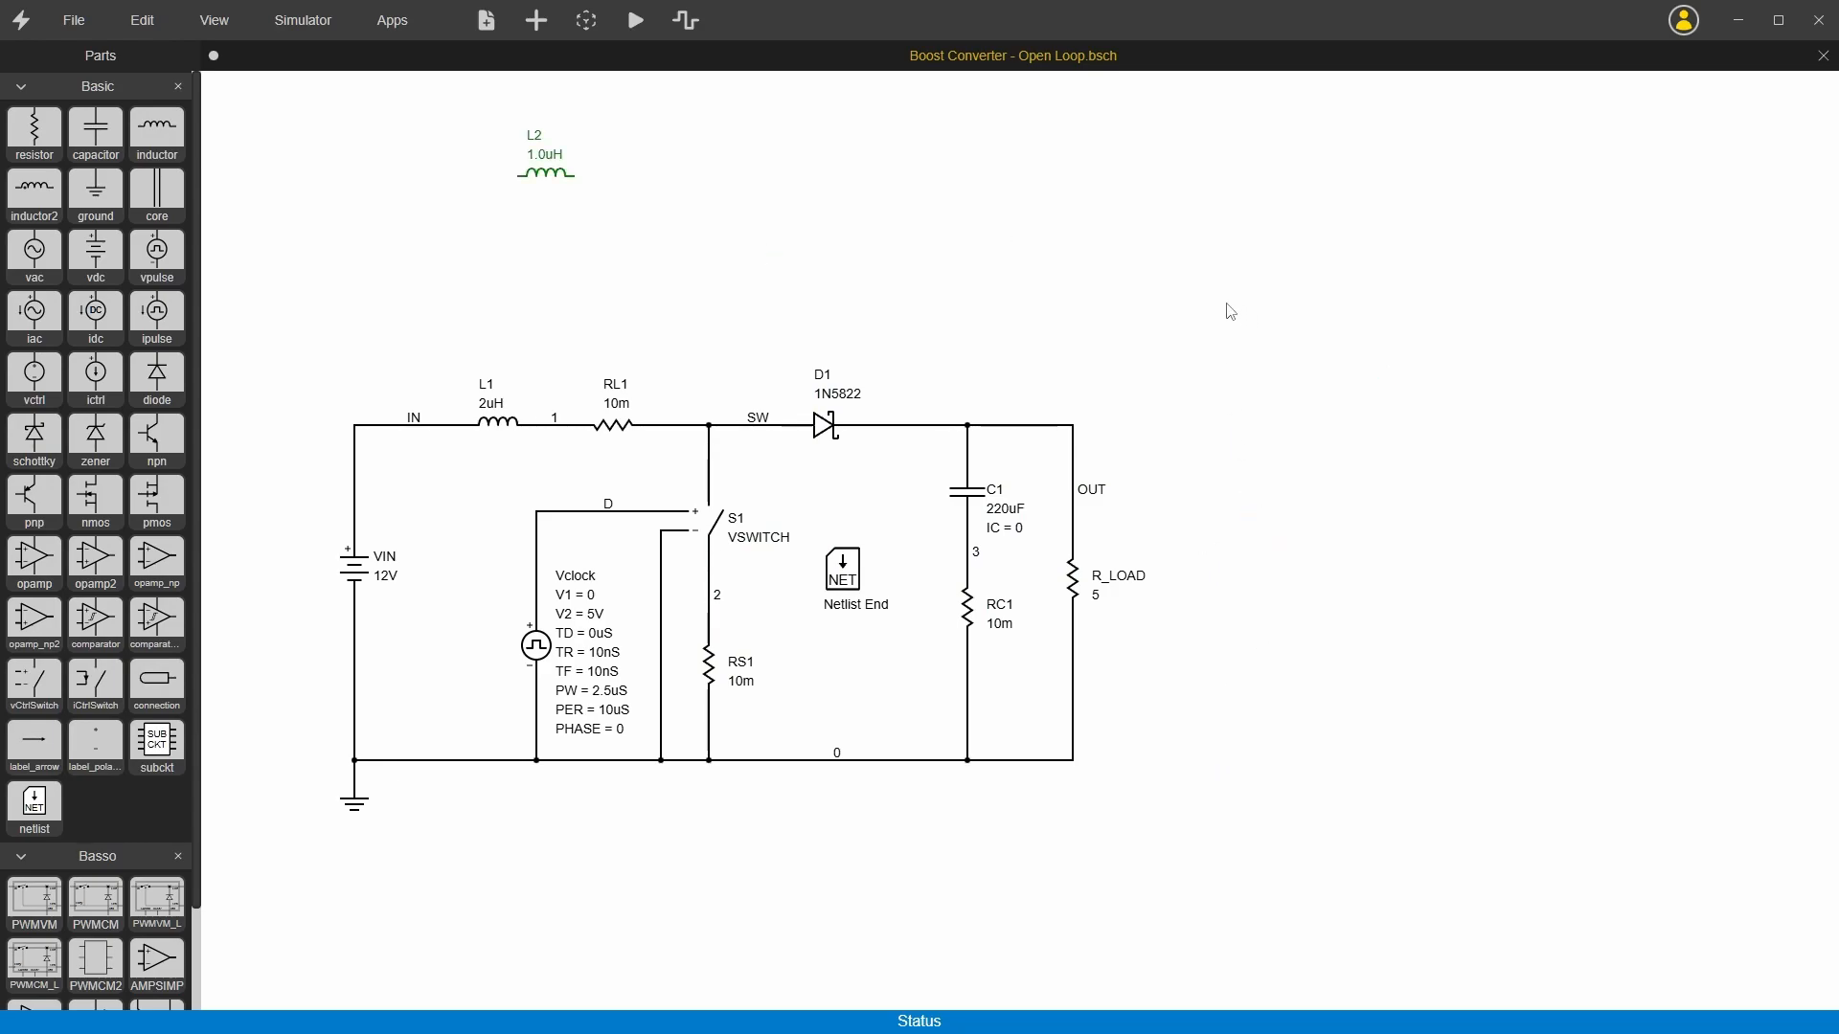
pyautogui.hotkey('ctrl', 'z')
# Step: Create a part named "test" in the Basic library from the complete boost converter circuit
pyautogui.moveTo(279, 278); pyautogui.dragTo(1210, 879)
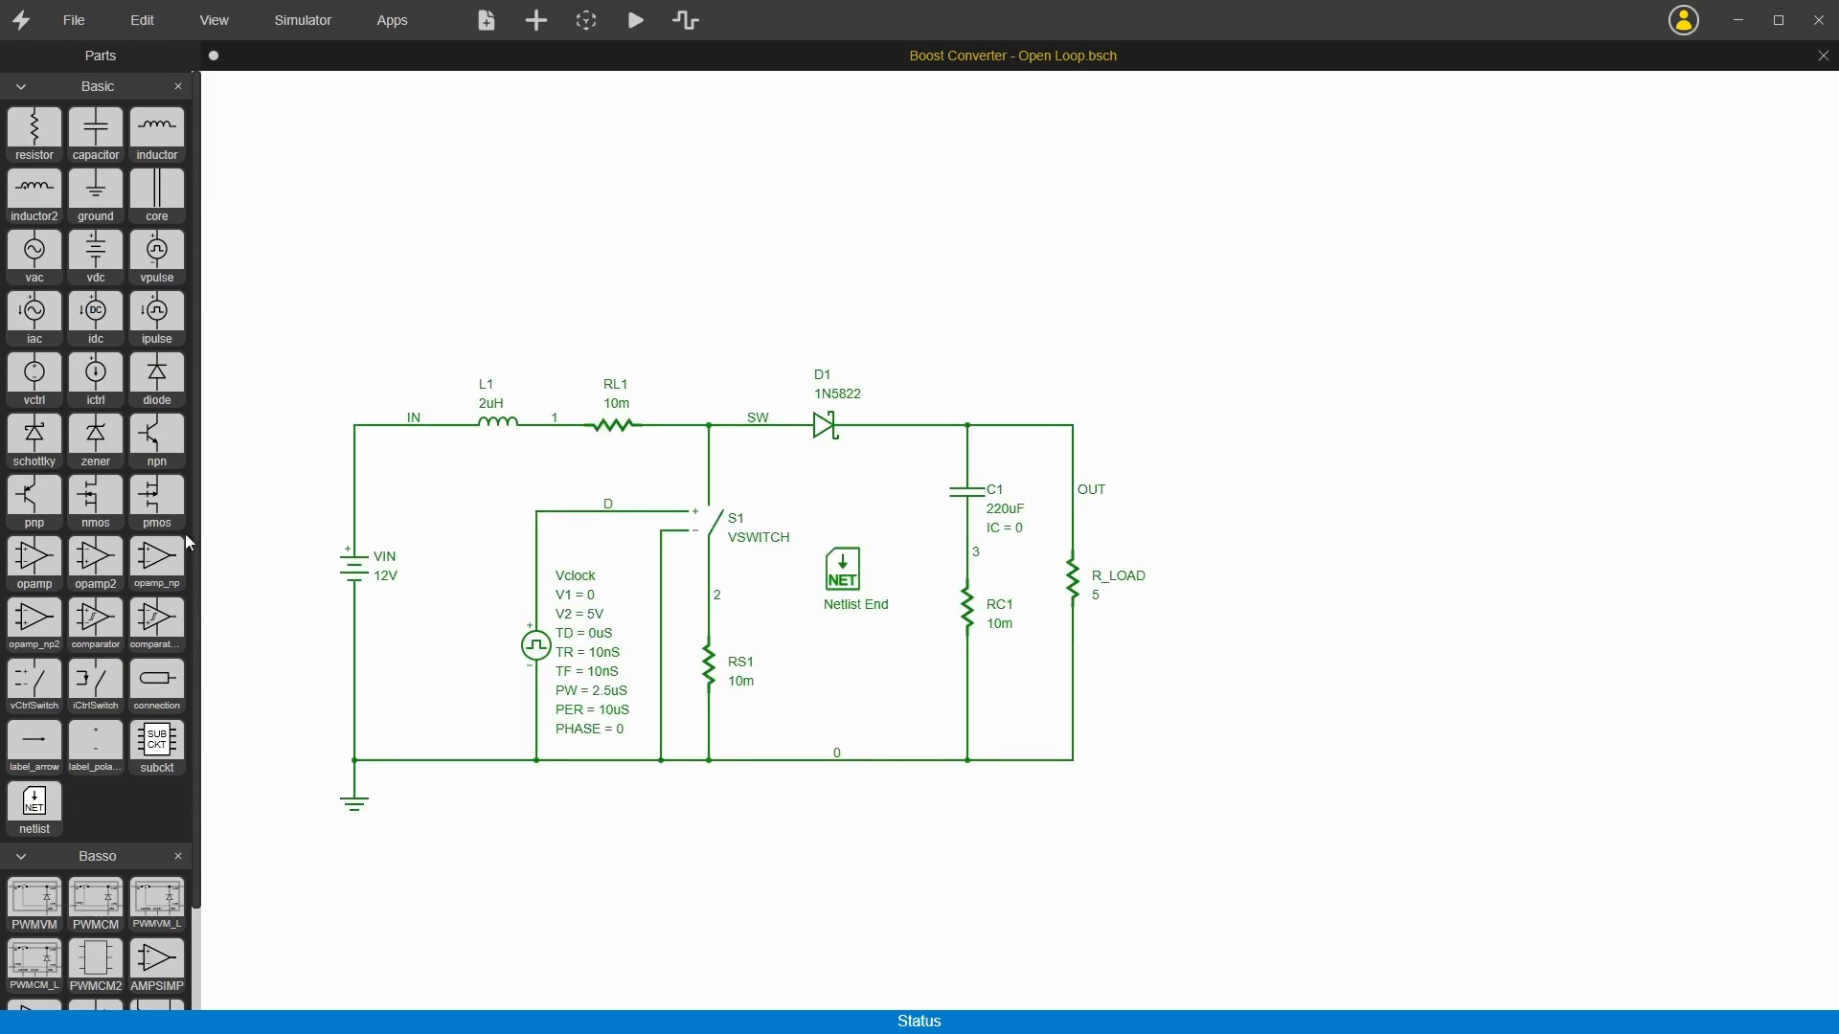
pyautogui.click(94, 94)
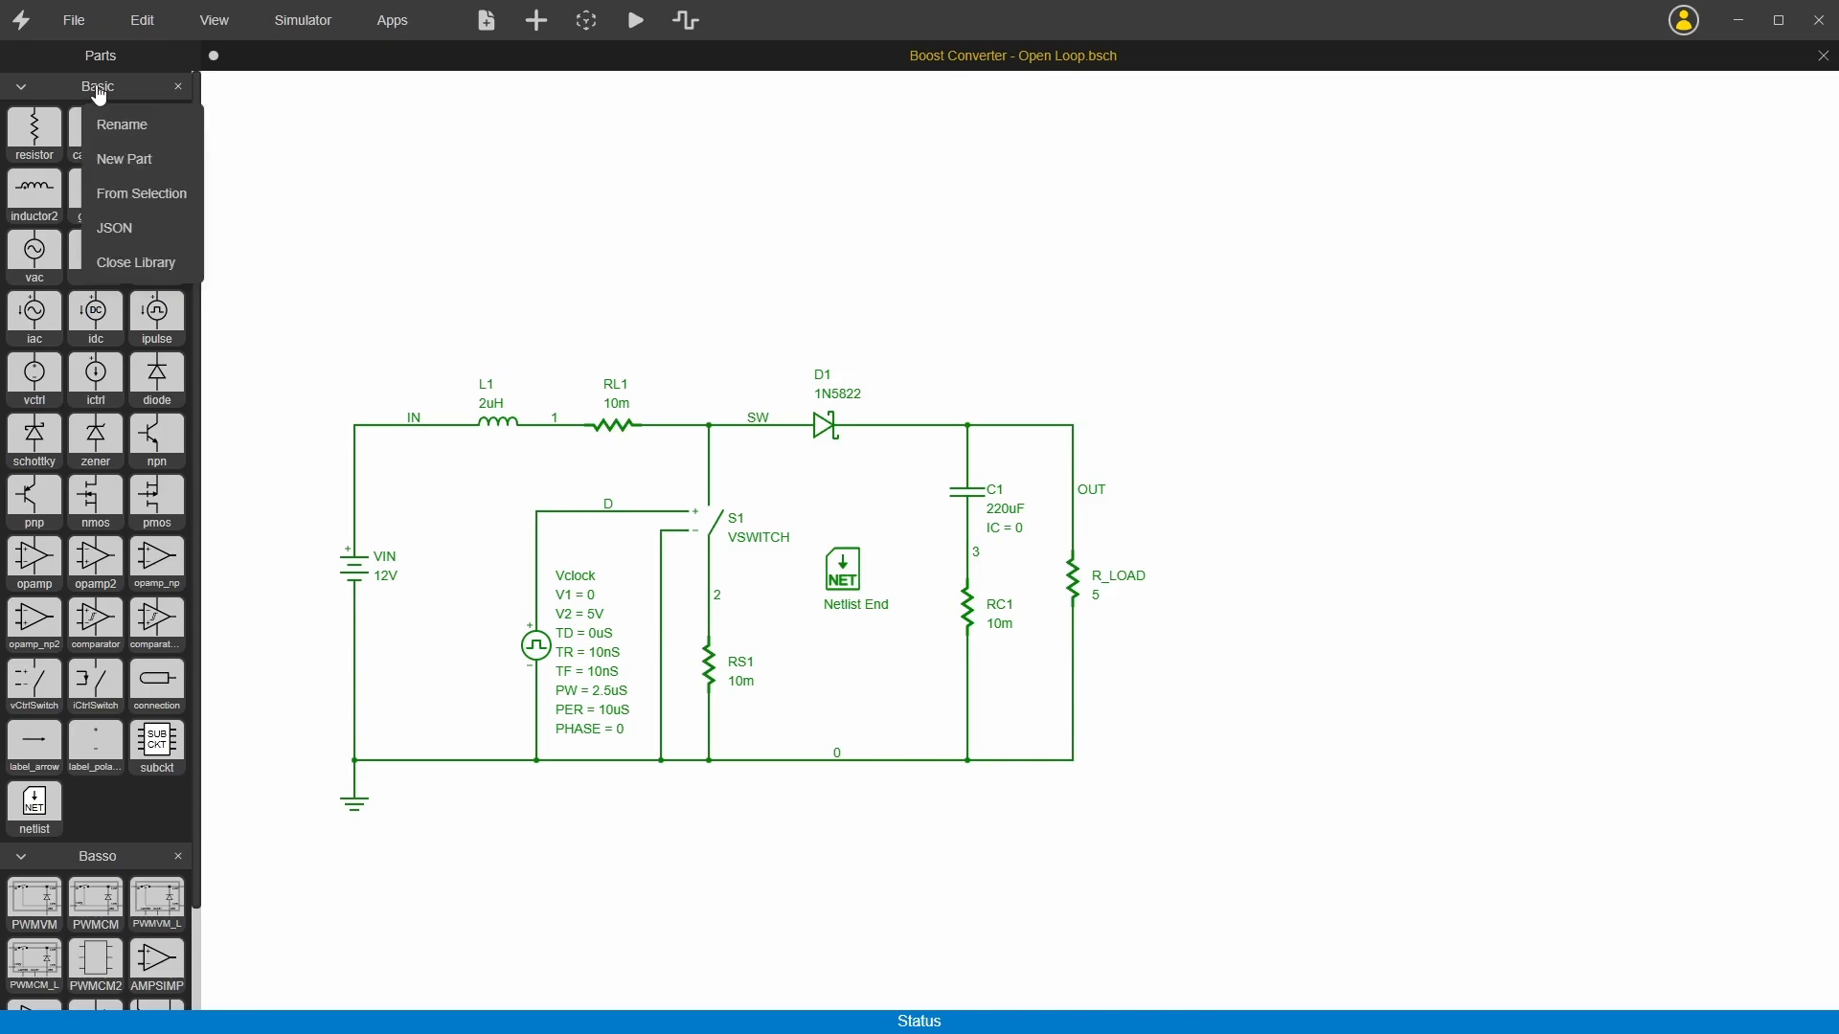
pyautogui.click(131, 196)
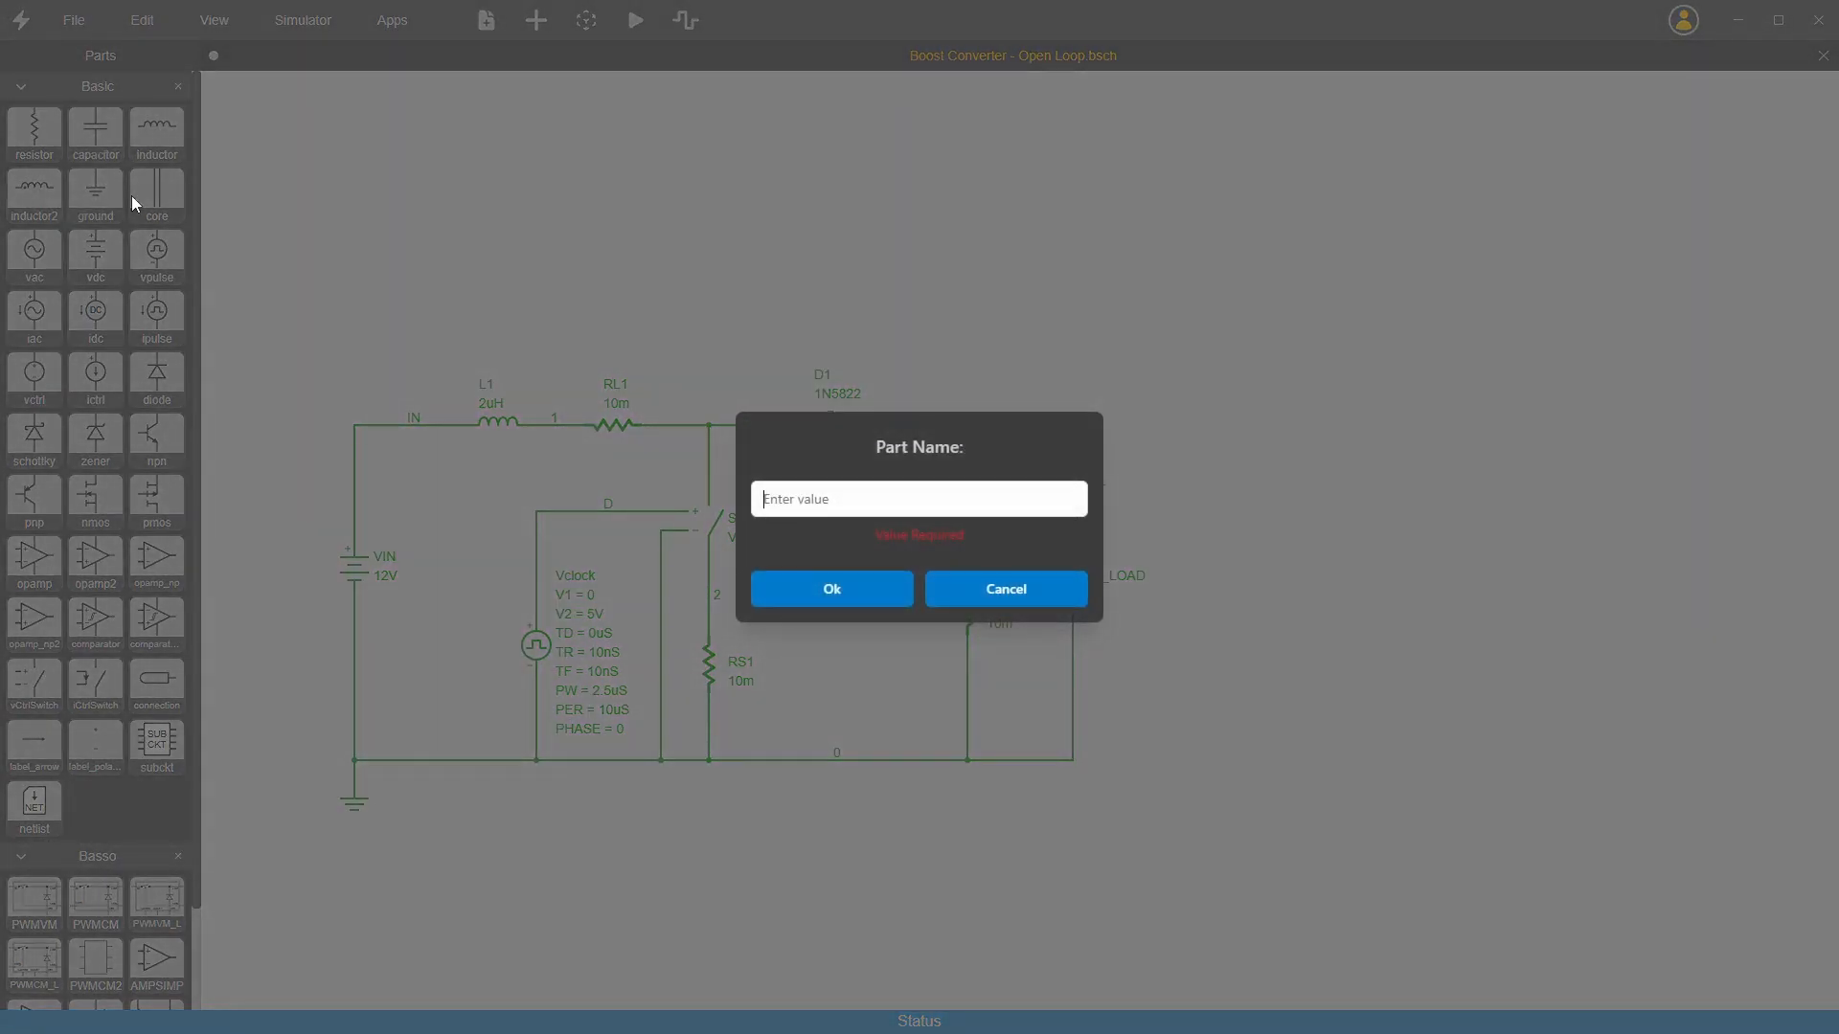
pyautogui.write('test')
pyautogui.press('Return')
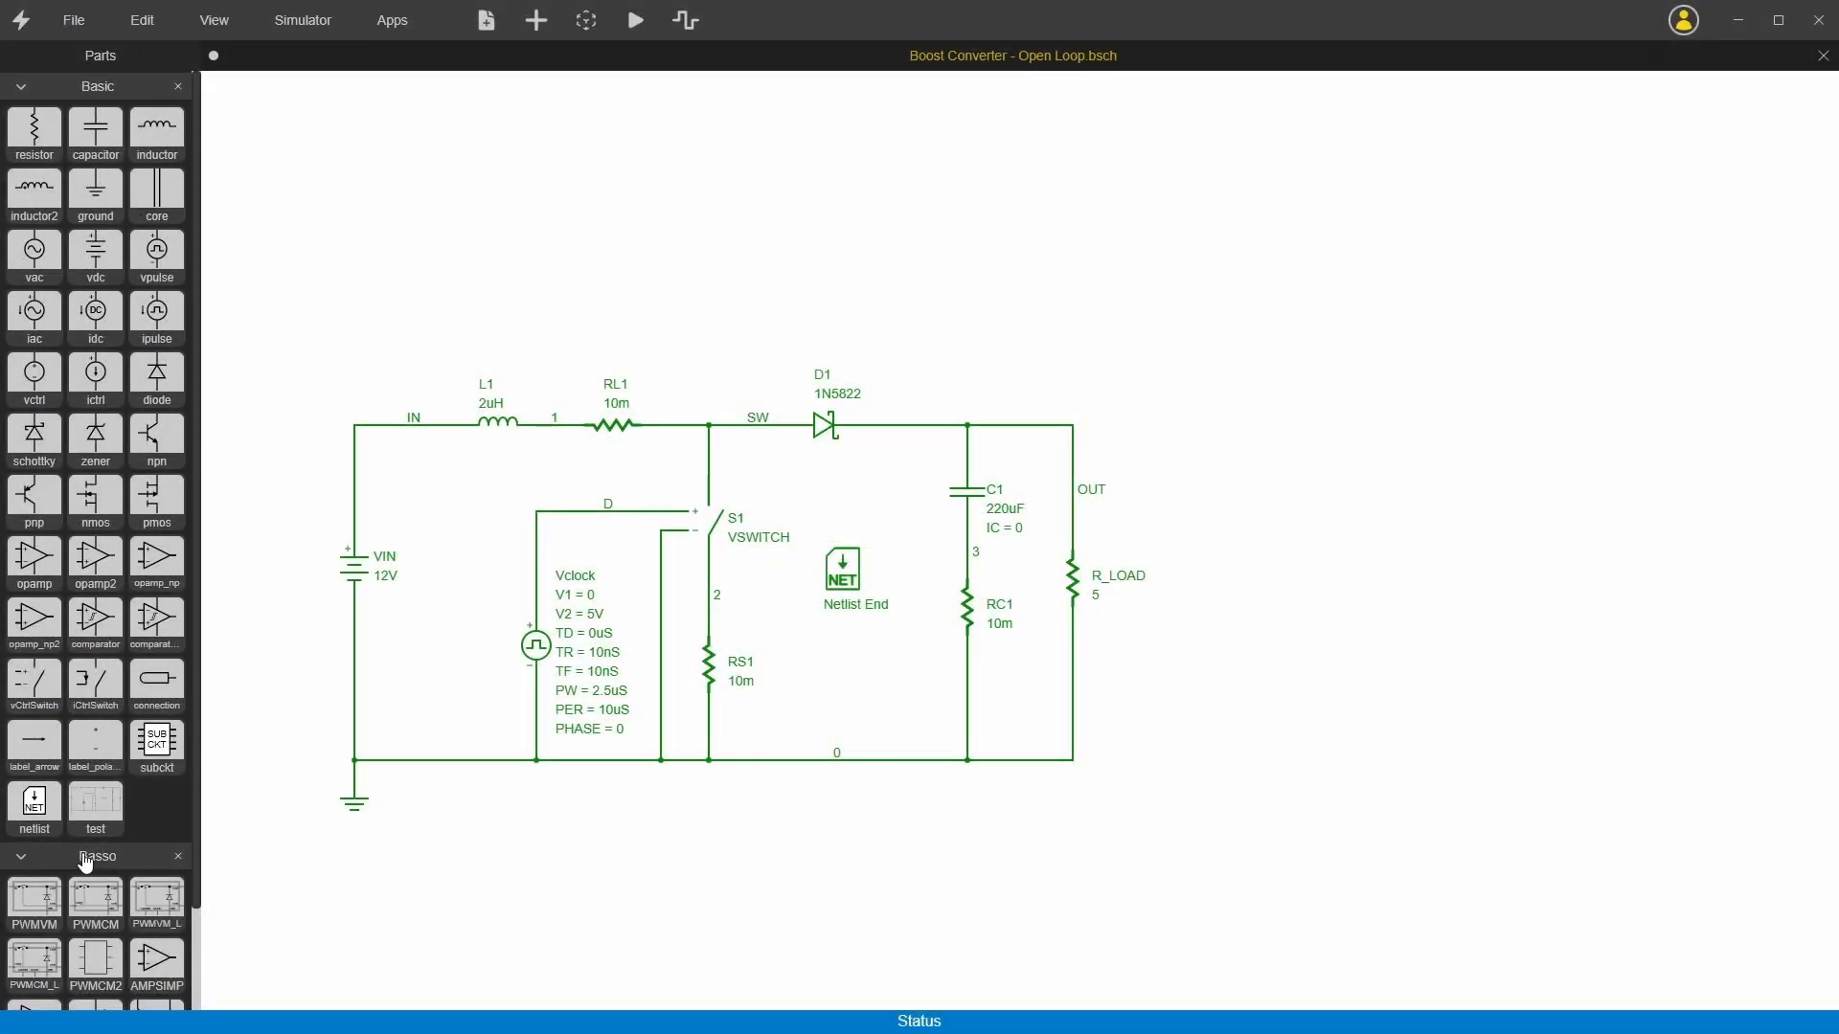
# Step: Place two instances of the test part beside the original circuit and undo both placements
pyautogui.click(99, 802)
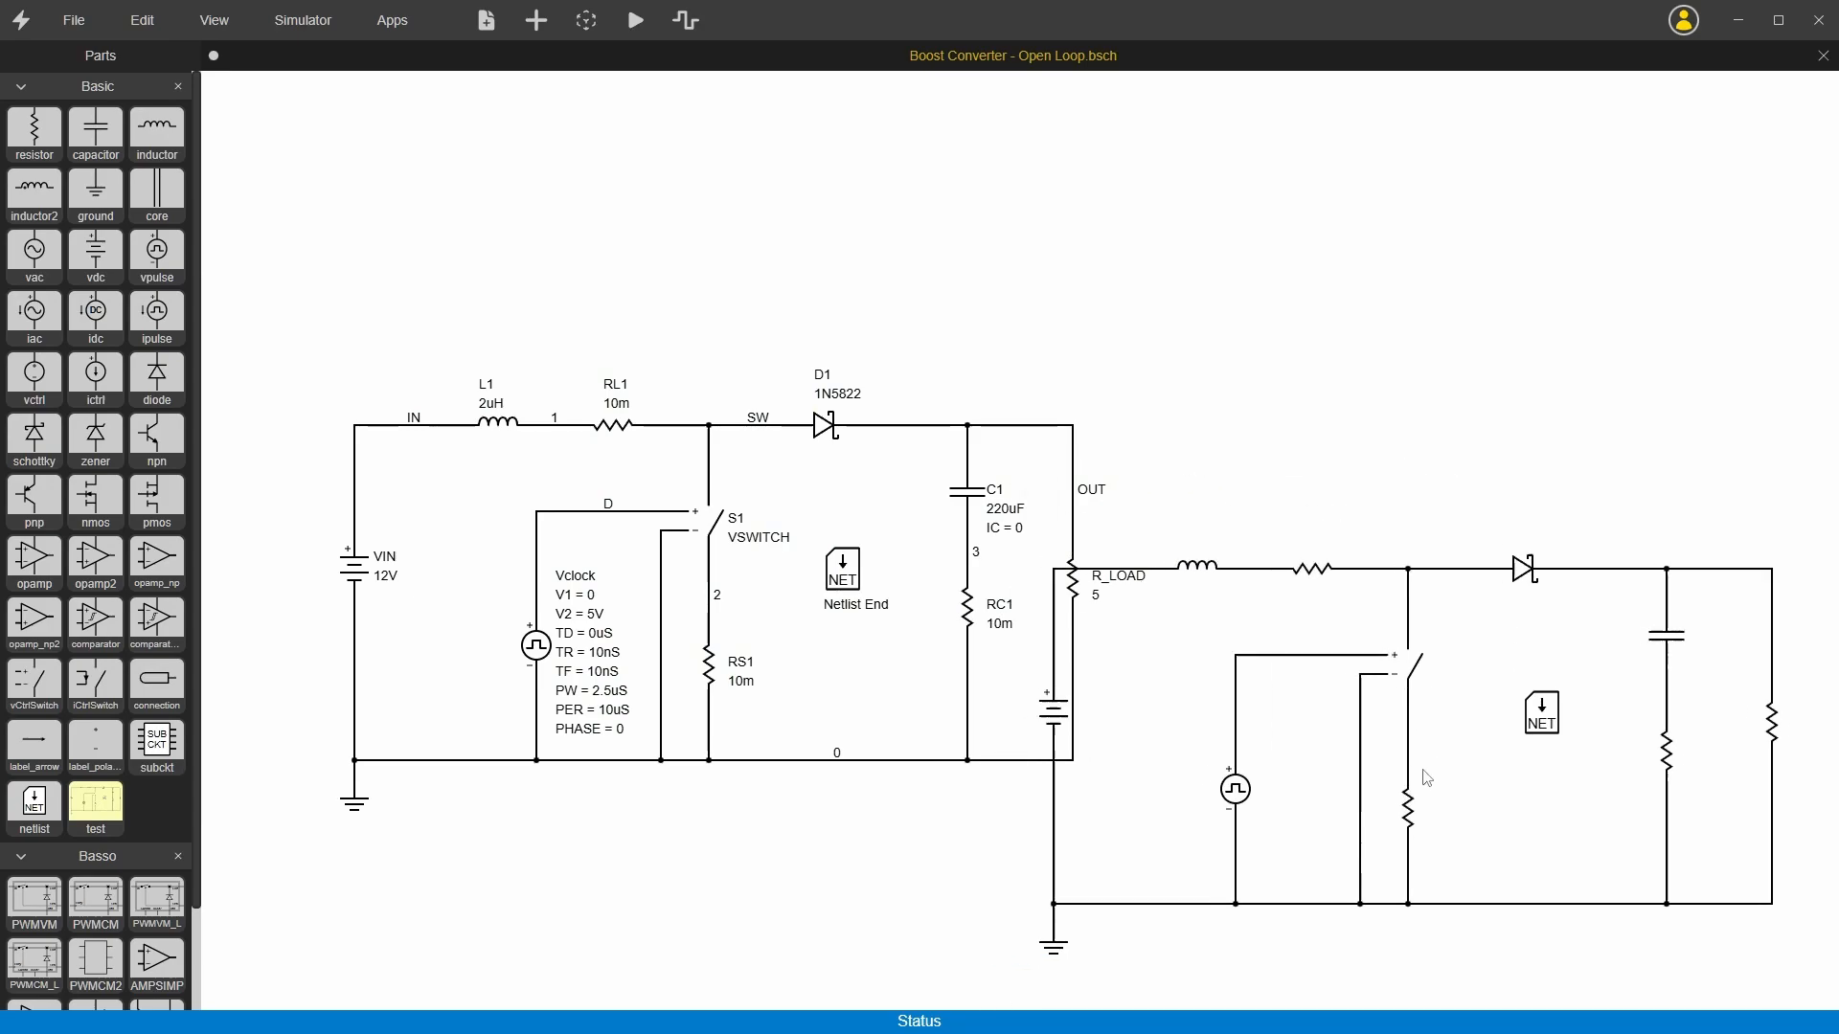
pyautogui.click(1531, 824)
pyautogui.click(1509, 431)
pyautogui.press('Escape')
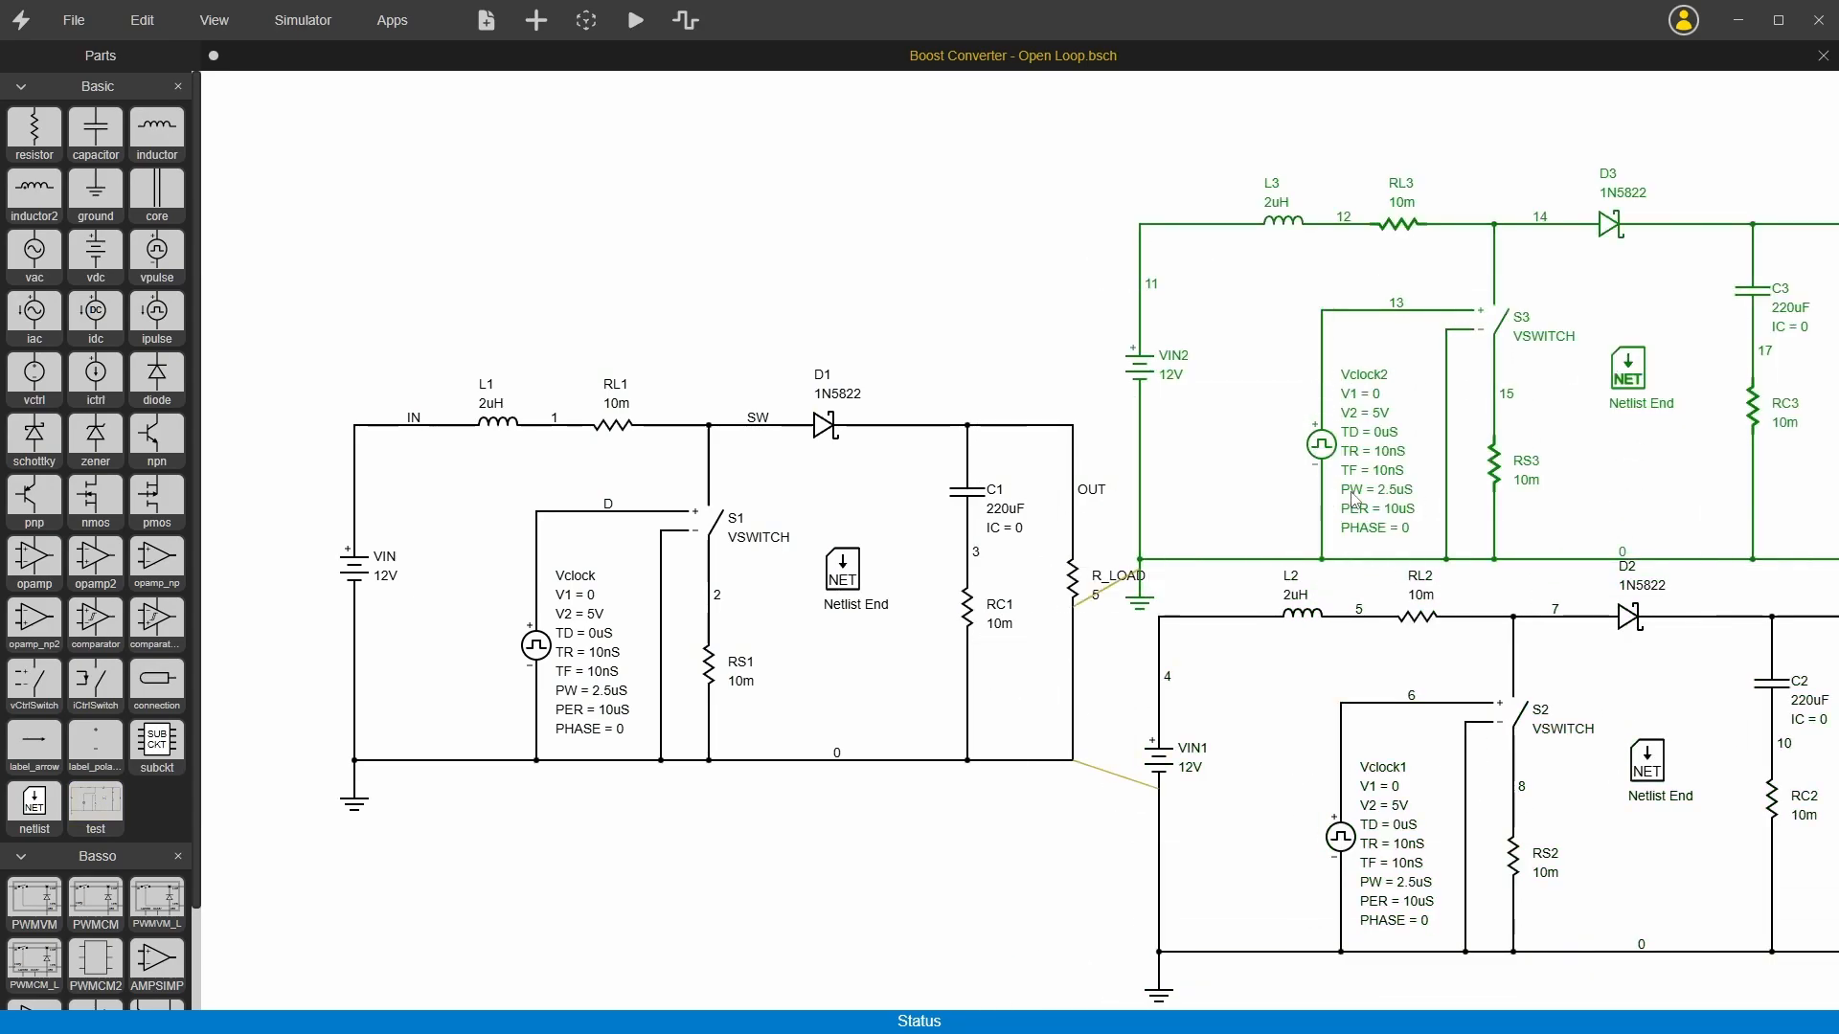
pyautogui.hotkey('ctrl', 'z')
pyautogui.hotkey('ctrl', 'z')
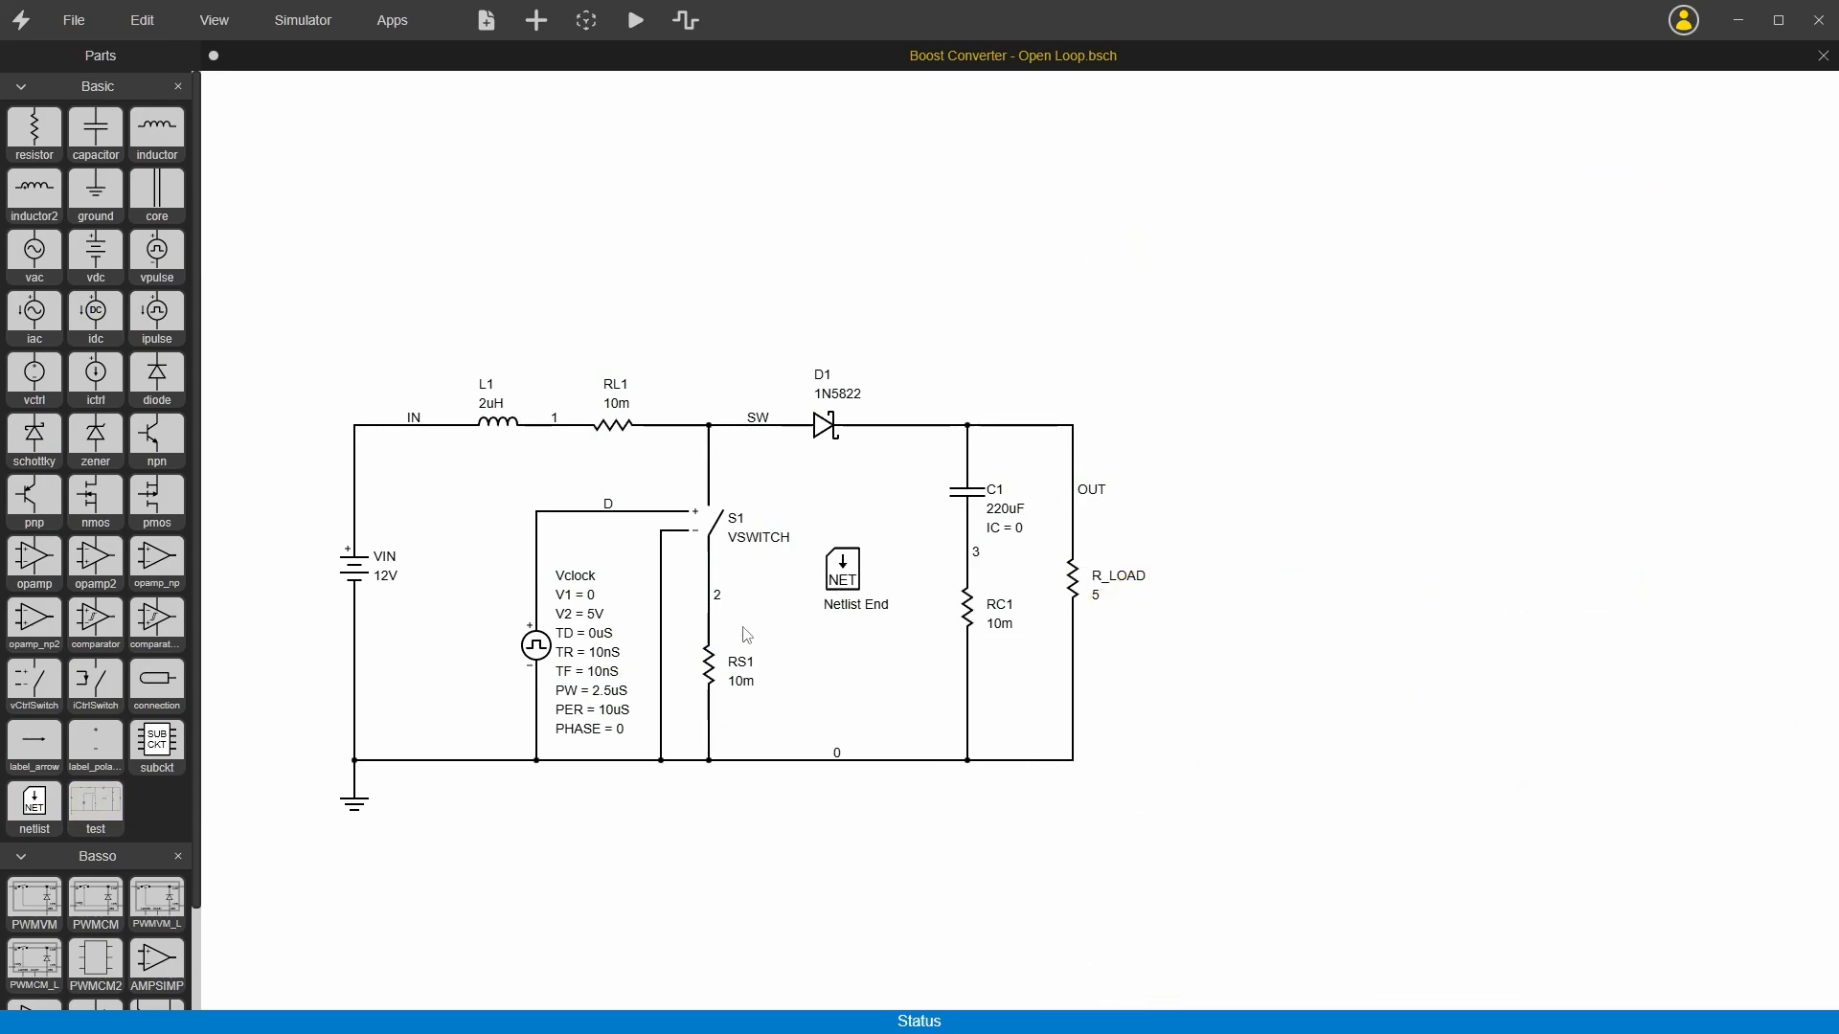
# Step: Move the test part directly after iCtrlSwitch in the Basic library
pyautogui.rightClick(101, 808)
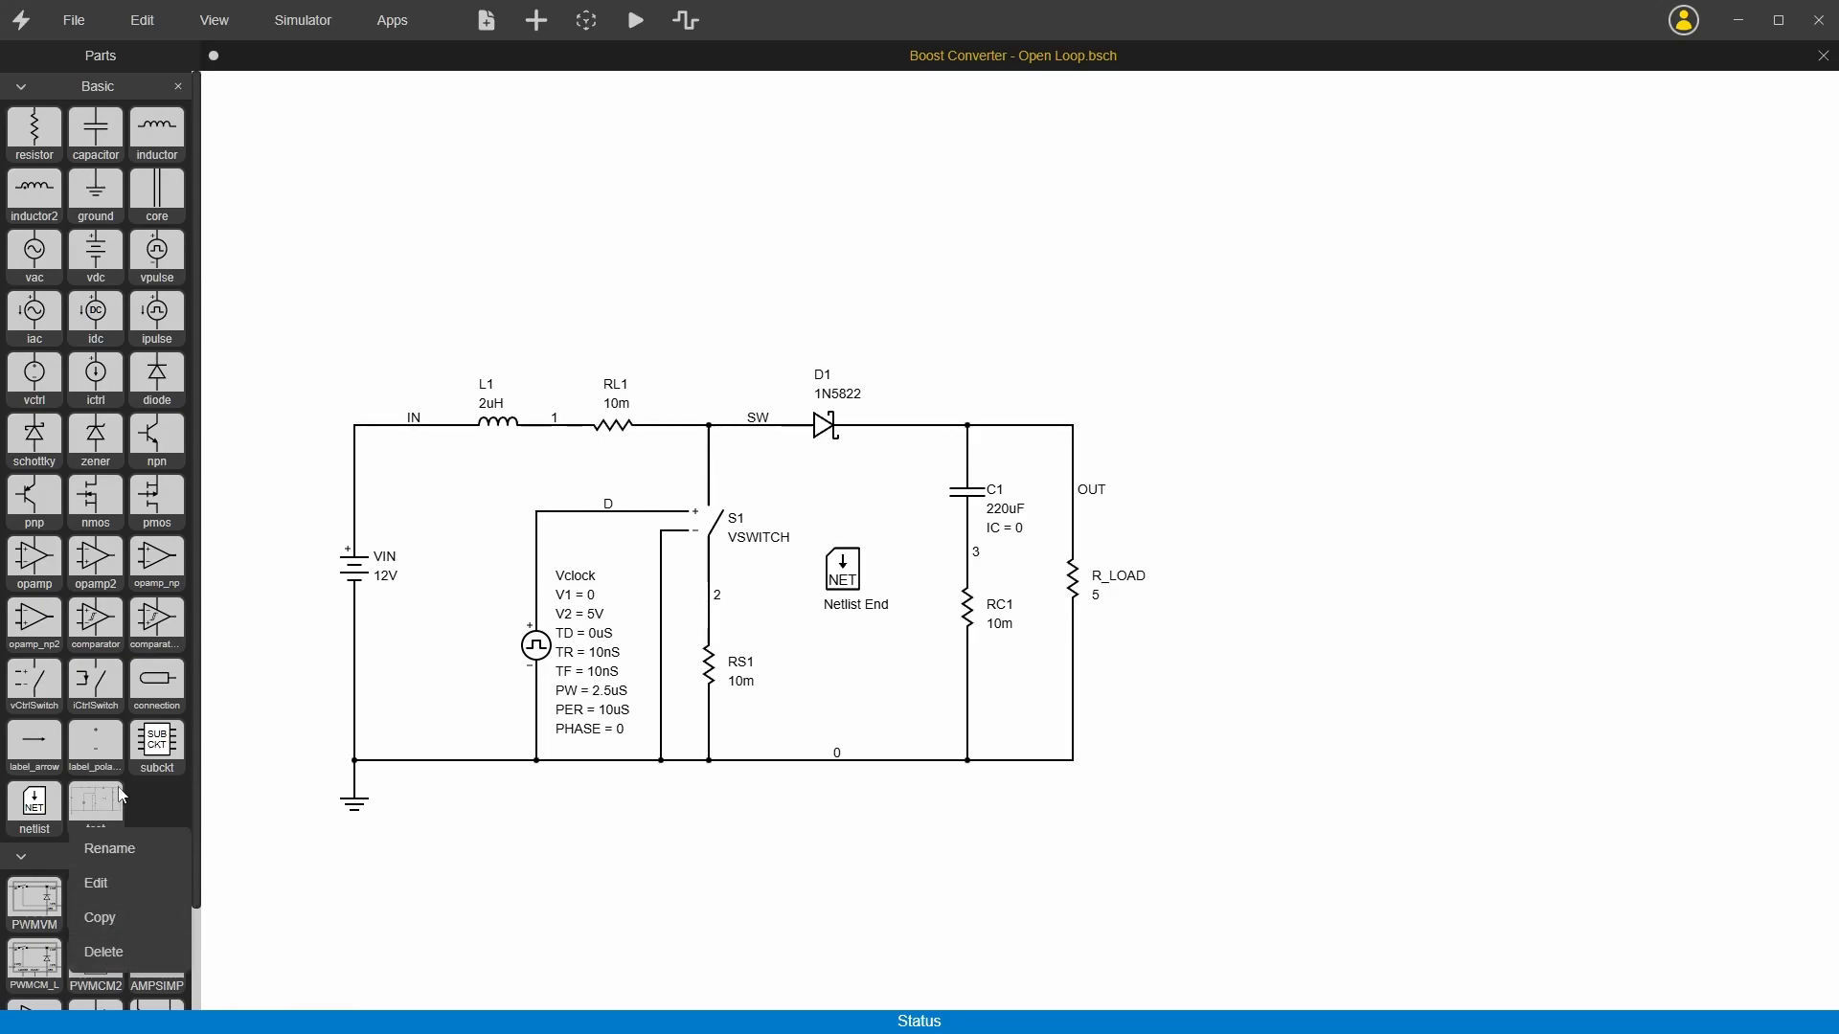
pyautogui.click(103, 816)
pyautogui.moveTo(104, 817)
pyautogui.mouseDown()
pyautogui.moveTo(79, 756)
pyautogui.moveTo(129, 641)
pyautogui.moveTo(155, 682)
pyautogui.mouseUp()
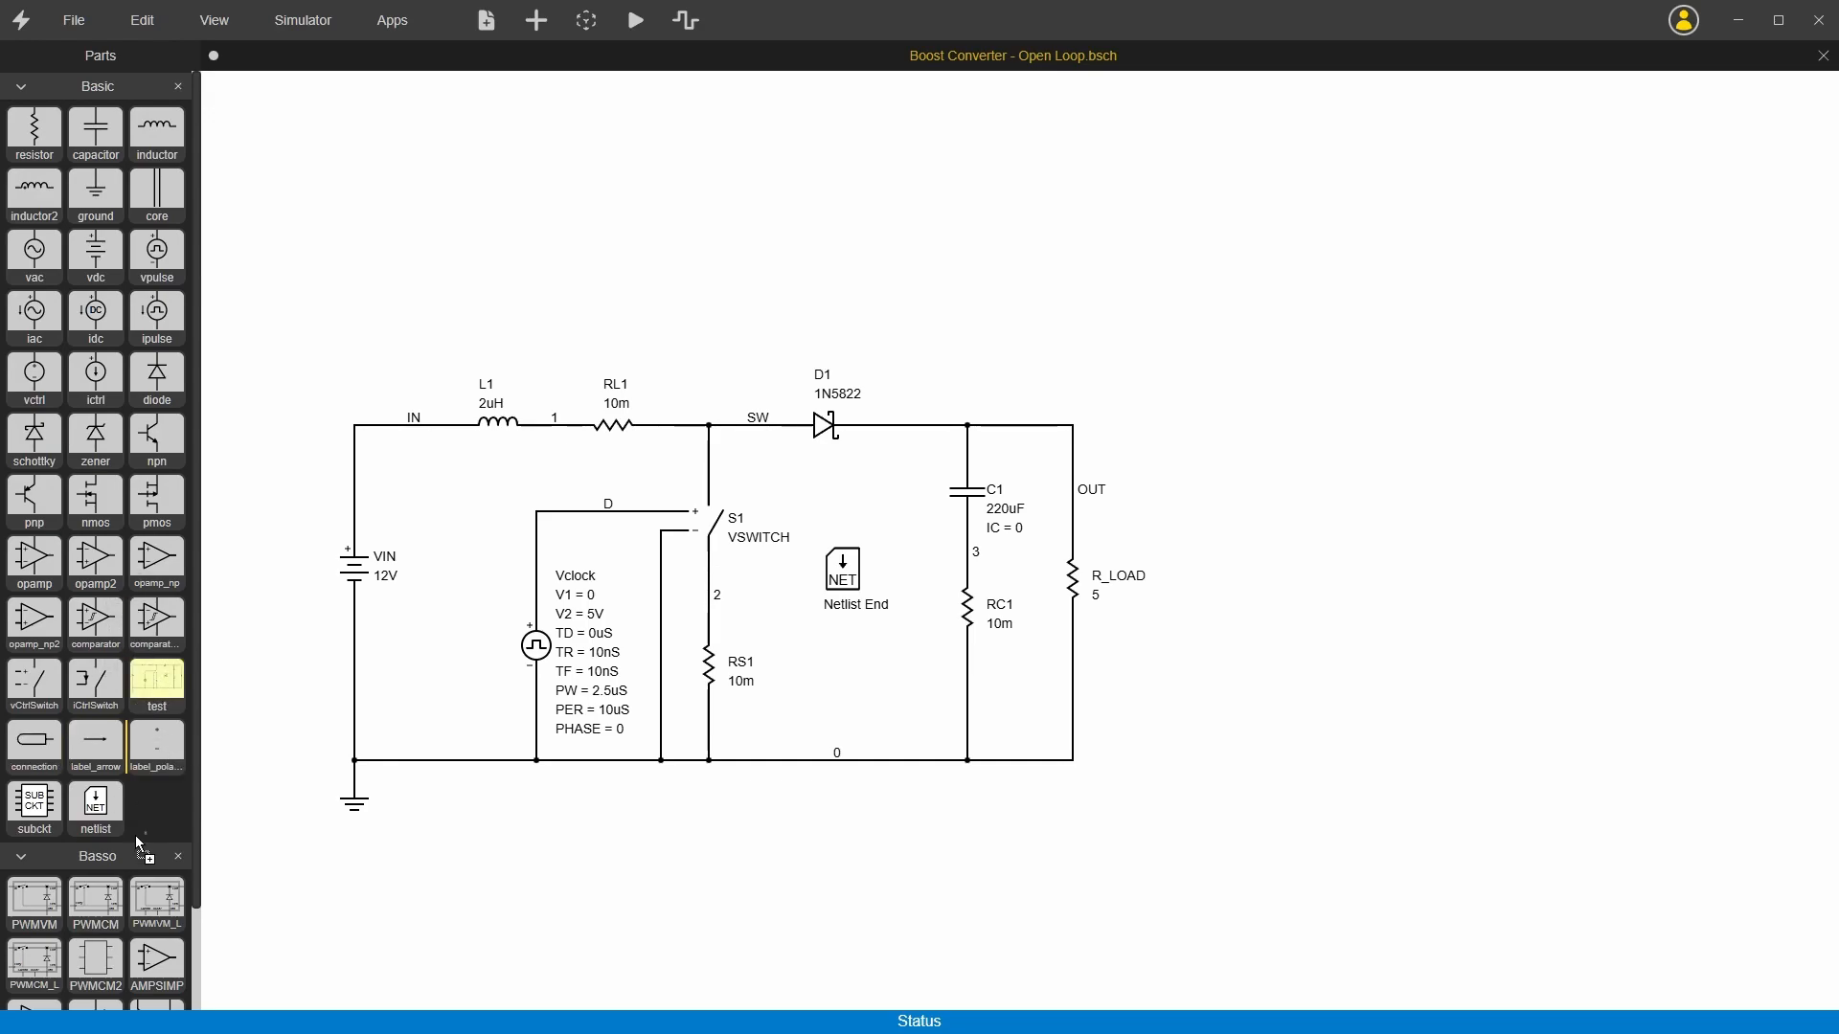
# Step: Delete the test part from the Basic library
pyautogui.rightClick(158, 682)
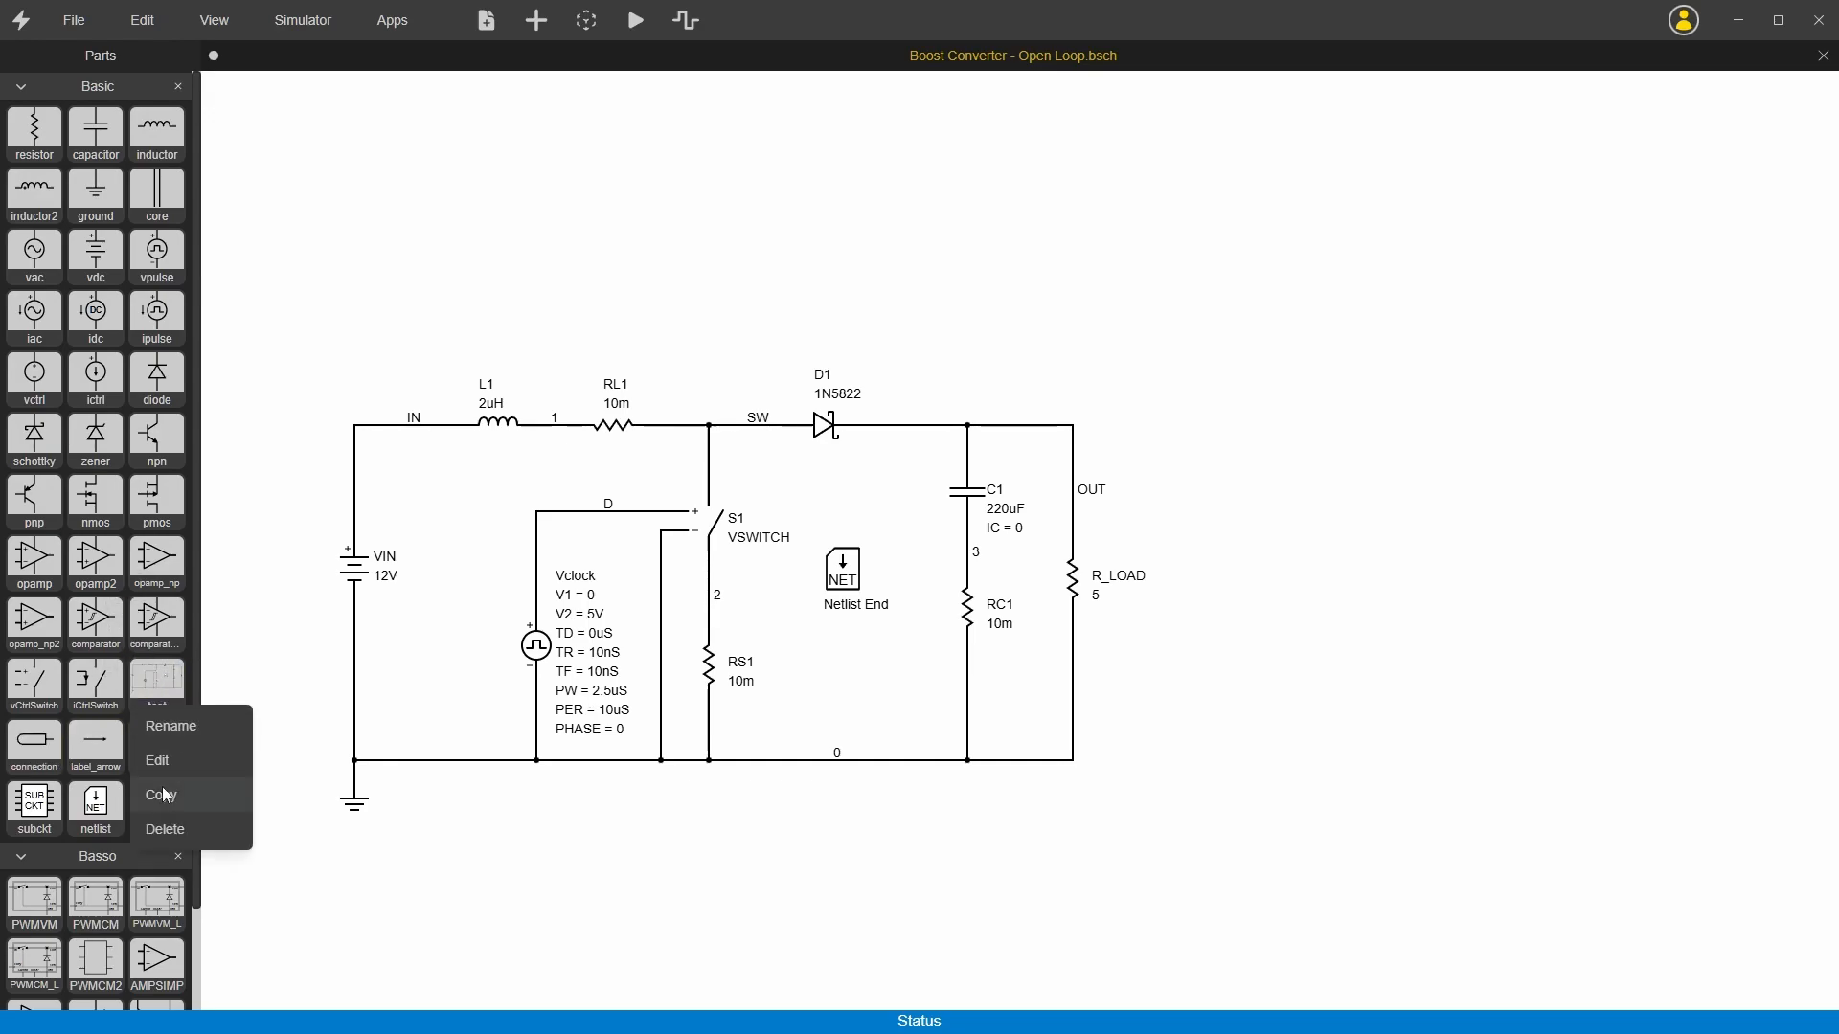
pyautogui.click(157, 831)
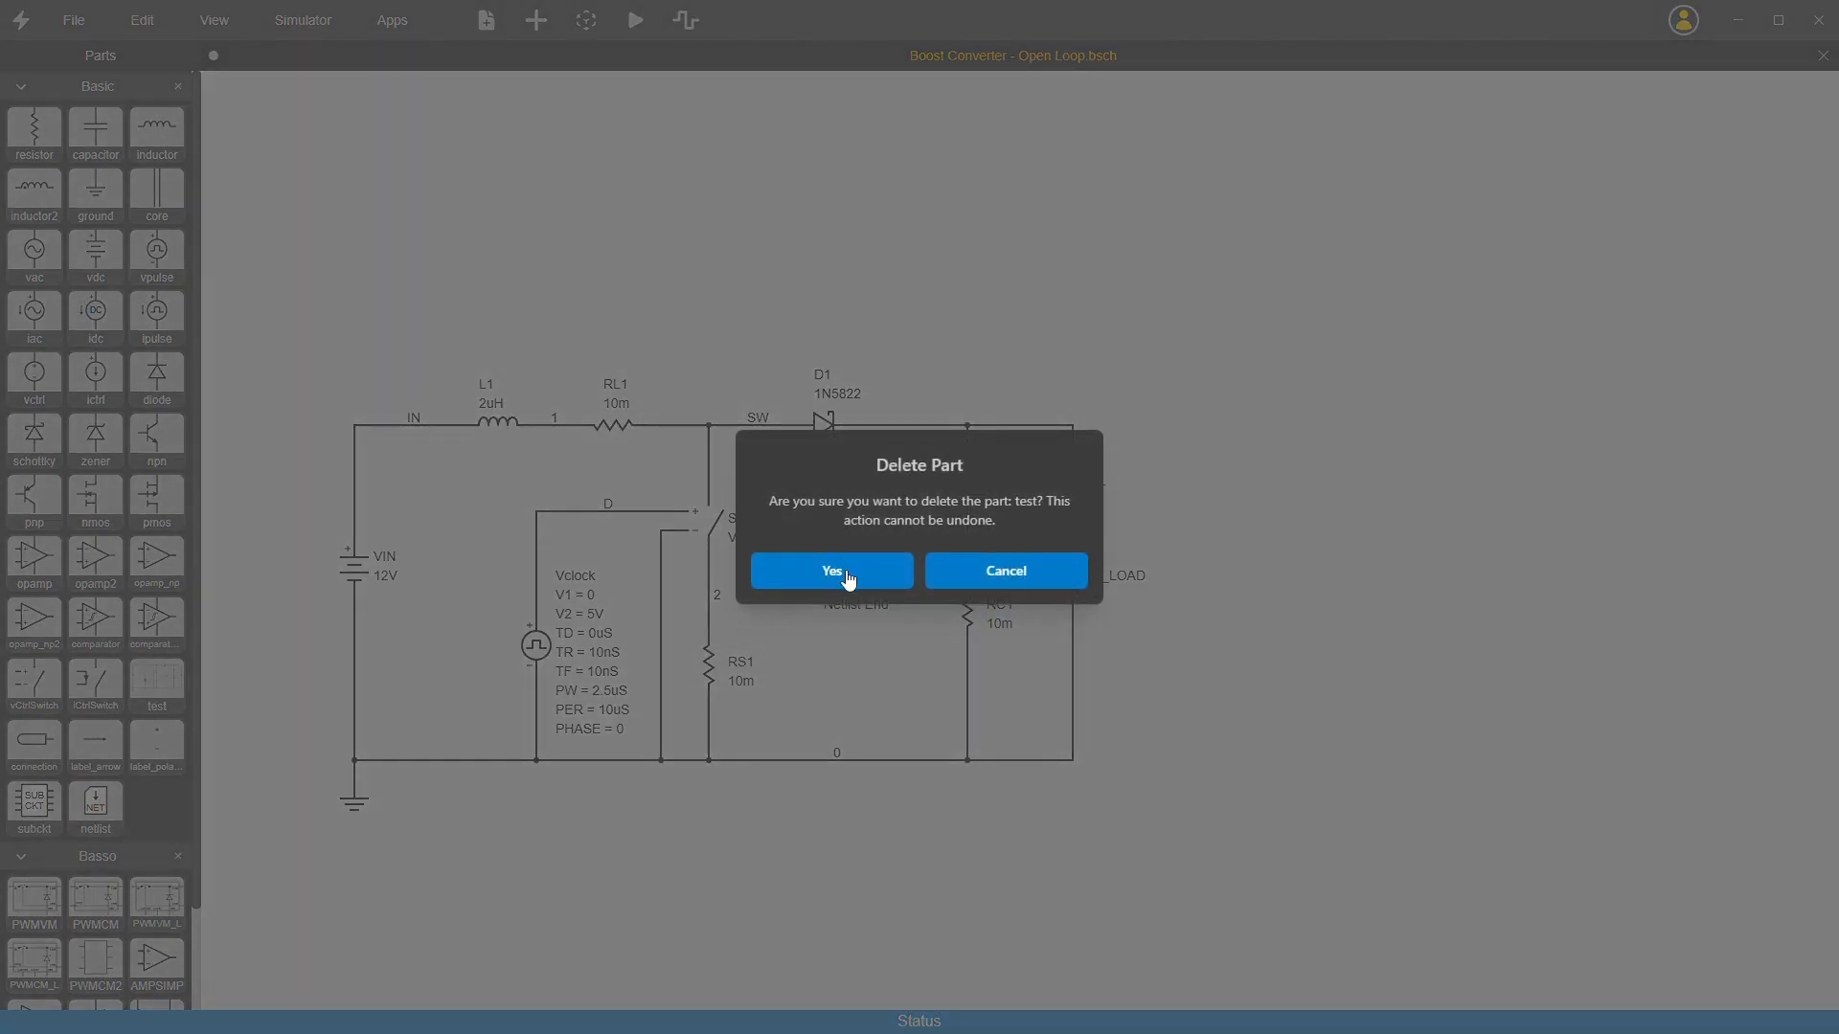
pyautogui.click(846, 572)
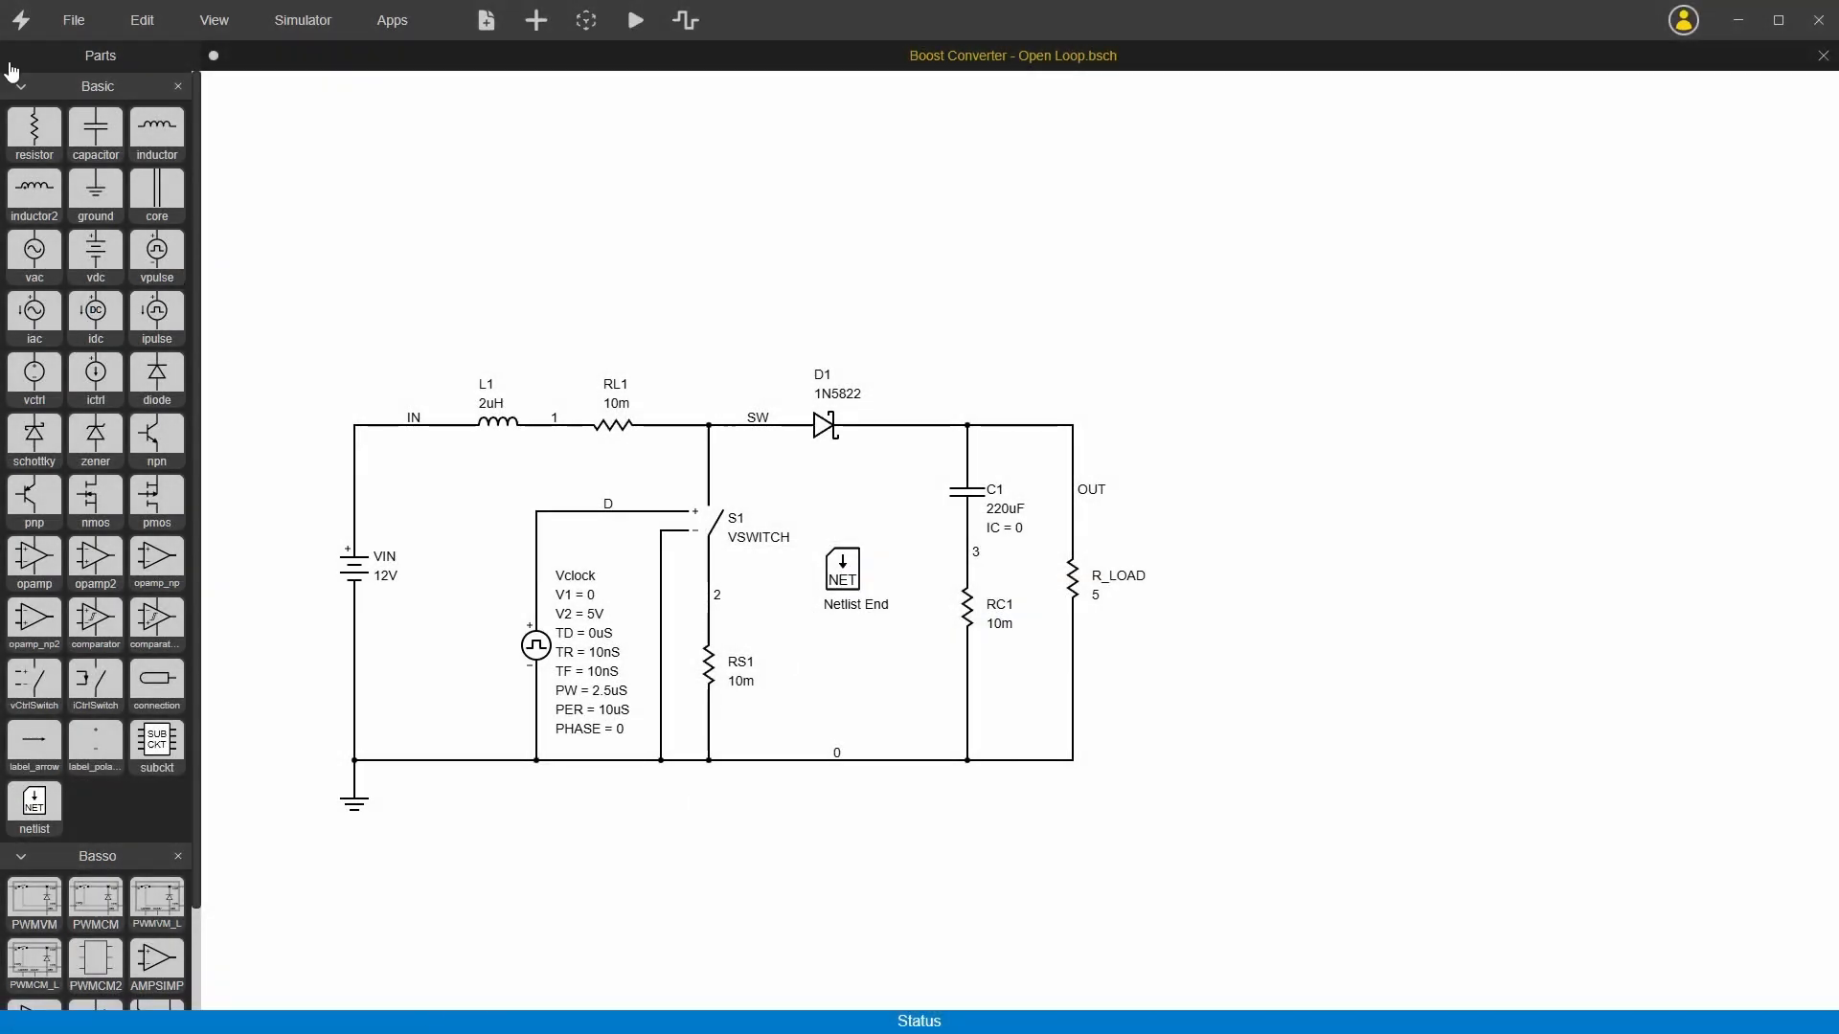
# Step: Hide the part names in the parts libraries and show them again
pyautogui.rightClick(52, 59)
pyautogui.click(53, 173)
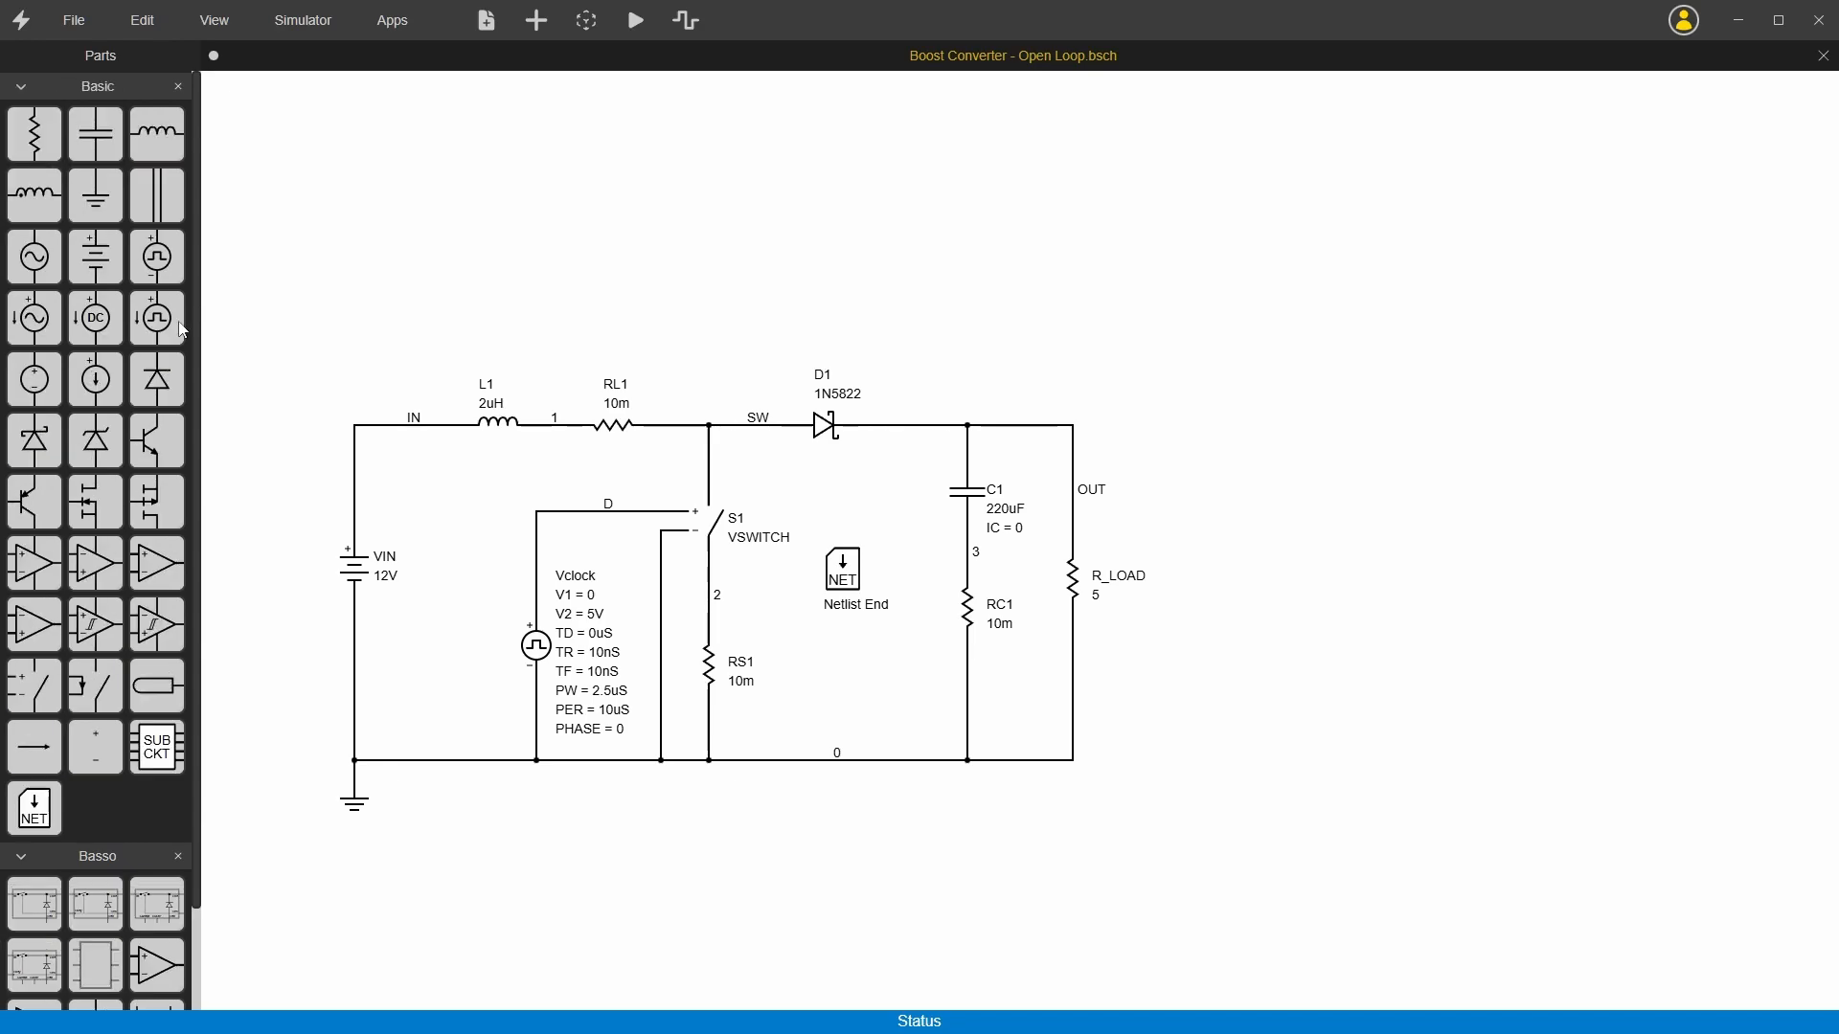
pyautogui.rightClick(64, 61)
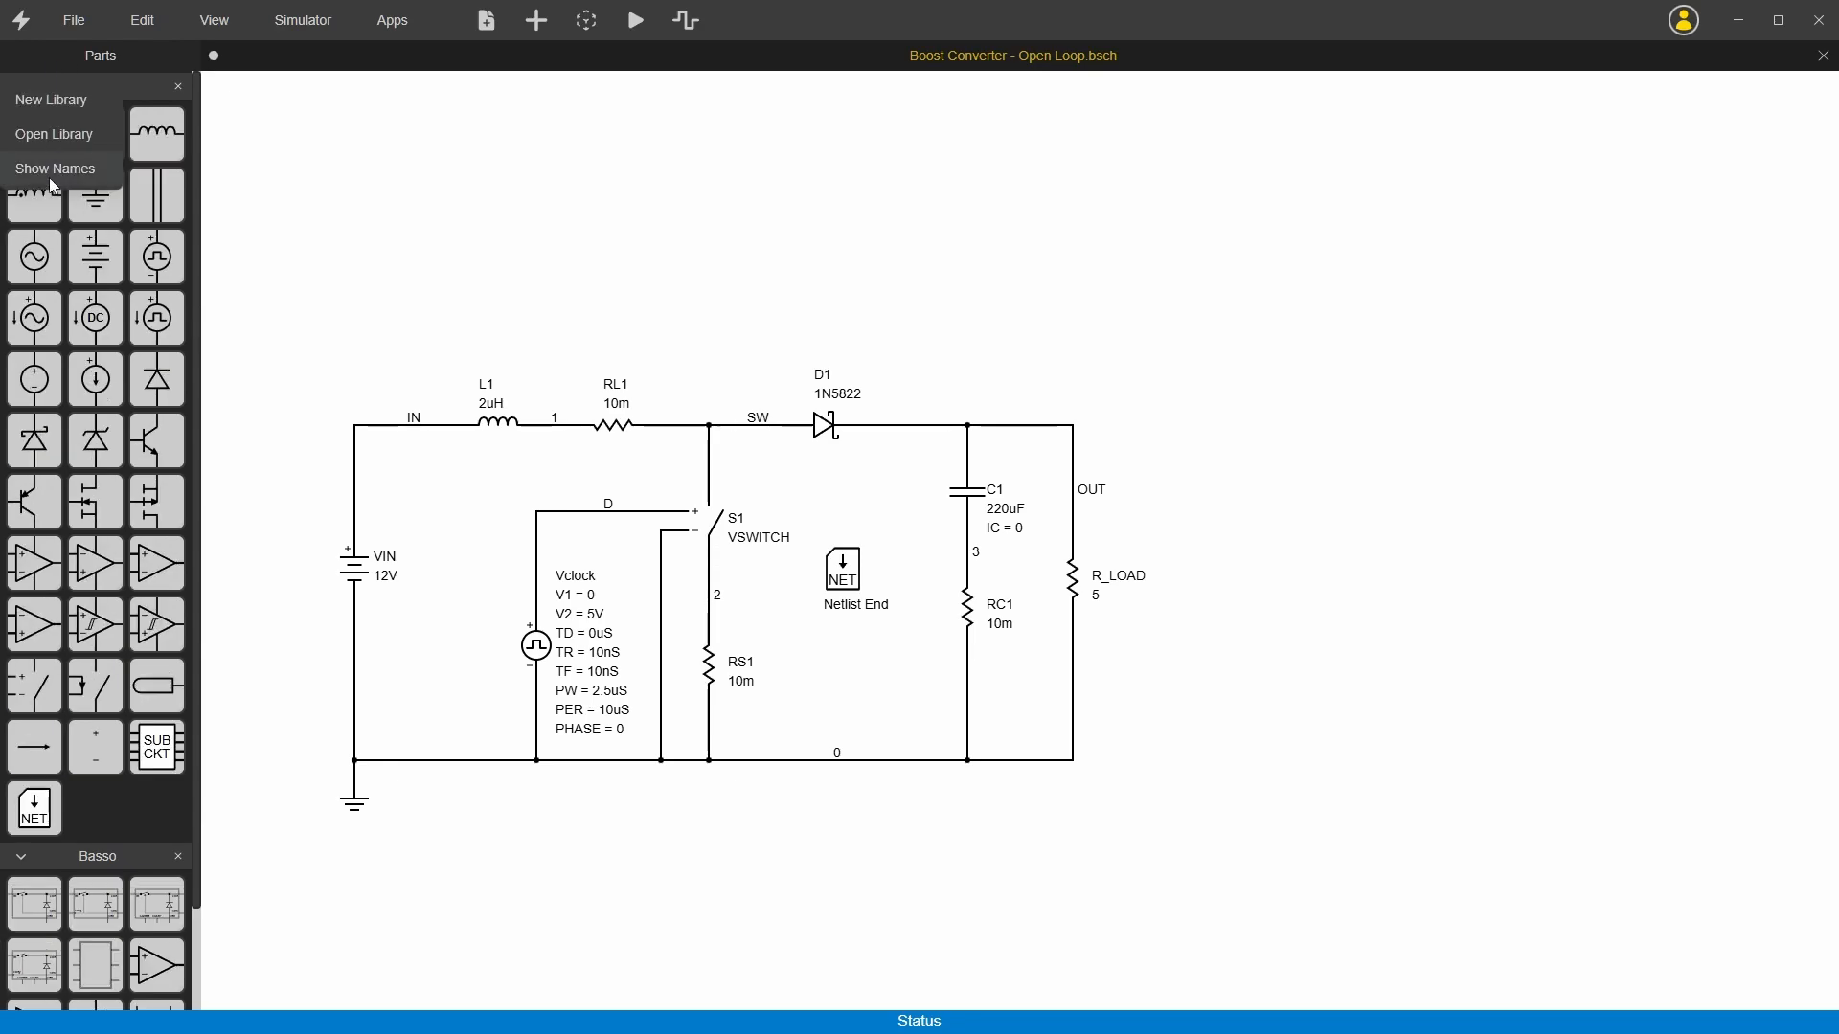
pyautogui.click(55, 168)
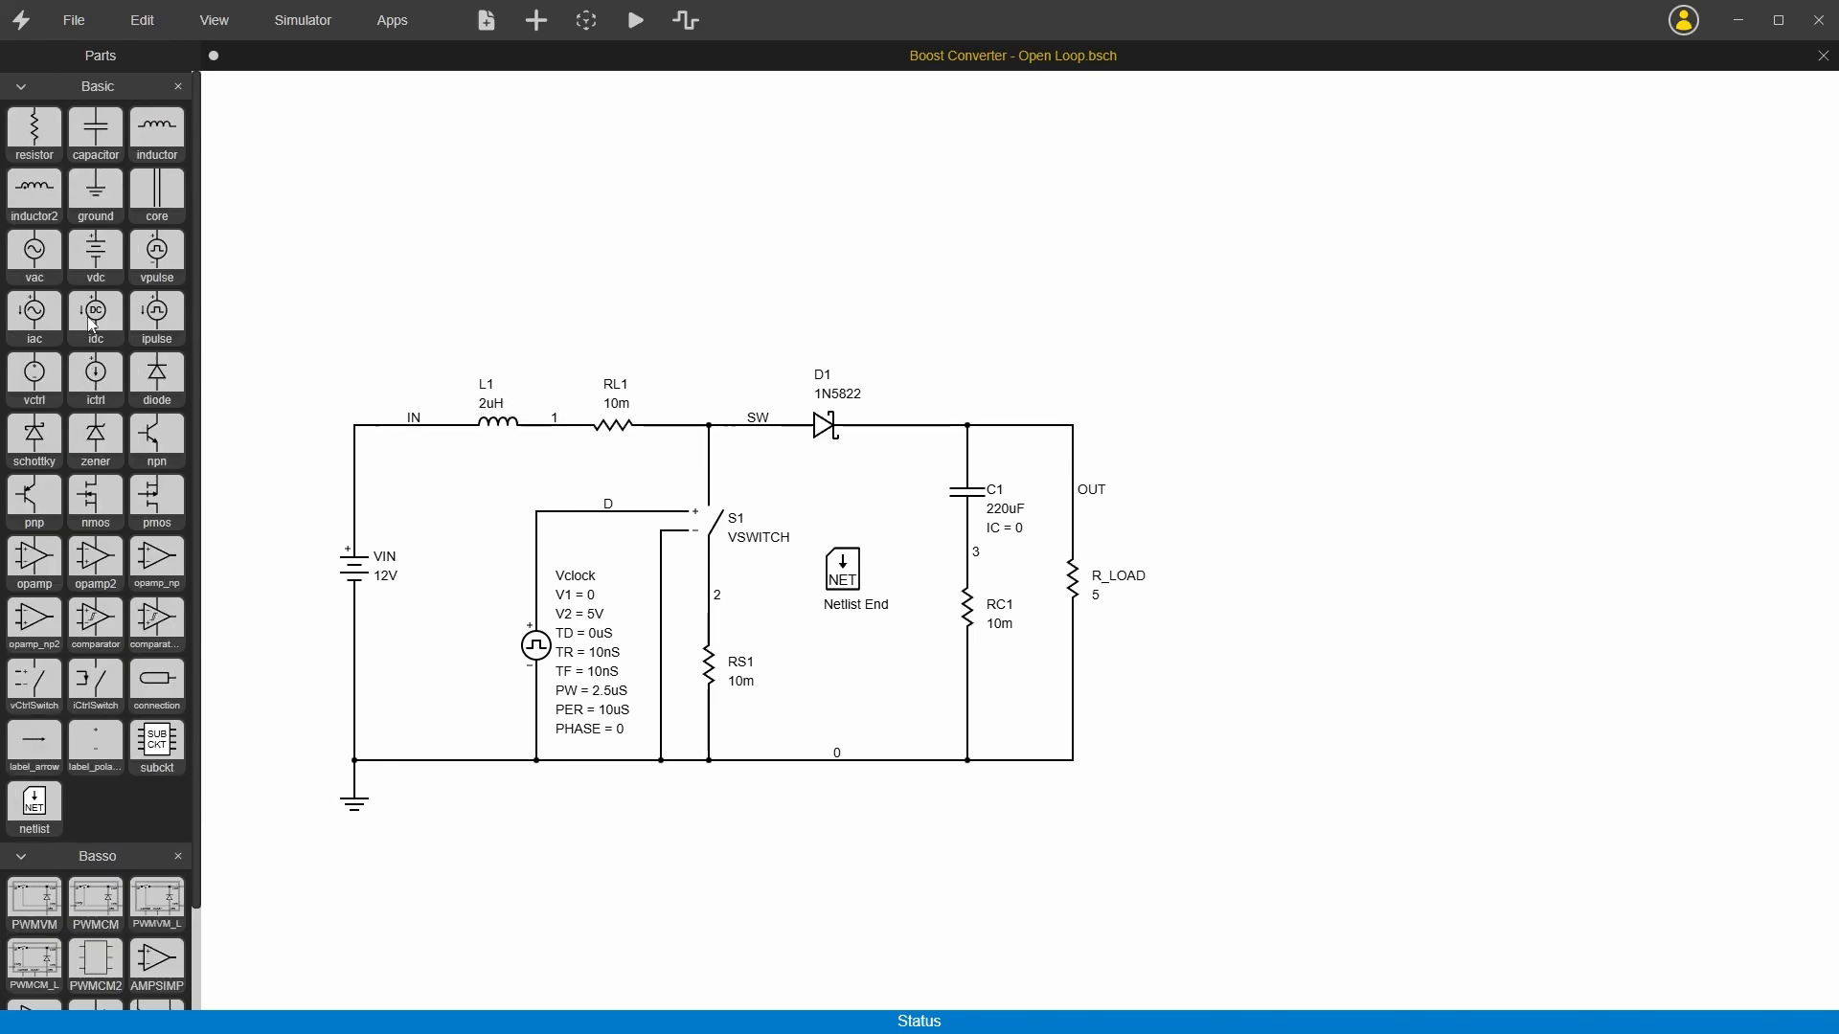
# Step: Open the Basic library's opamp2 part for editing and display the settings of its X1 symbol
pyautogui.rightClick(91, 569)
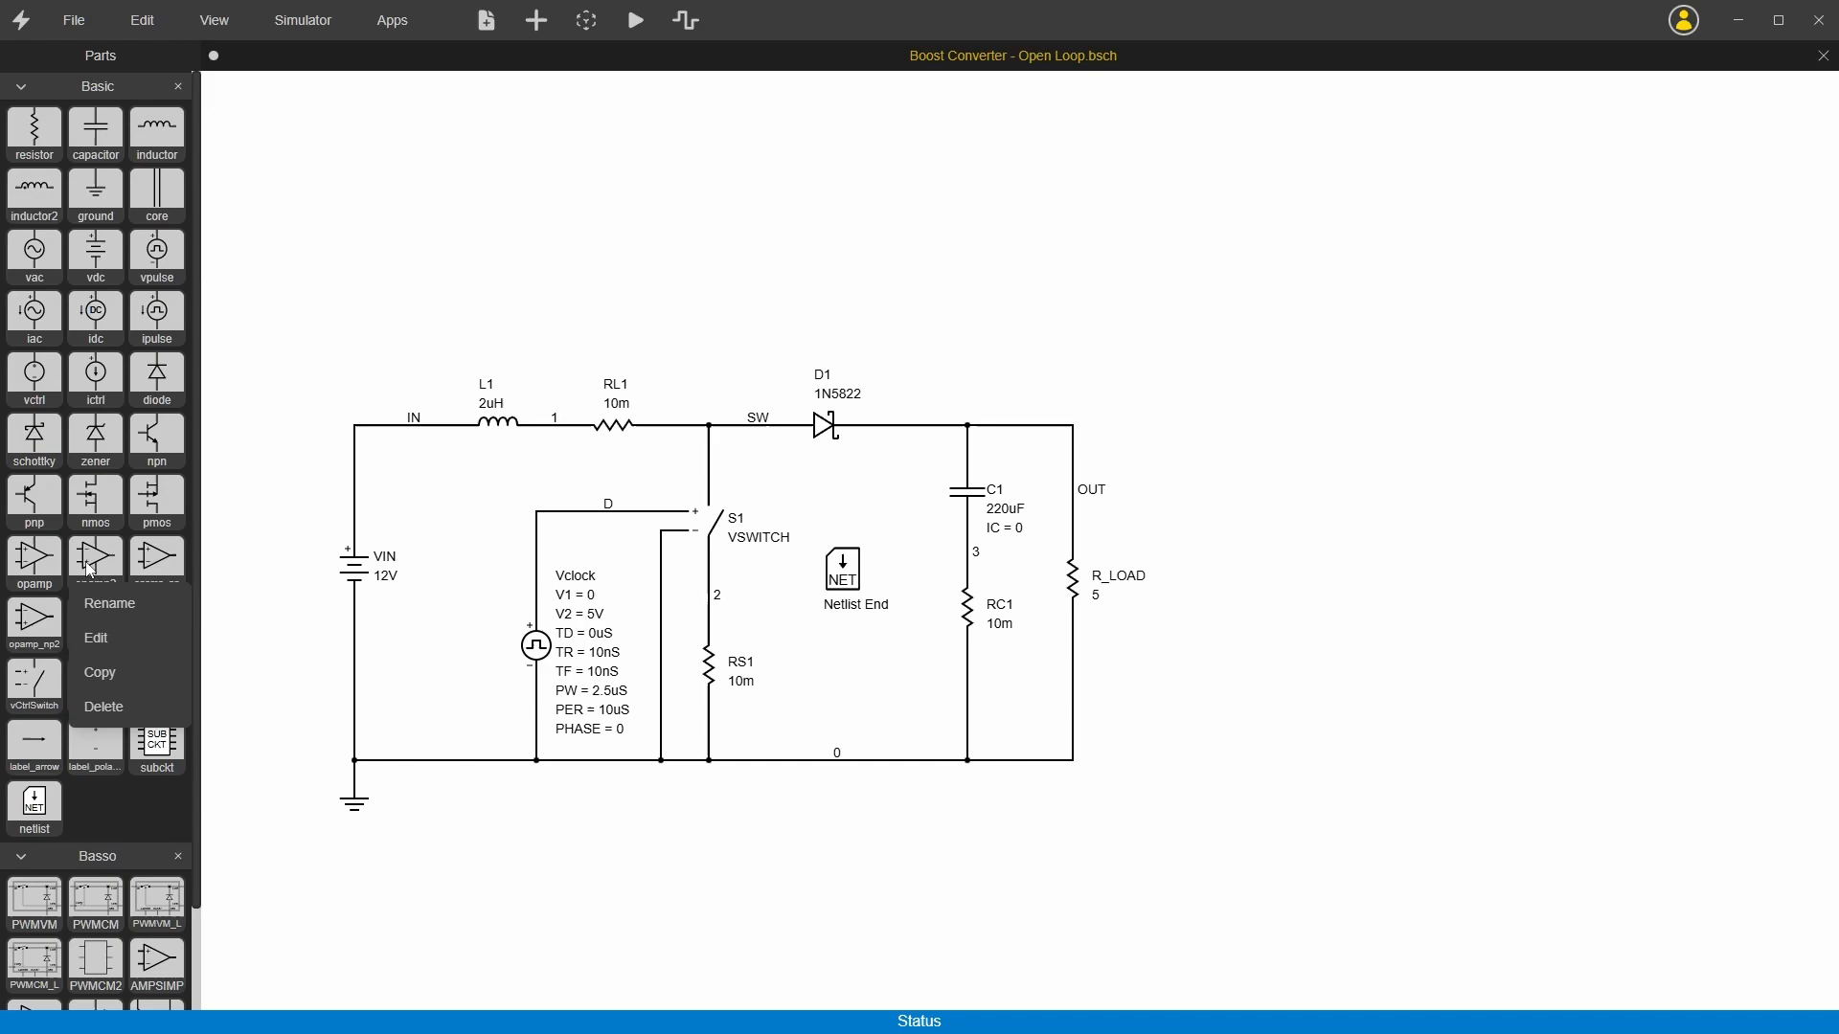
pyautogui.click(115, 648)
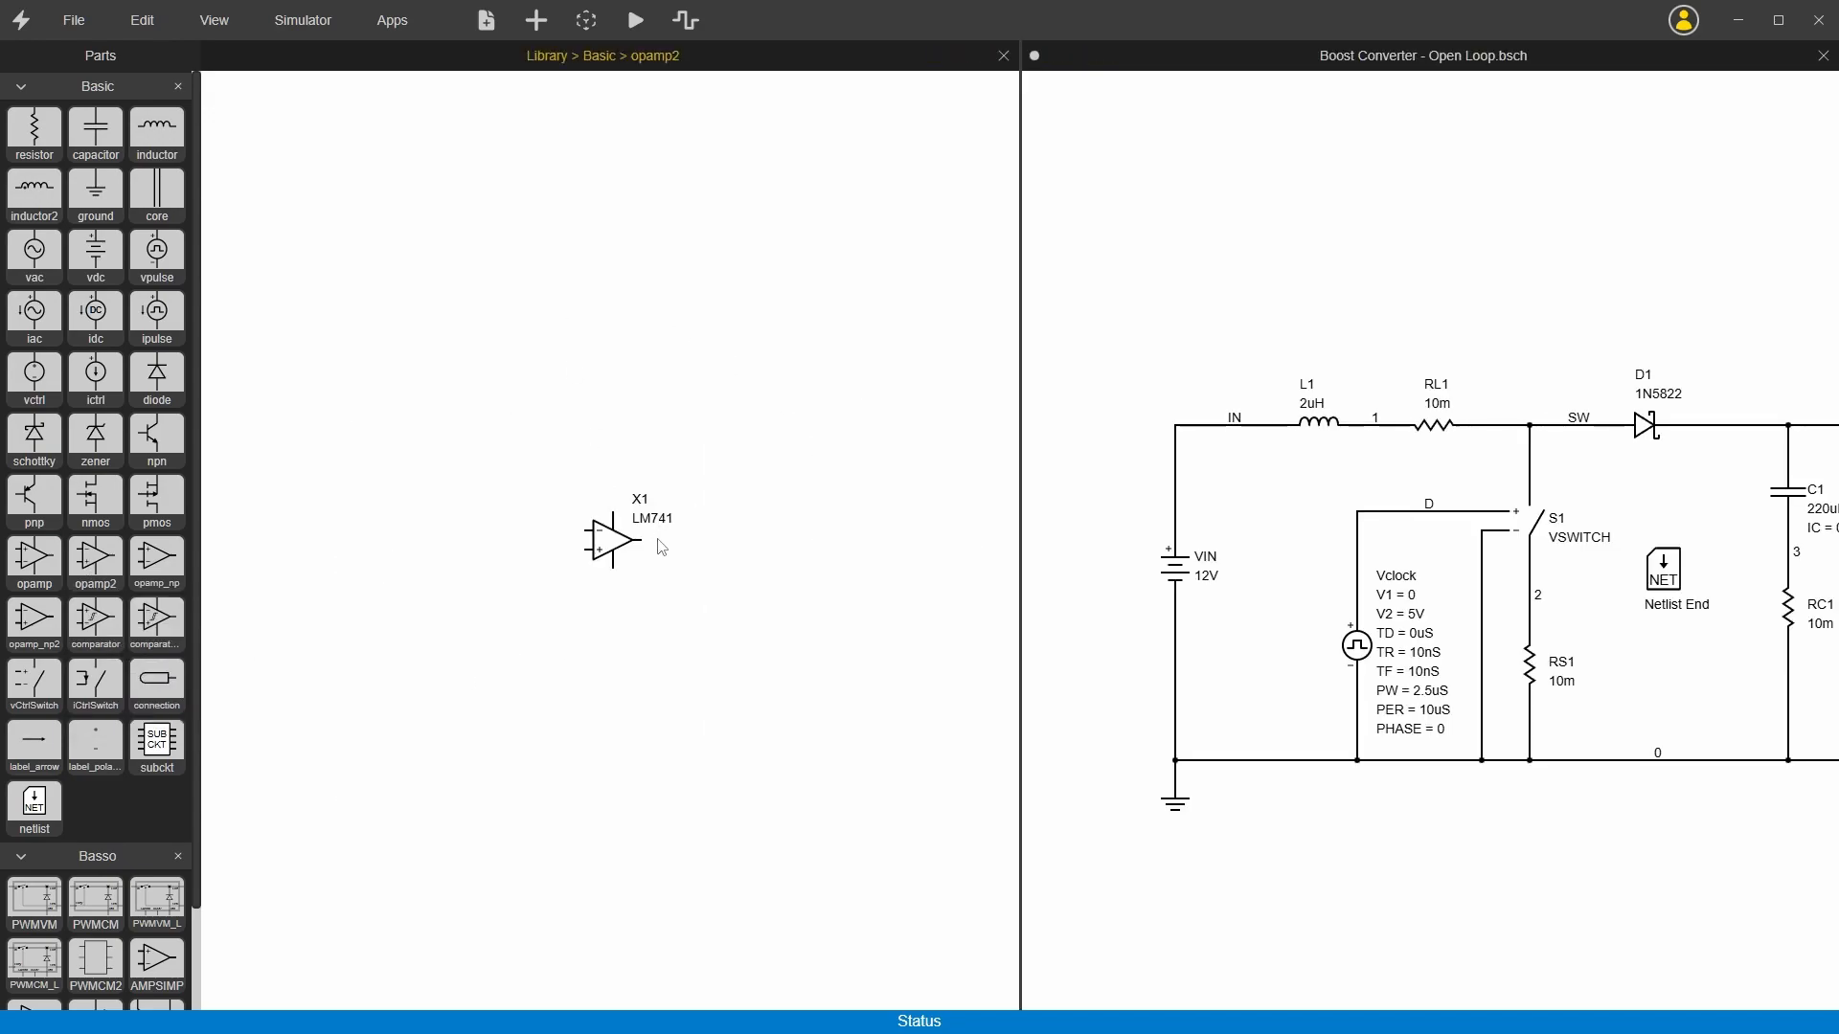
pyautogui.rightClick(609, 547)
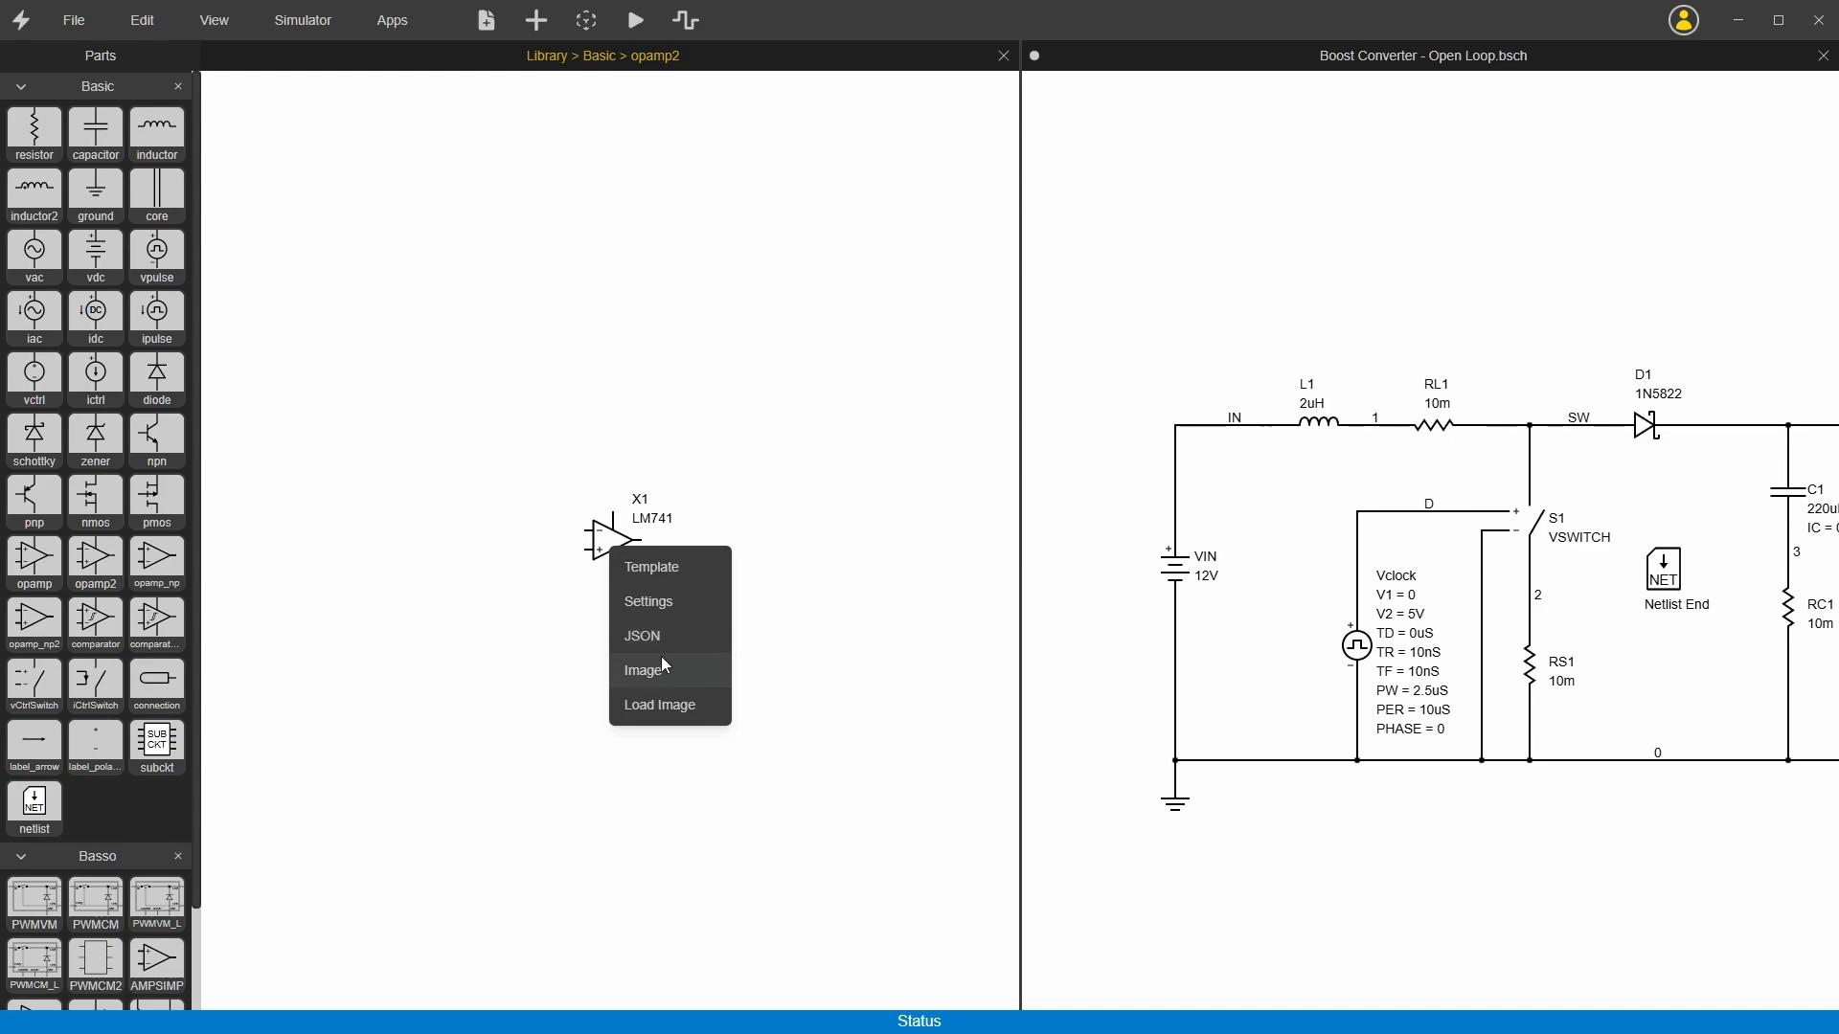
pyautogui.click(667, 604)
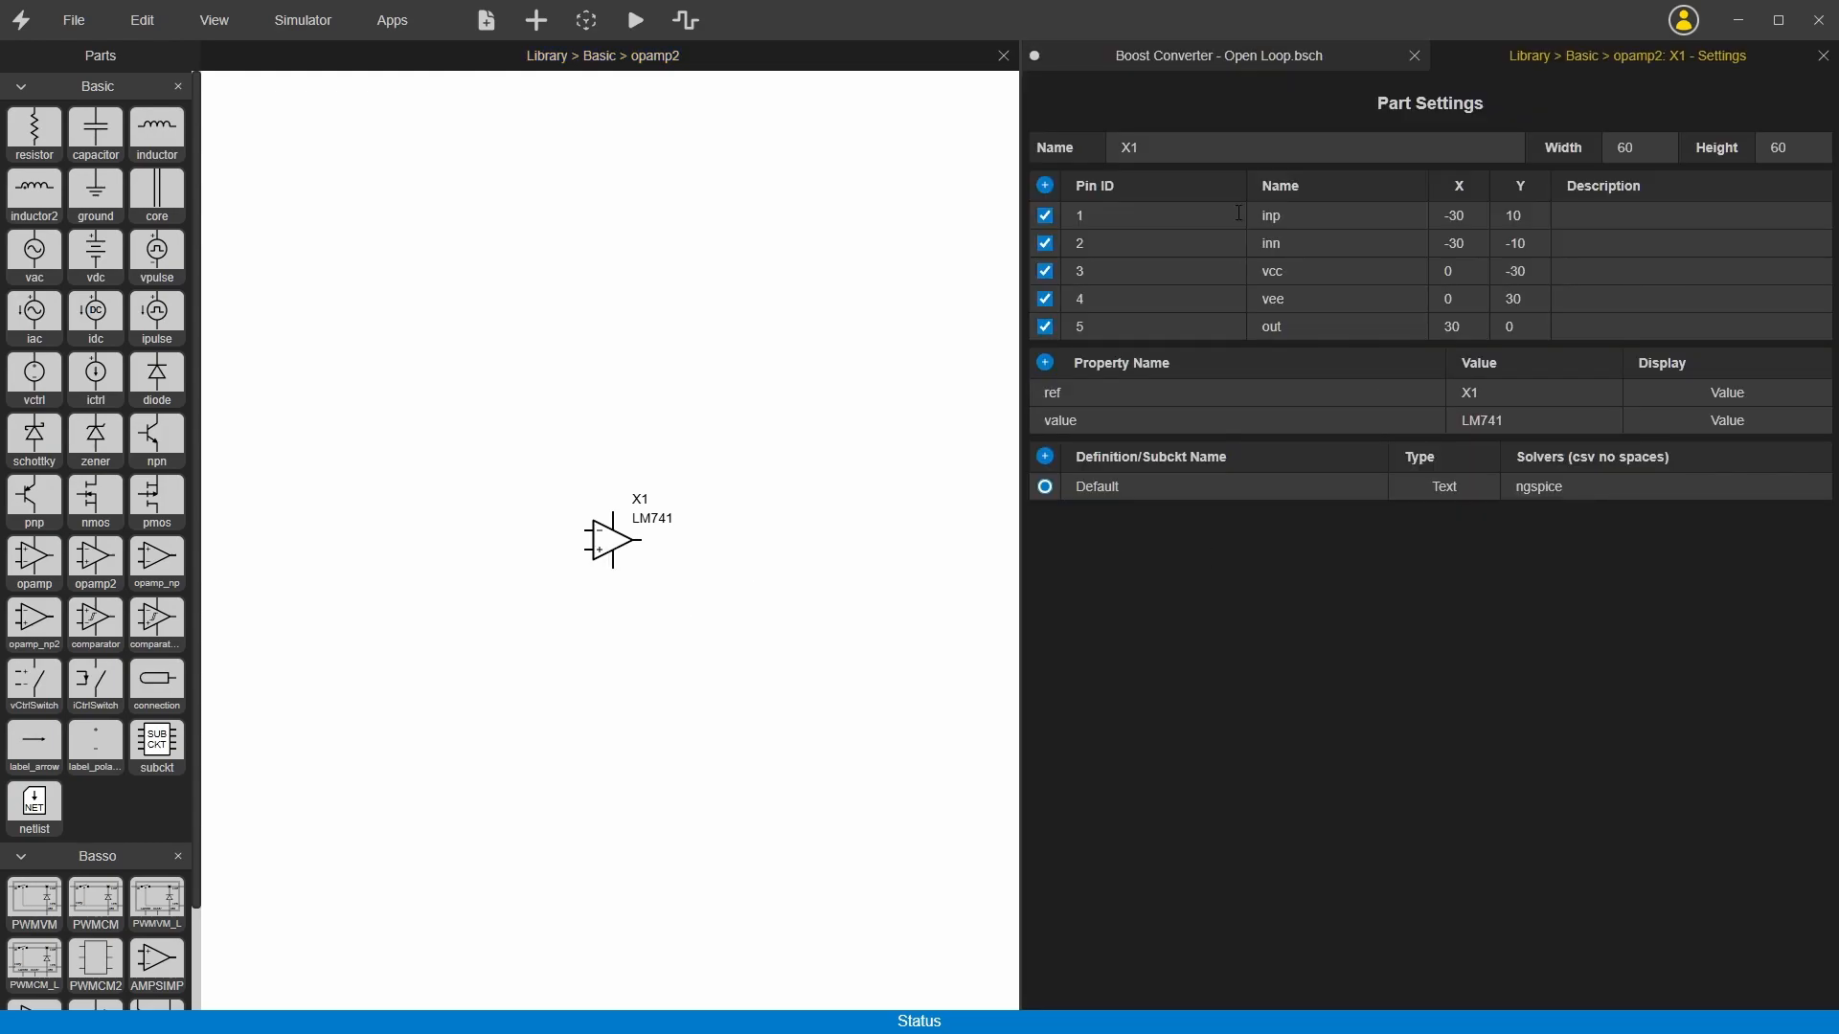
# Step: Inspect opamp2's width, the inp pin's X and Y coordinates and the default definition, and close the part editor
pyautogui.doubleClick(1631, 150)
pyautogui.click(1455, 217)
pyautogui.click(1526, 215)
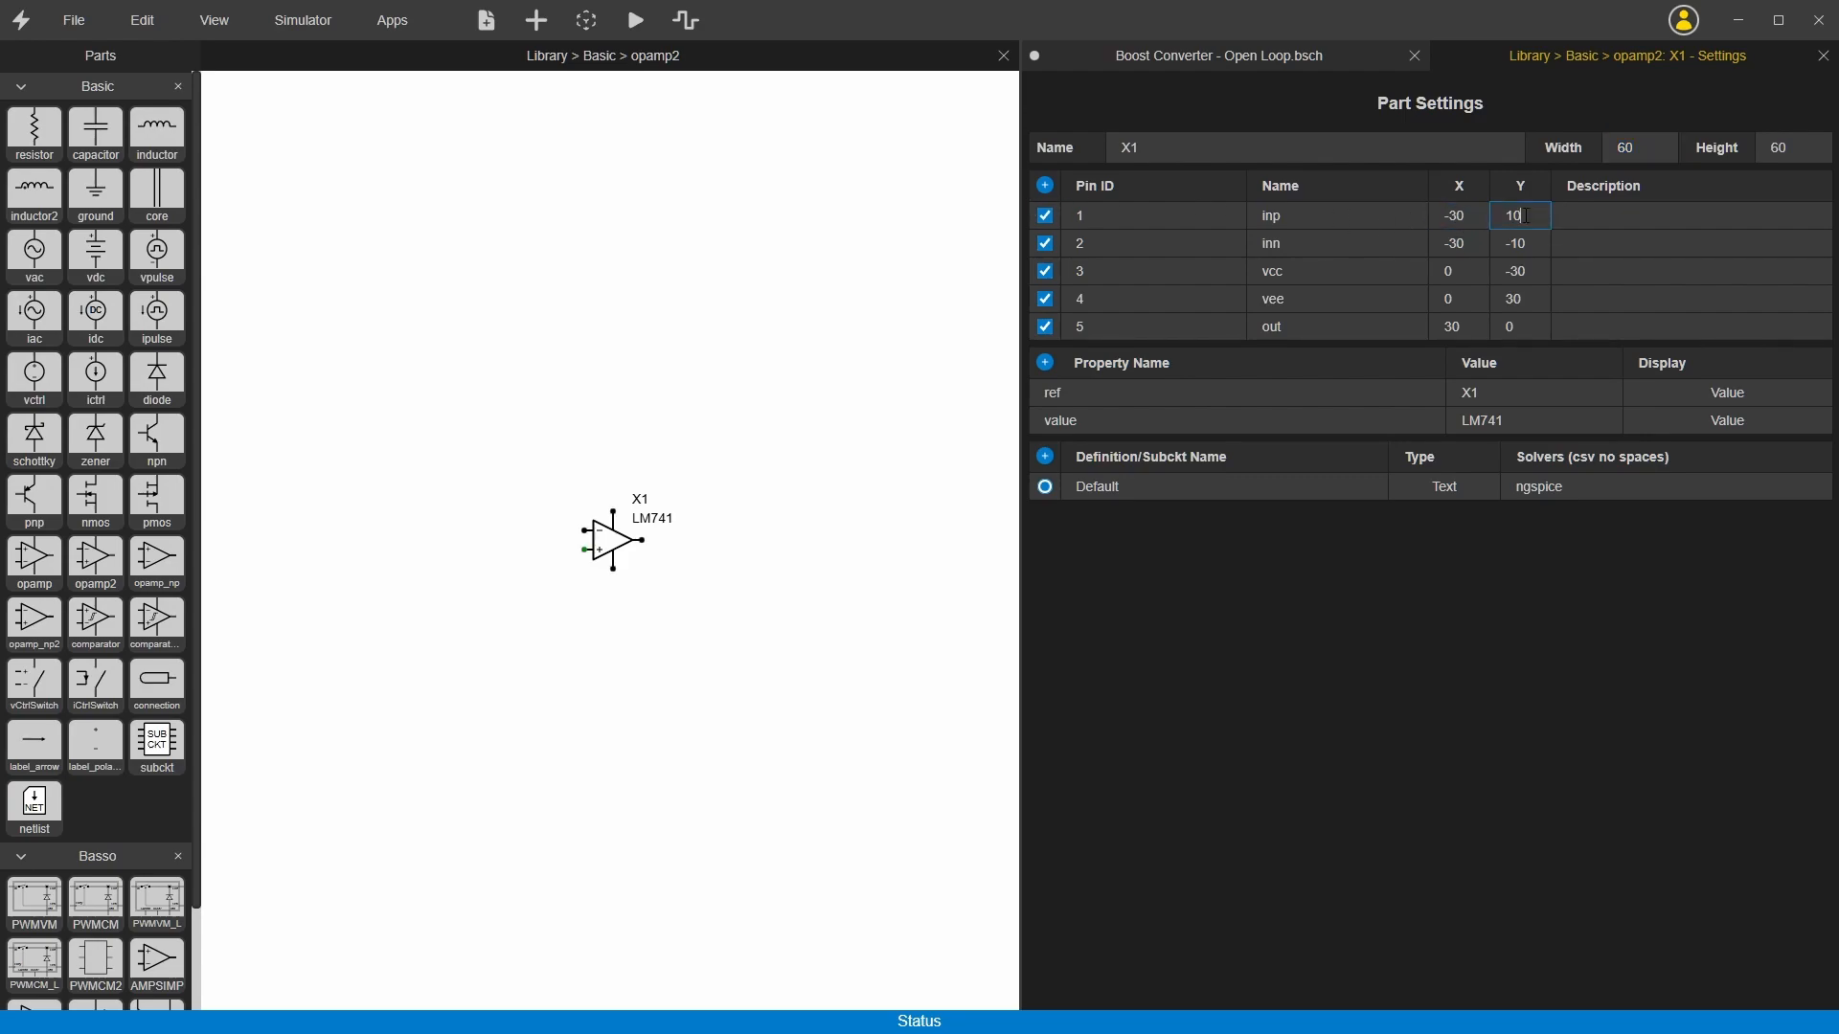
pyautogui.click(1448, 214)
pyautogui.click(1288, 487)
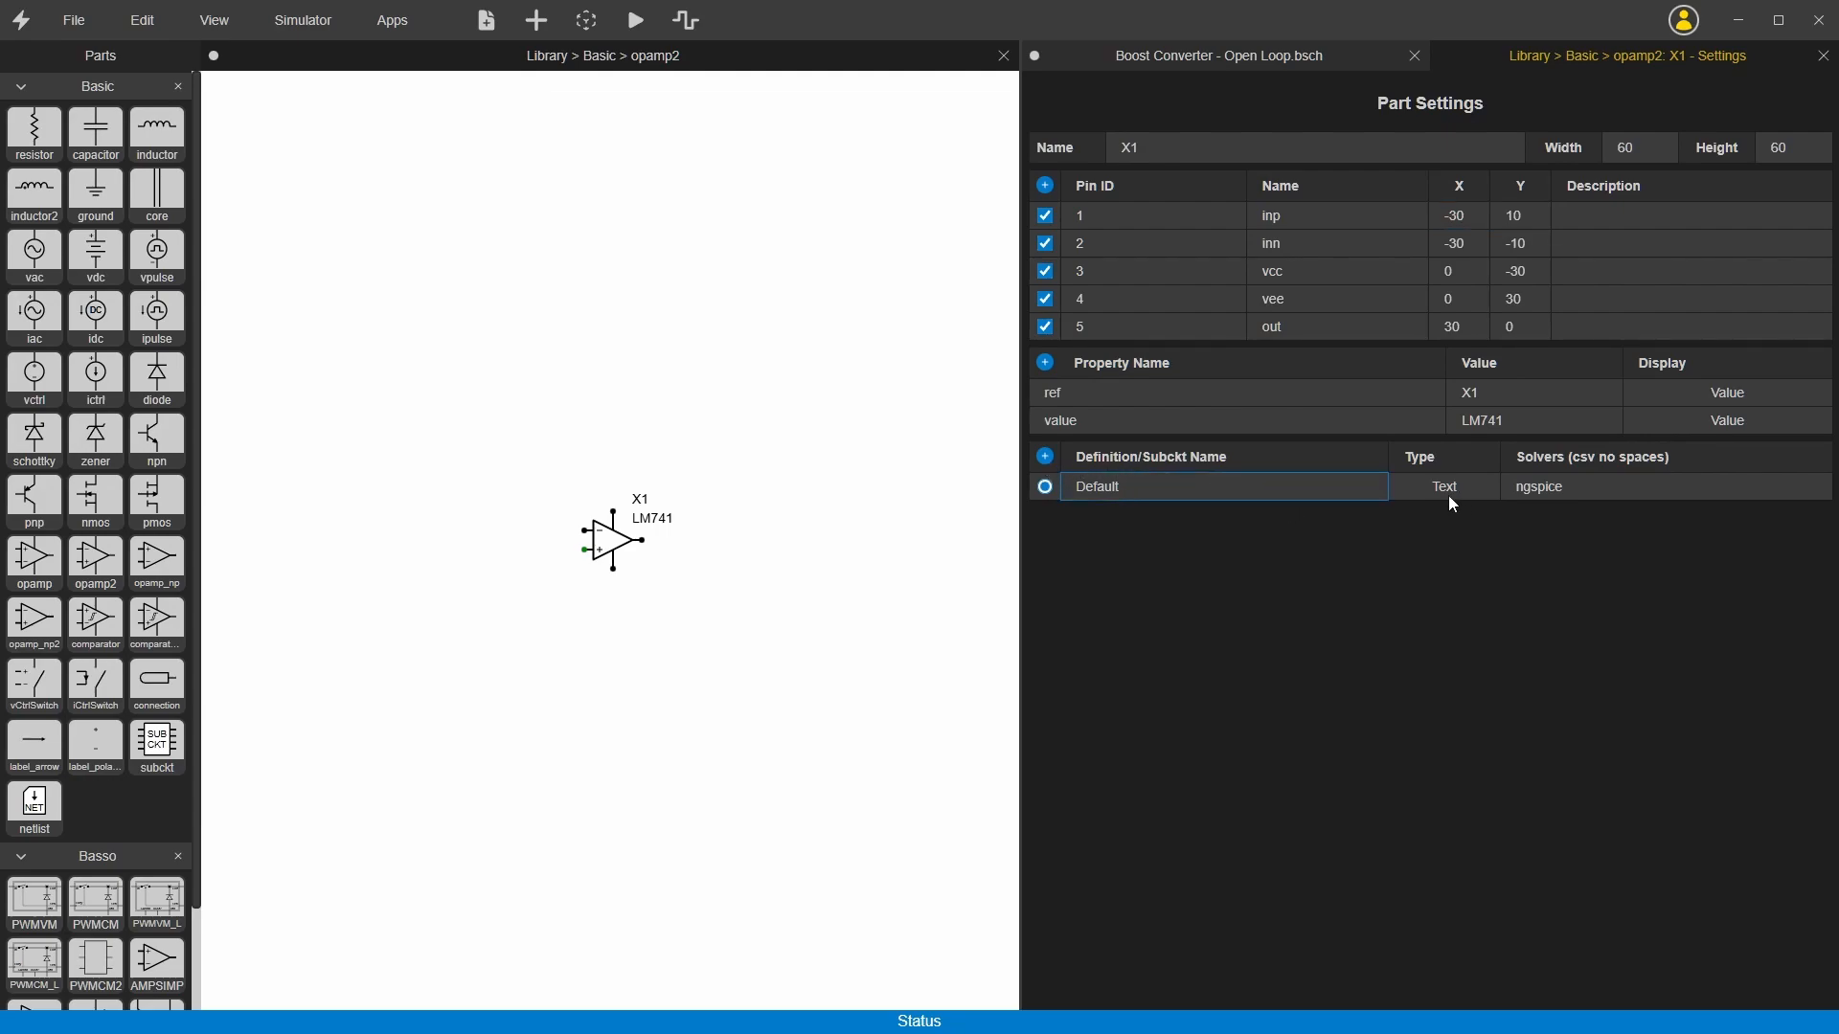
pyautogui.click(958, 639)
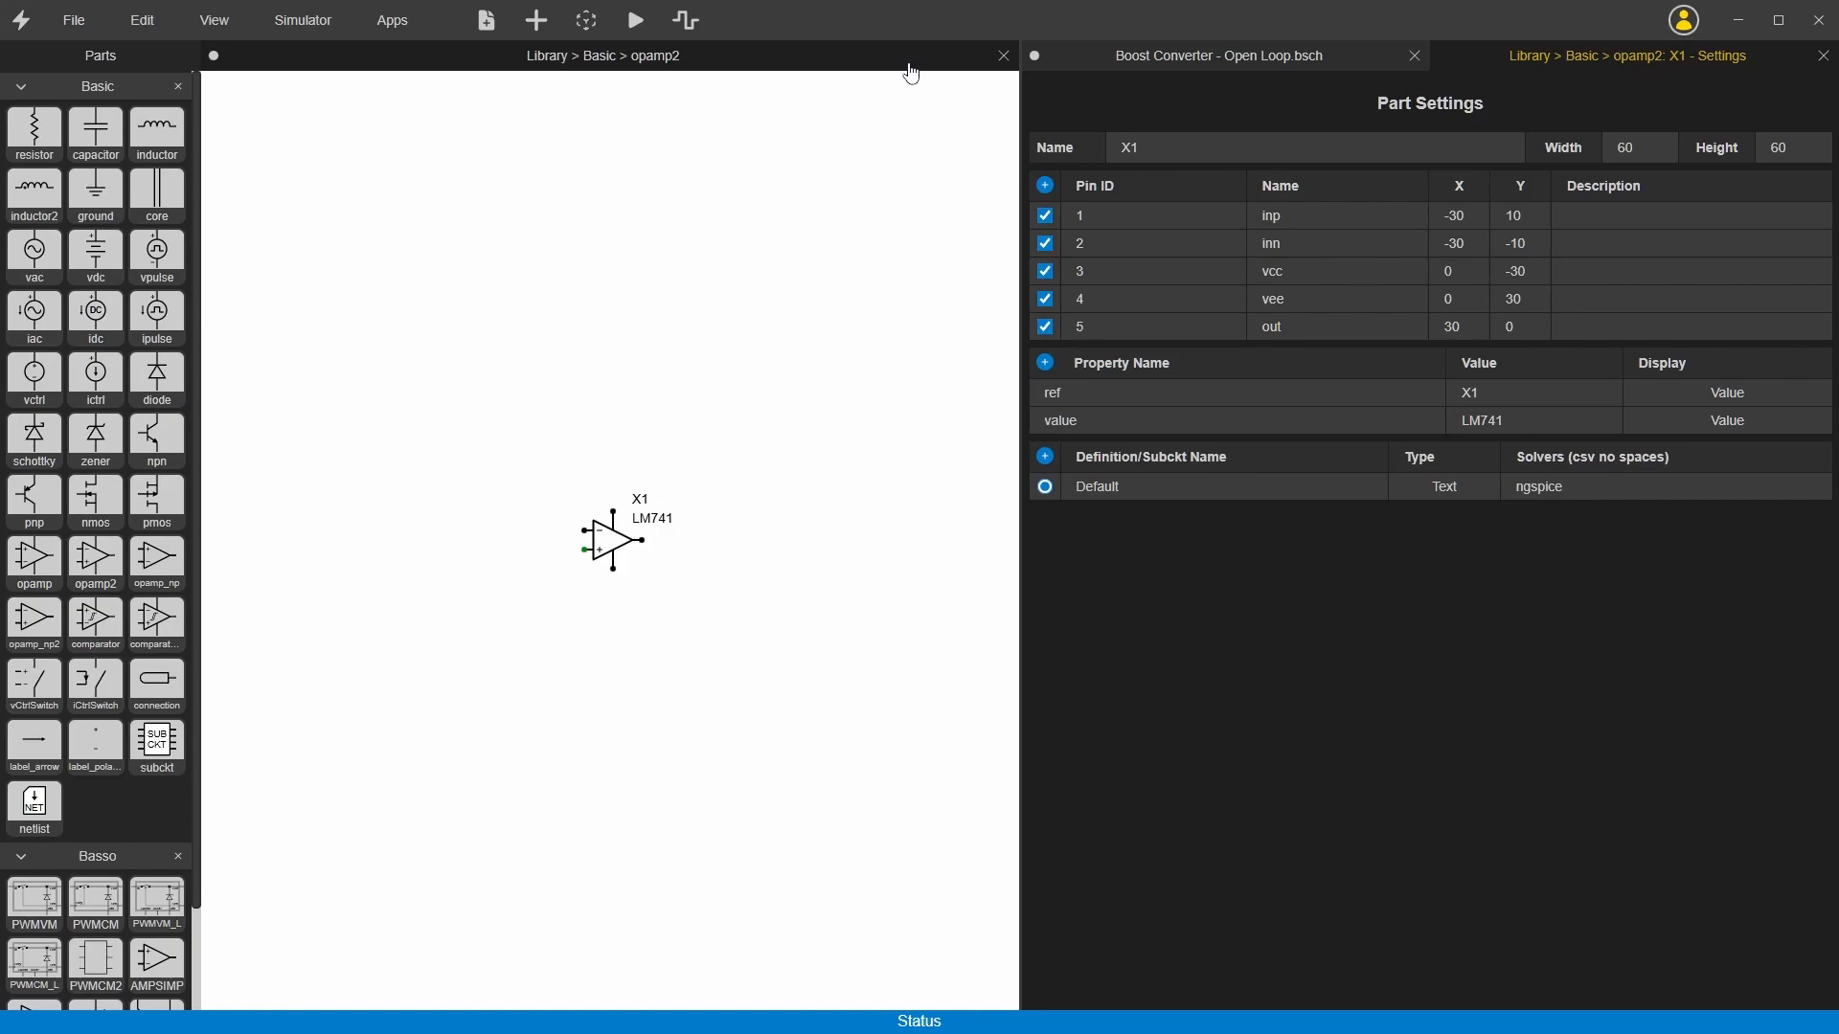
pyautogui.click(1004, 55)
pyautogui.click(918, 562)
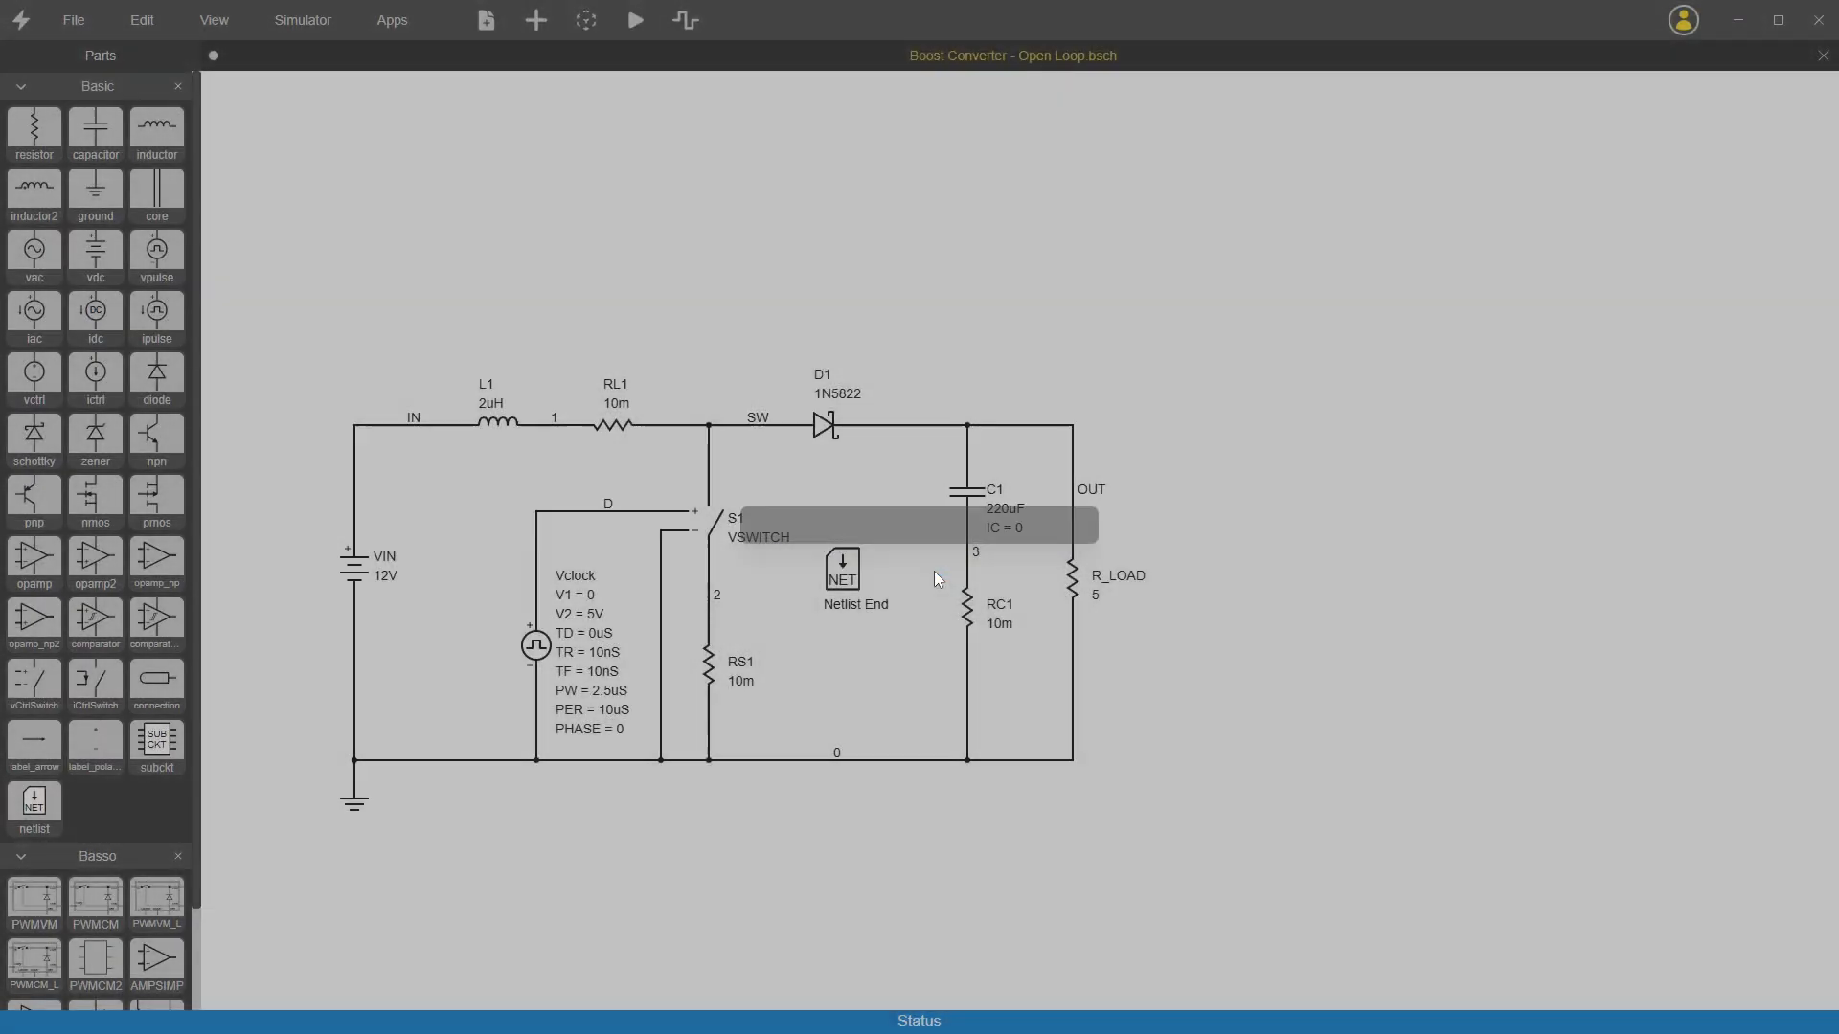
# Step: Copy the opamp2 part from the Basic library into the Basso library
pyautogui.rightClick(93, 566)
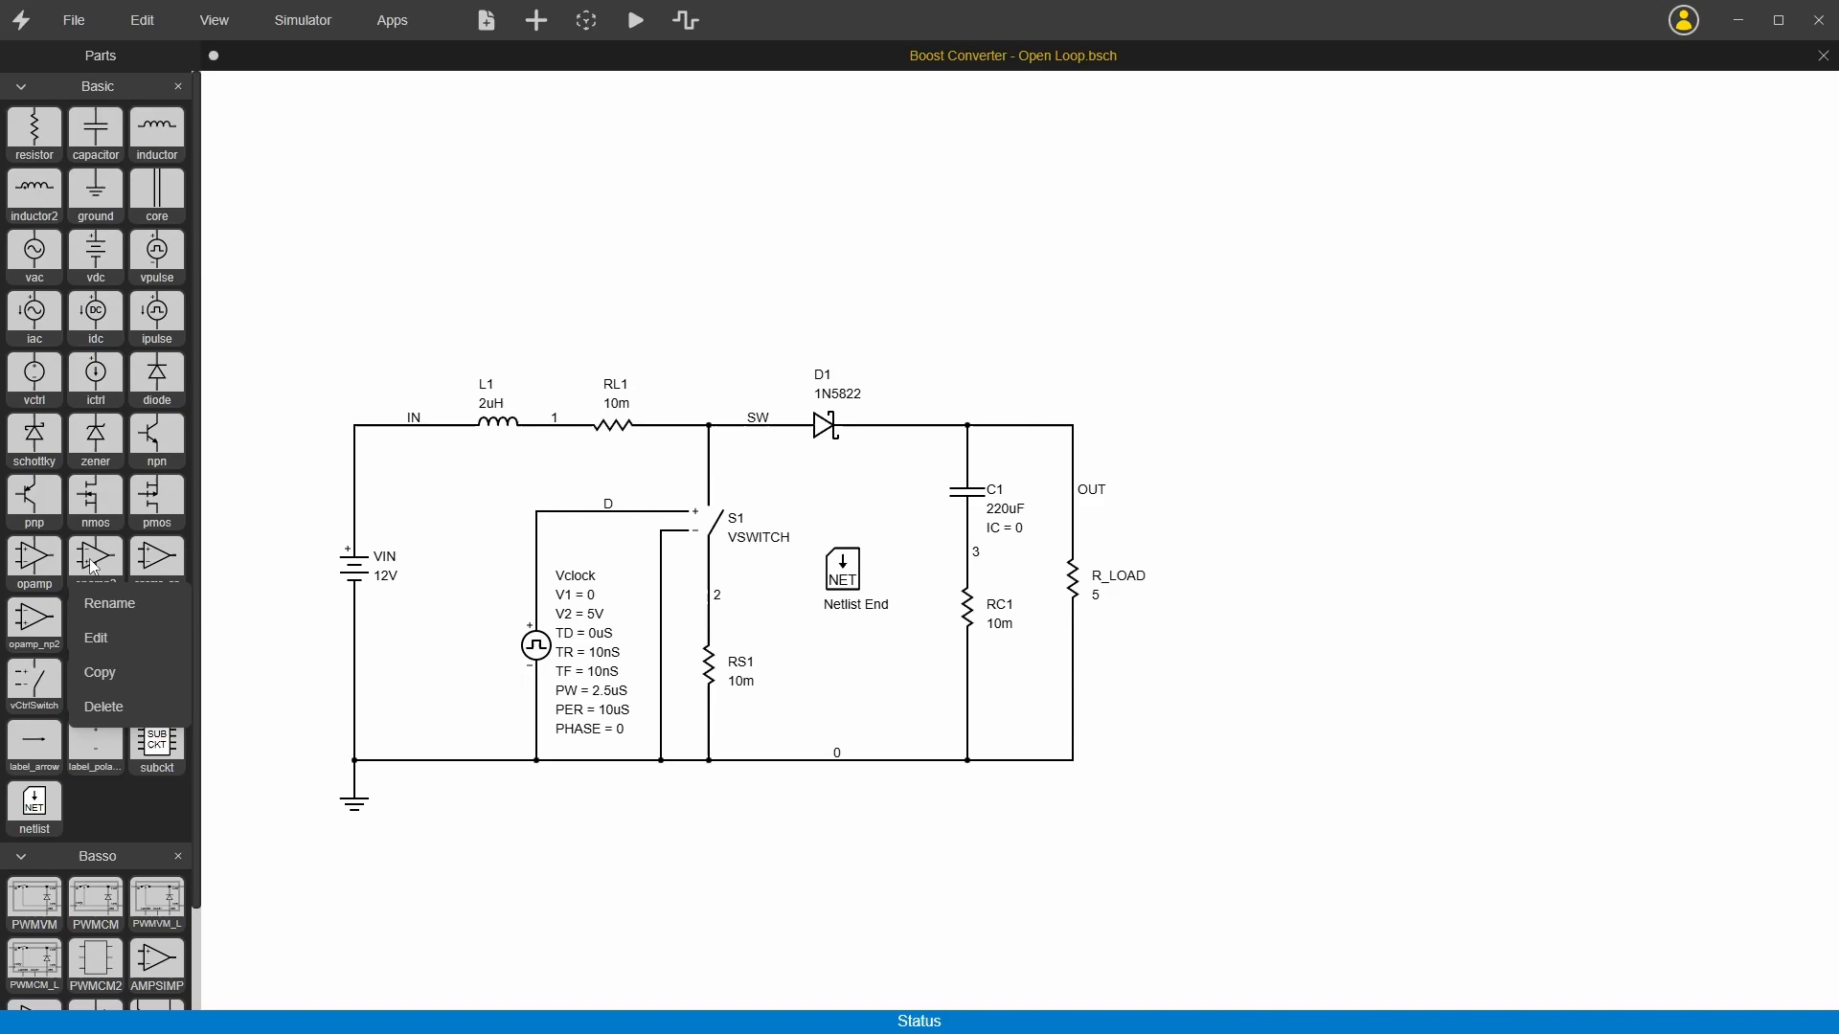
pyautogui.click(134, 670)
pyautogui.rightClick(81, 852)
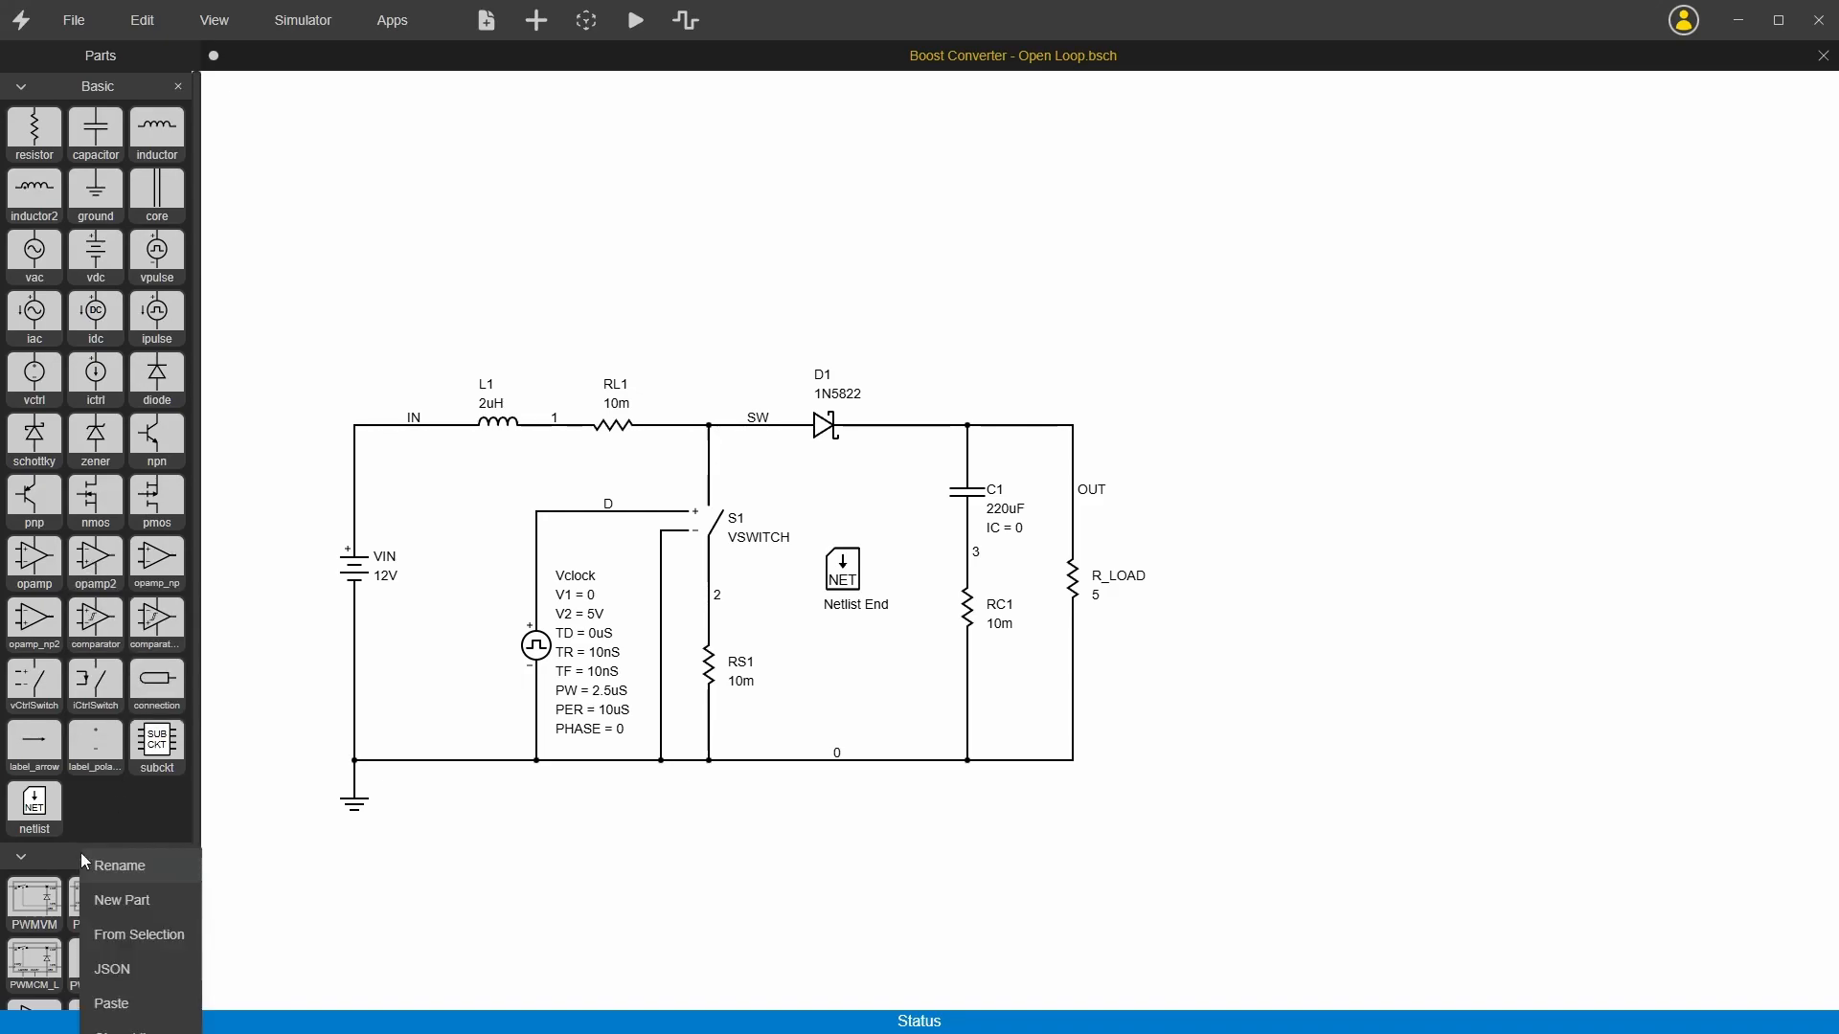
pyautogui.click(111, 1003)
pyautogui.scroll(-2, 117, 933)
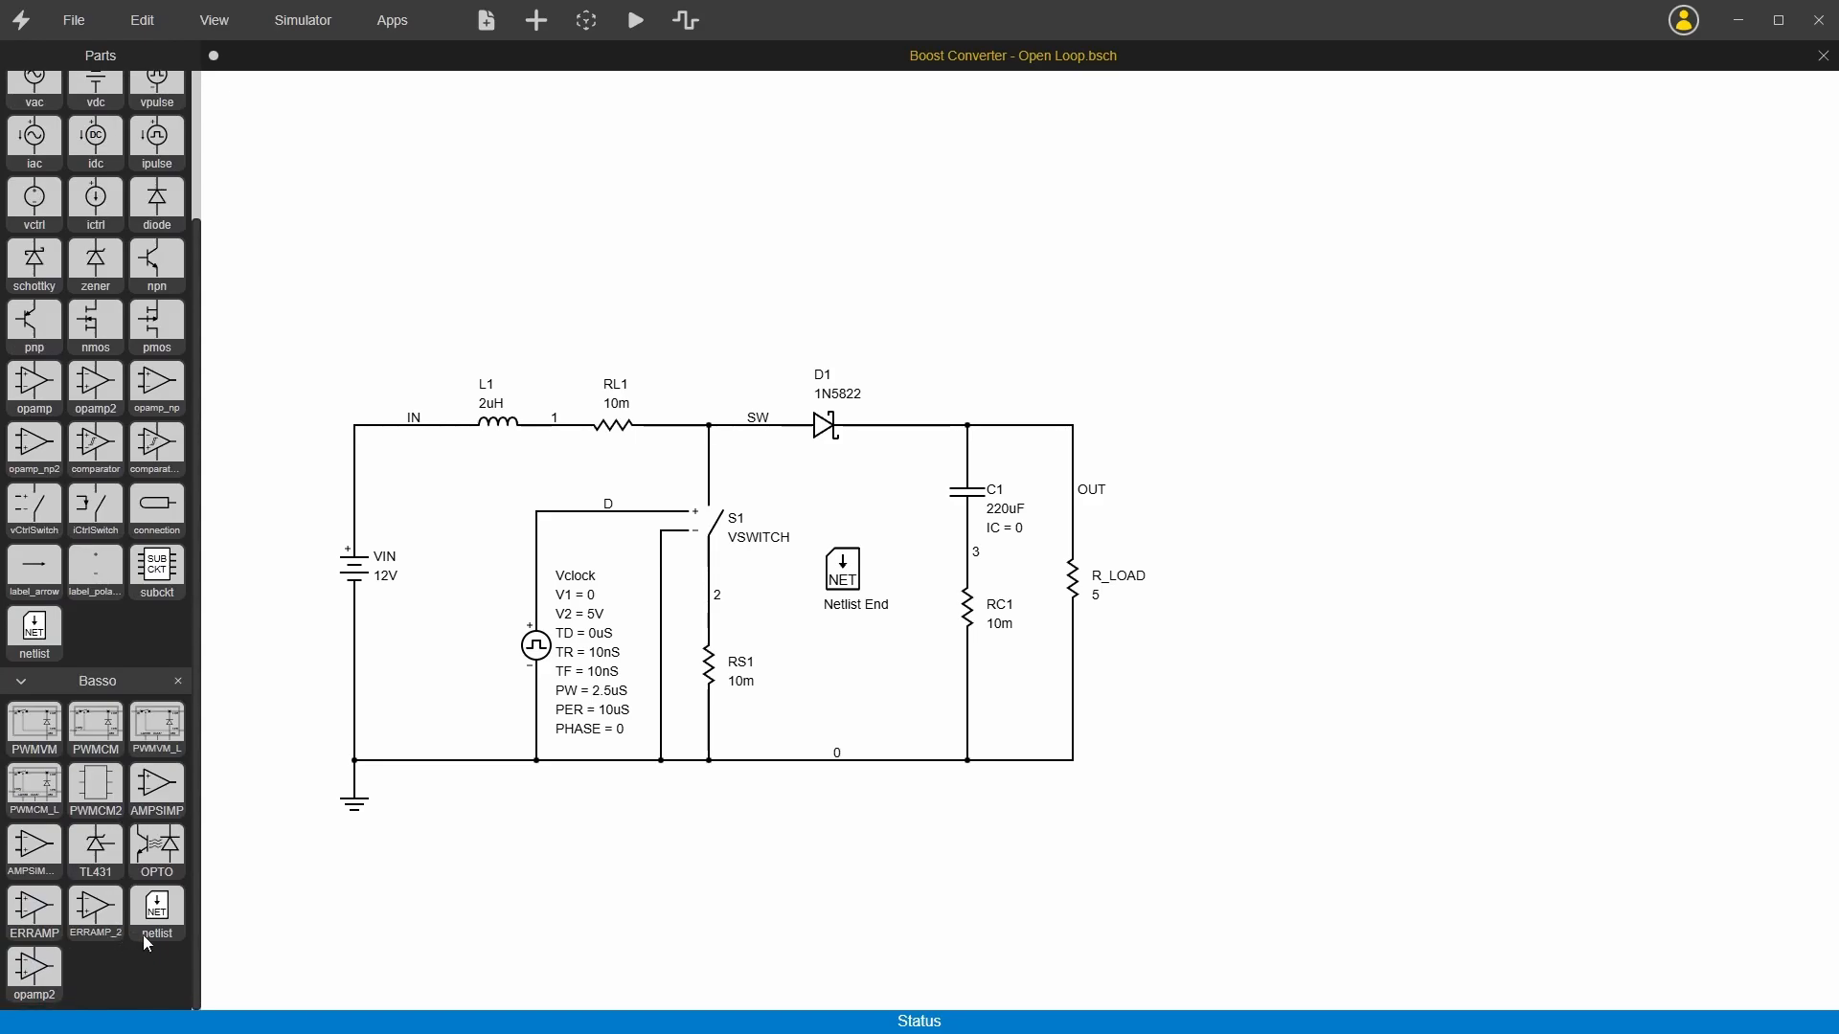
# Step: Delete the opamp2 copy from the Basso library
pyautogui.rightClick(31, 979)
pyautogui.click(82, 971)
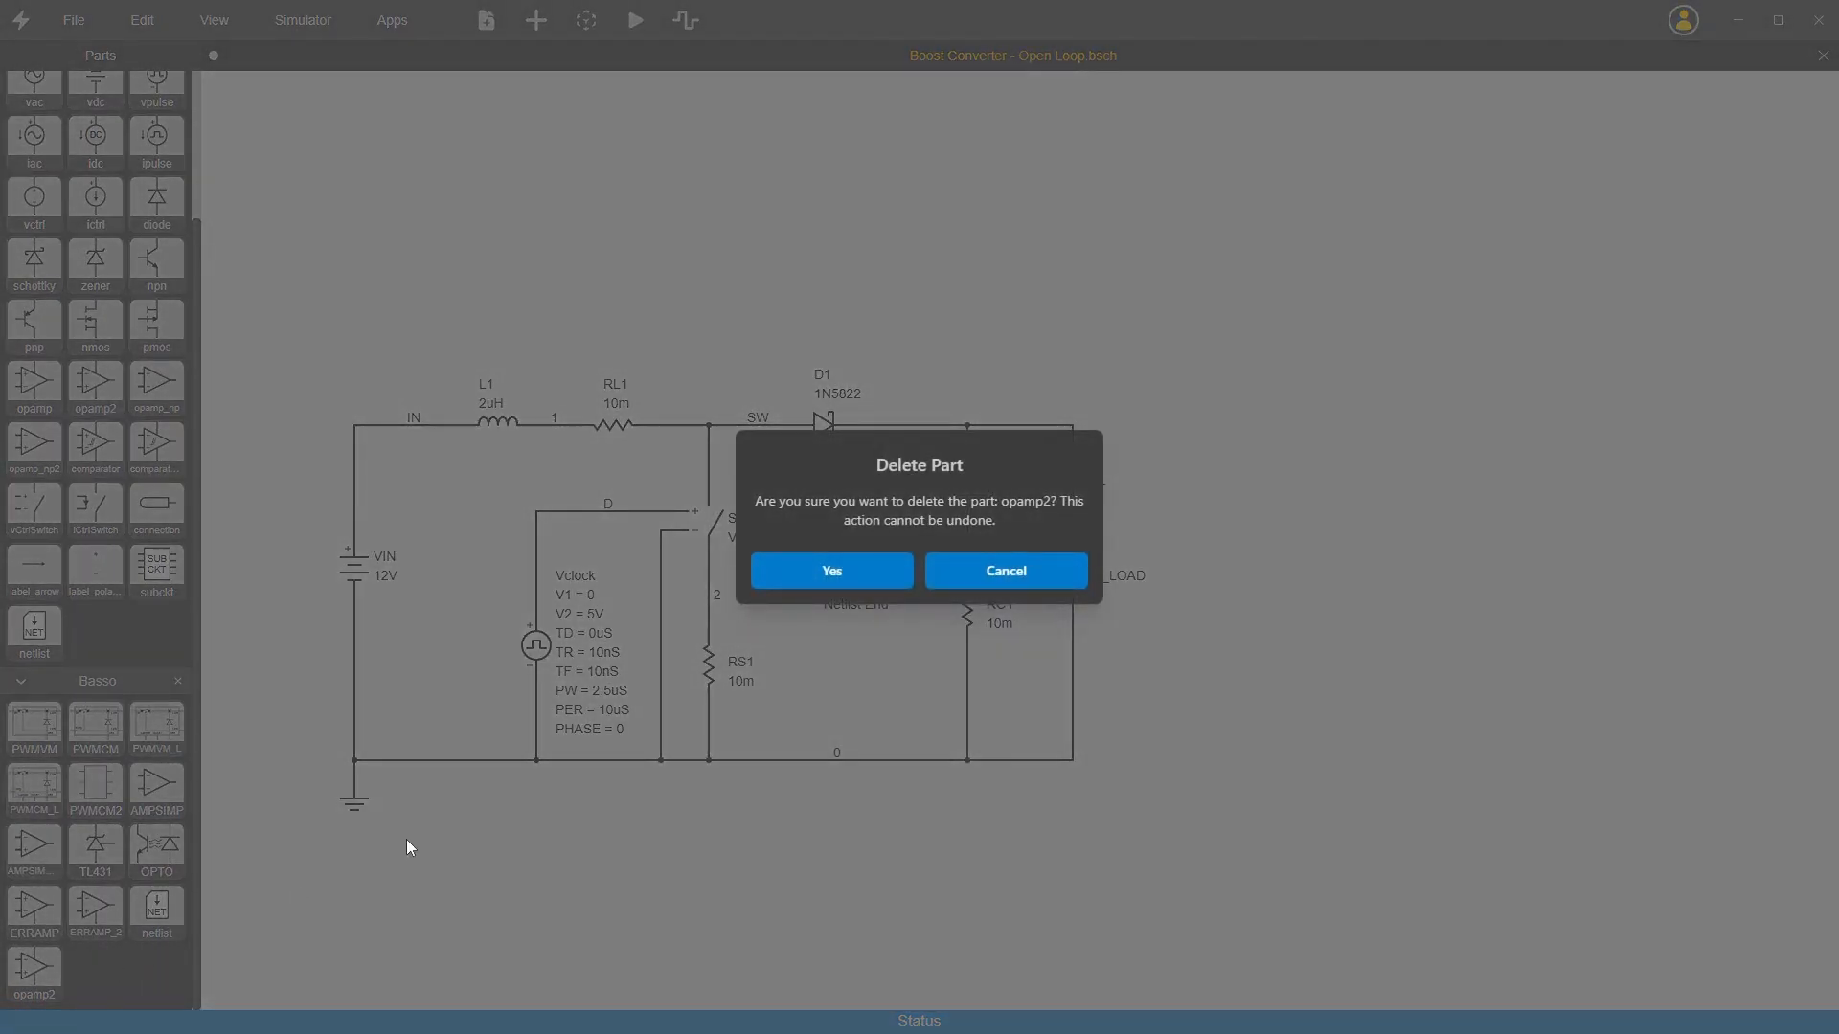
pyautogui.click(832, 573)
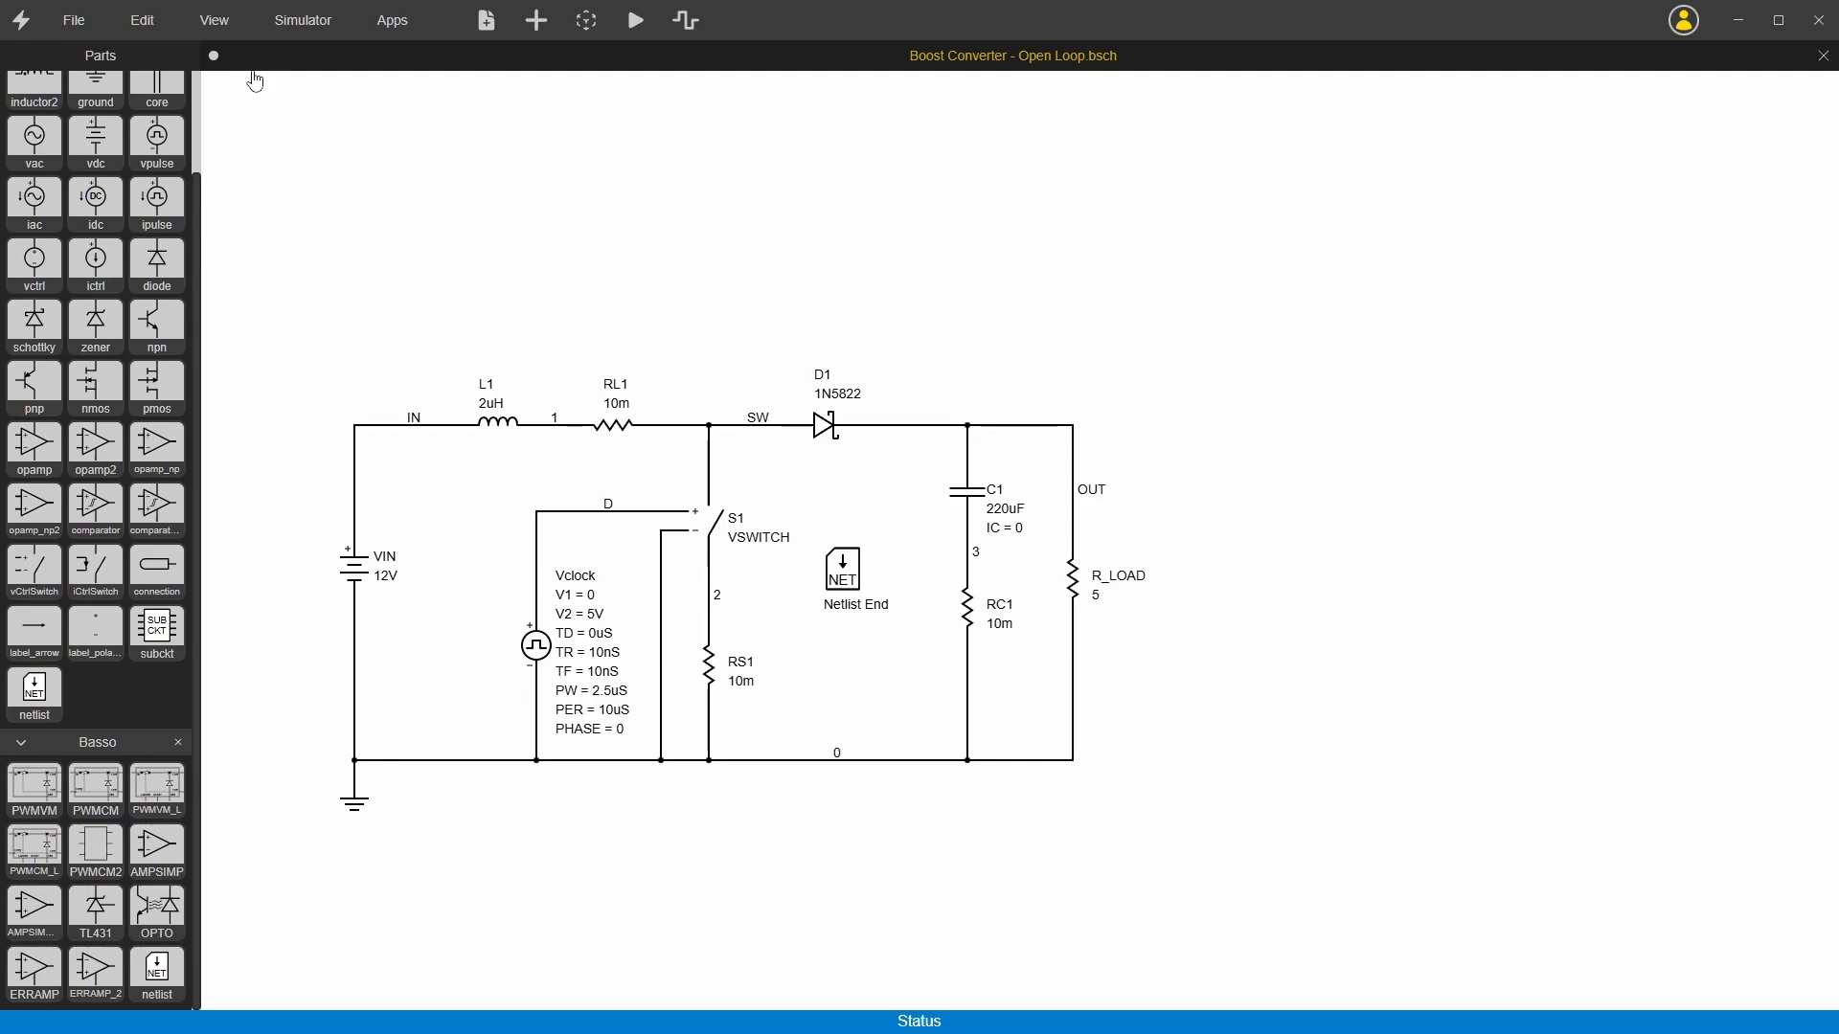
# Step: Open the example schematic Flyback Converter - Closed Loop.bsch from the examples folder
pyautogui.click(68, 20)
pyautogui.click(115, 135)
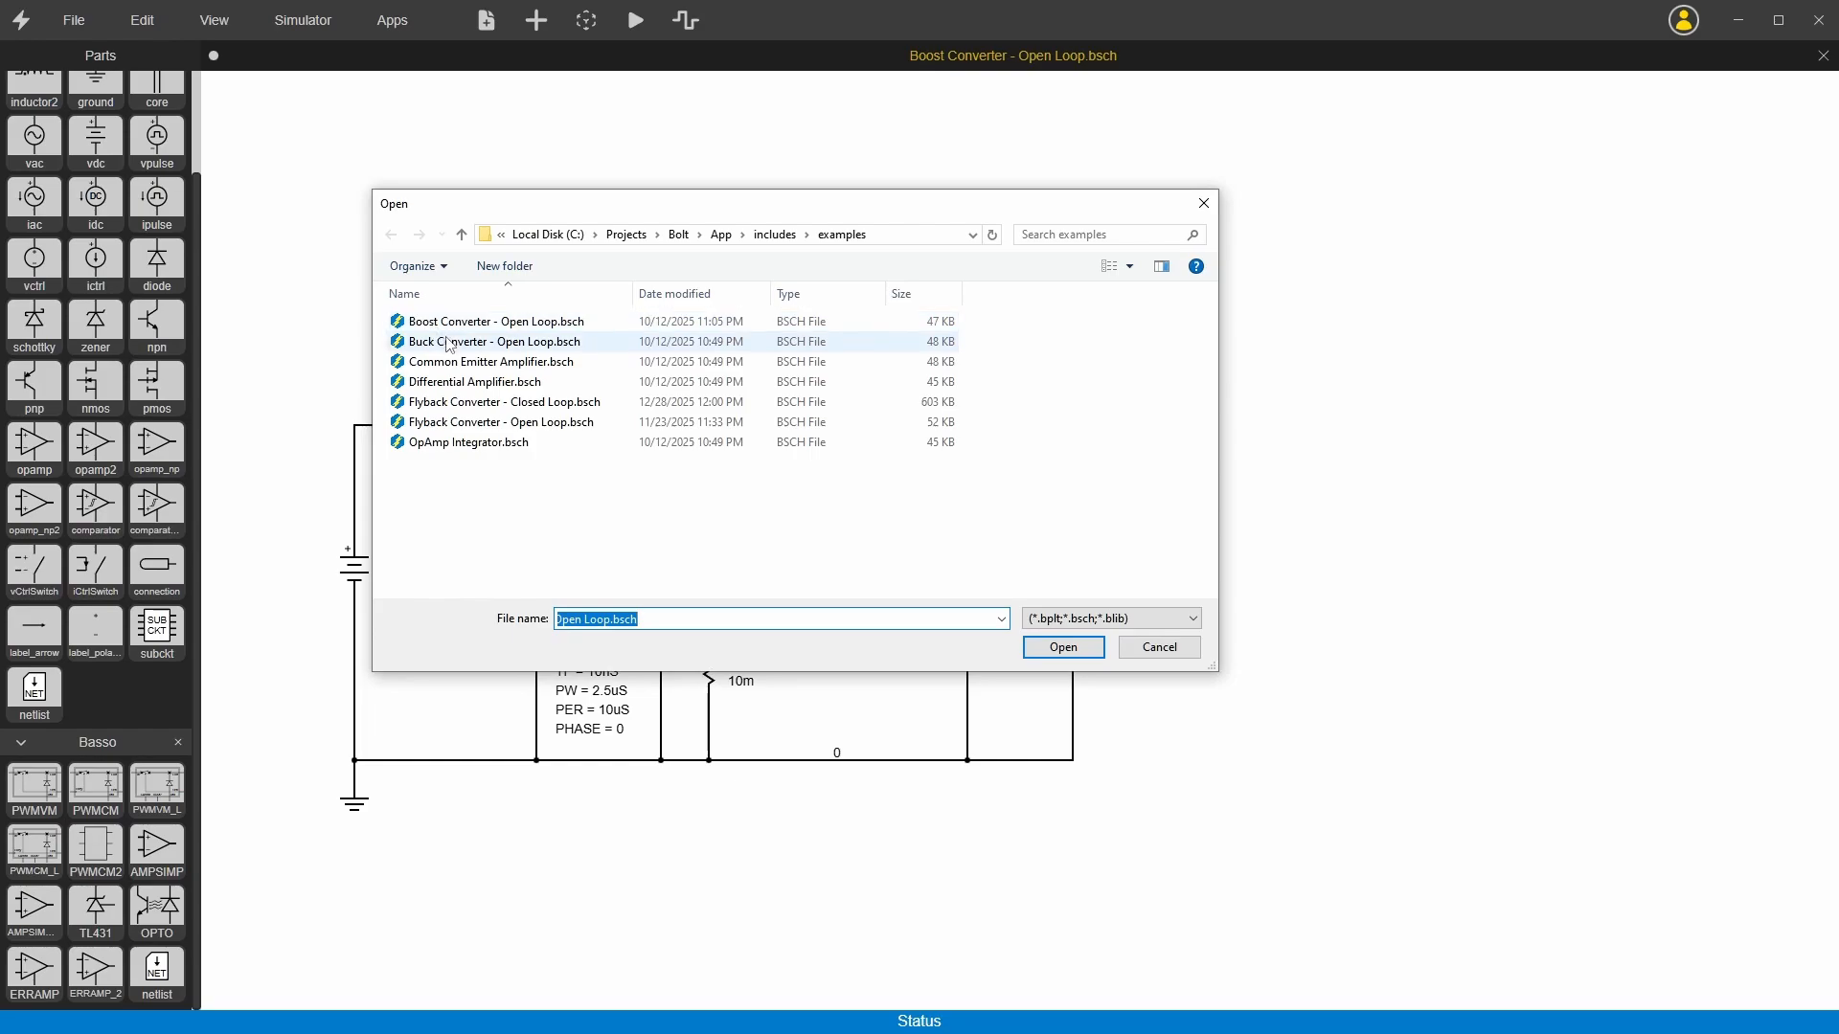
pyautogui.doubleClick(482, 406)
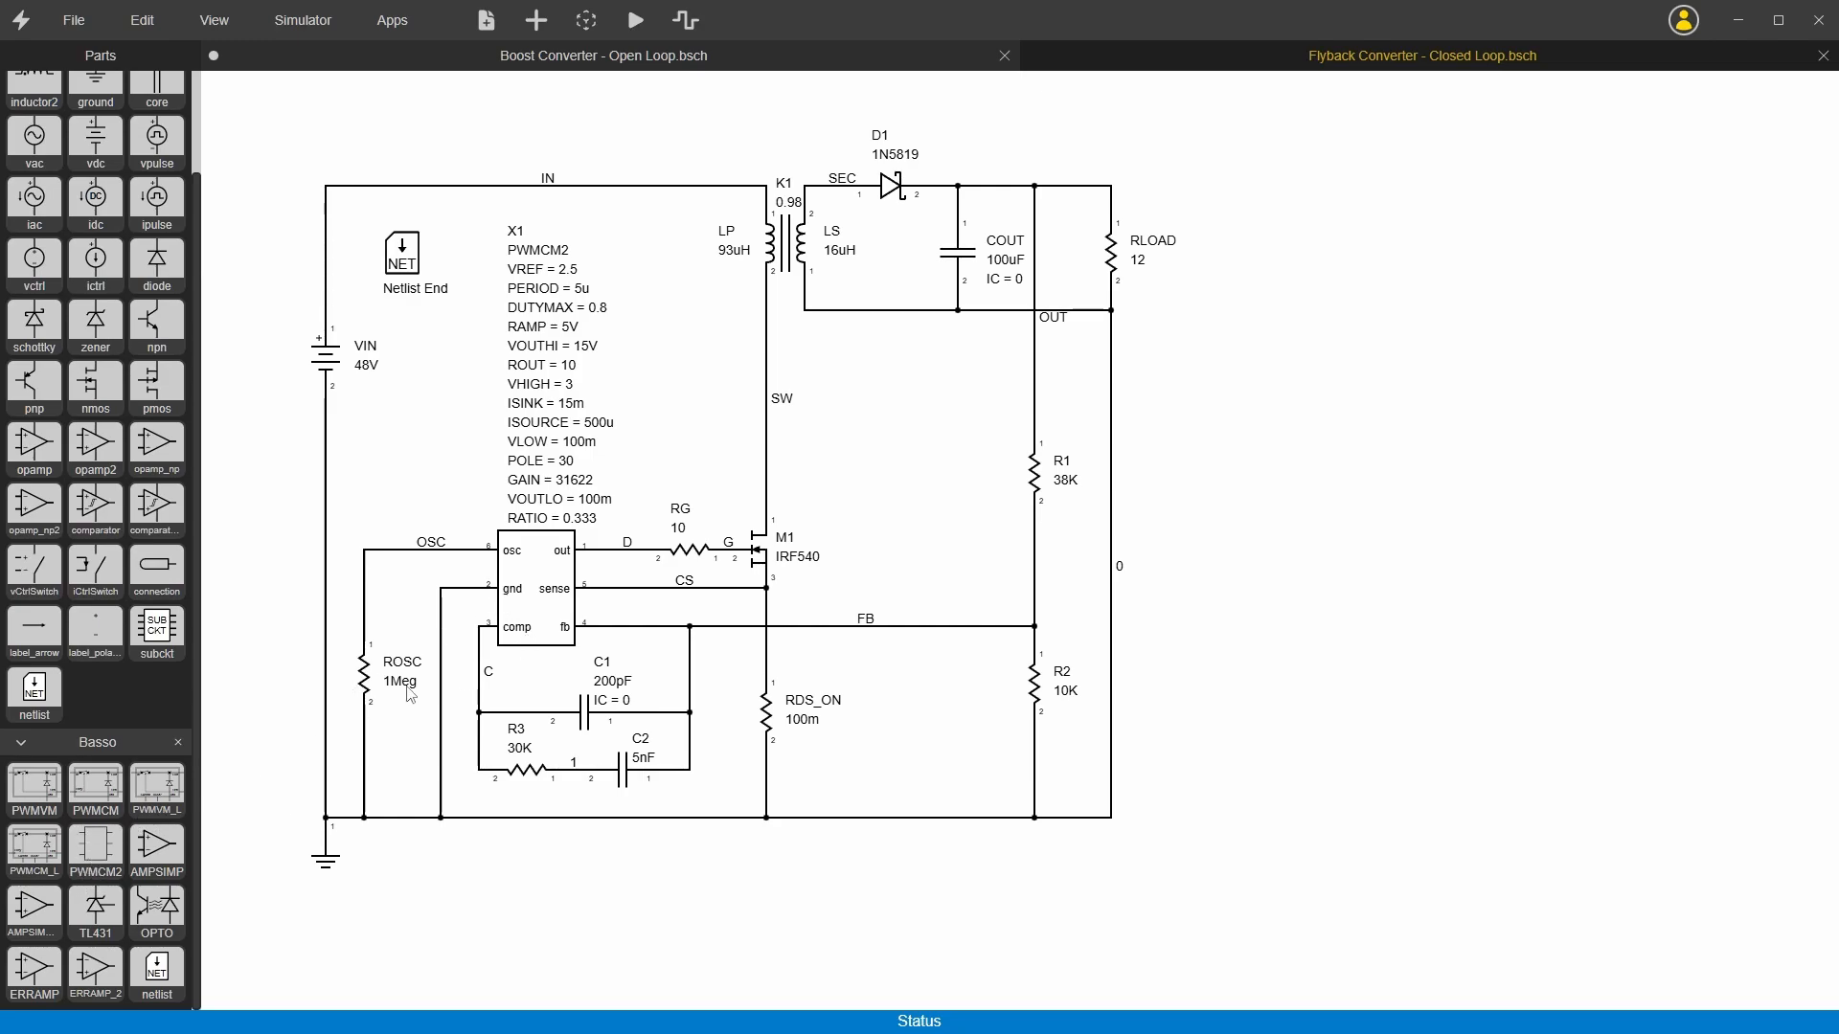
# Step: Select the PWMCM2 controller X1 in the flyback schematic and display its part settings
pyautogui.click(525, 614)
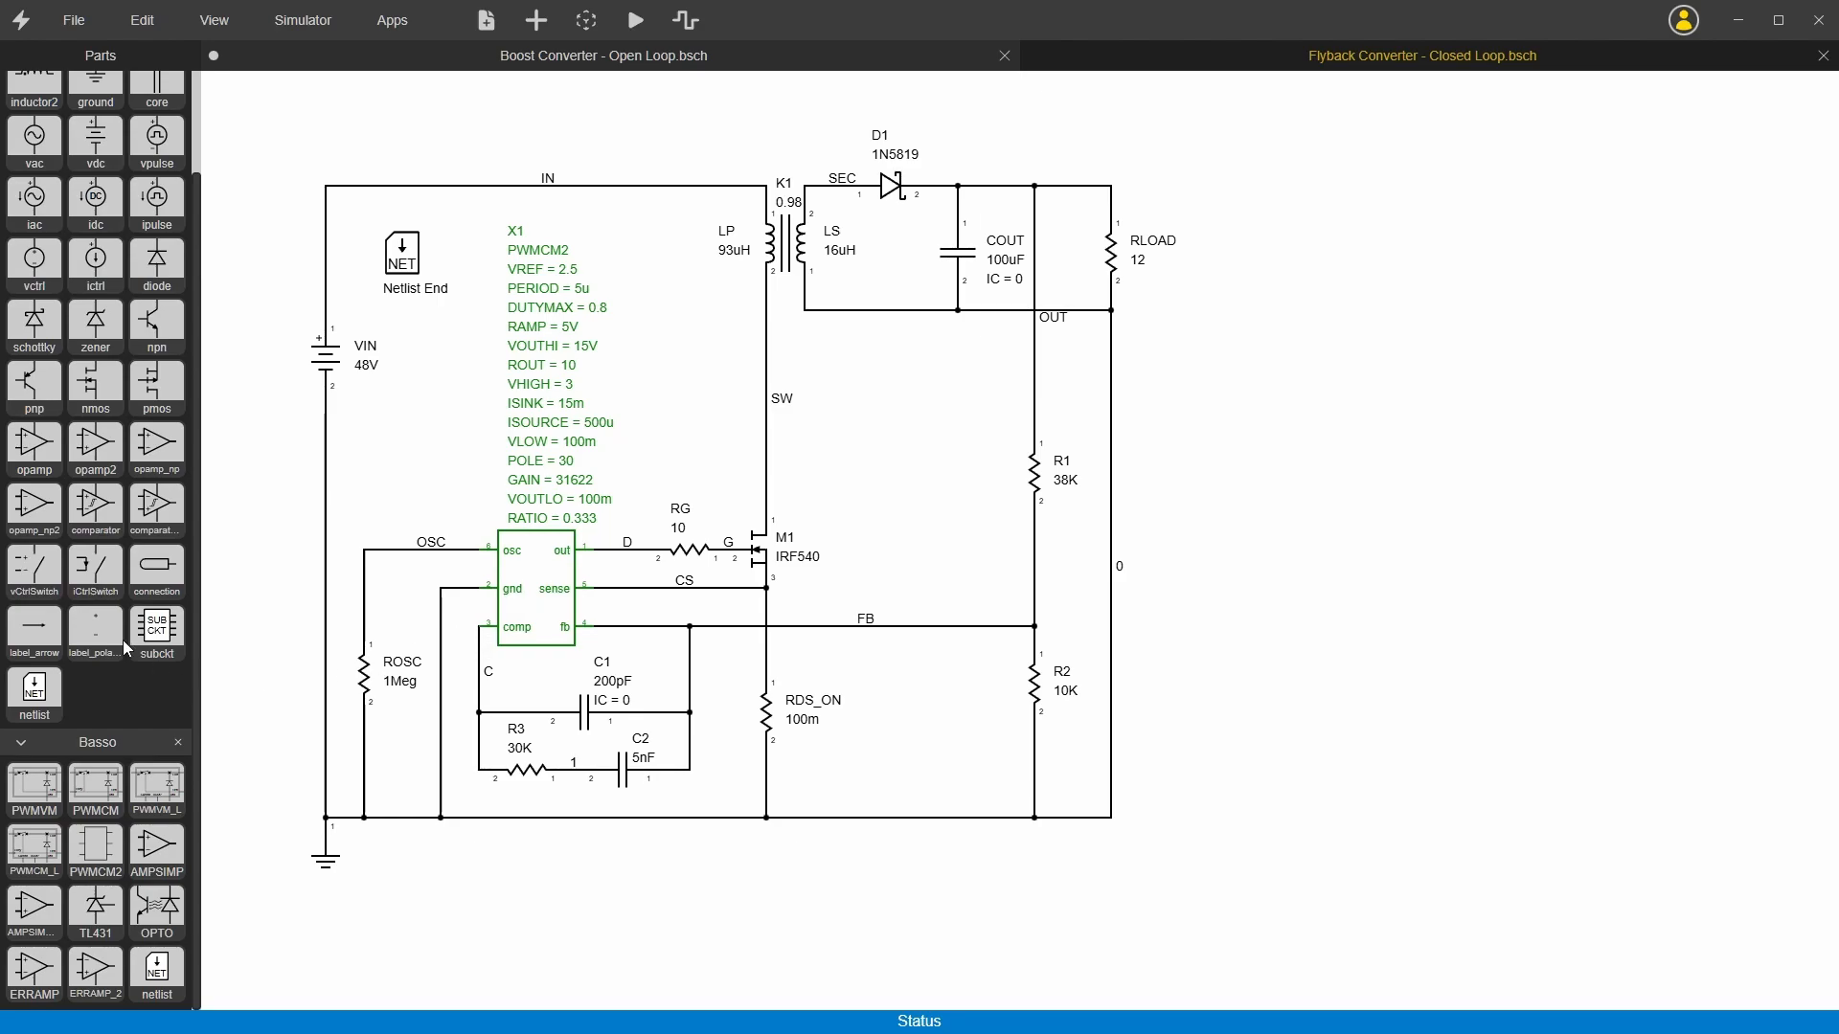
pyautogui.click(483, 517)
pyautogui.moveTo(489, 552)
pyautogui.mouseDown()
pyautogui.moveTo(491, 570)
pyautogui.moveTo(490, 552)
pyautogui.mouseUp()
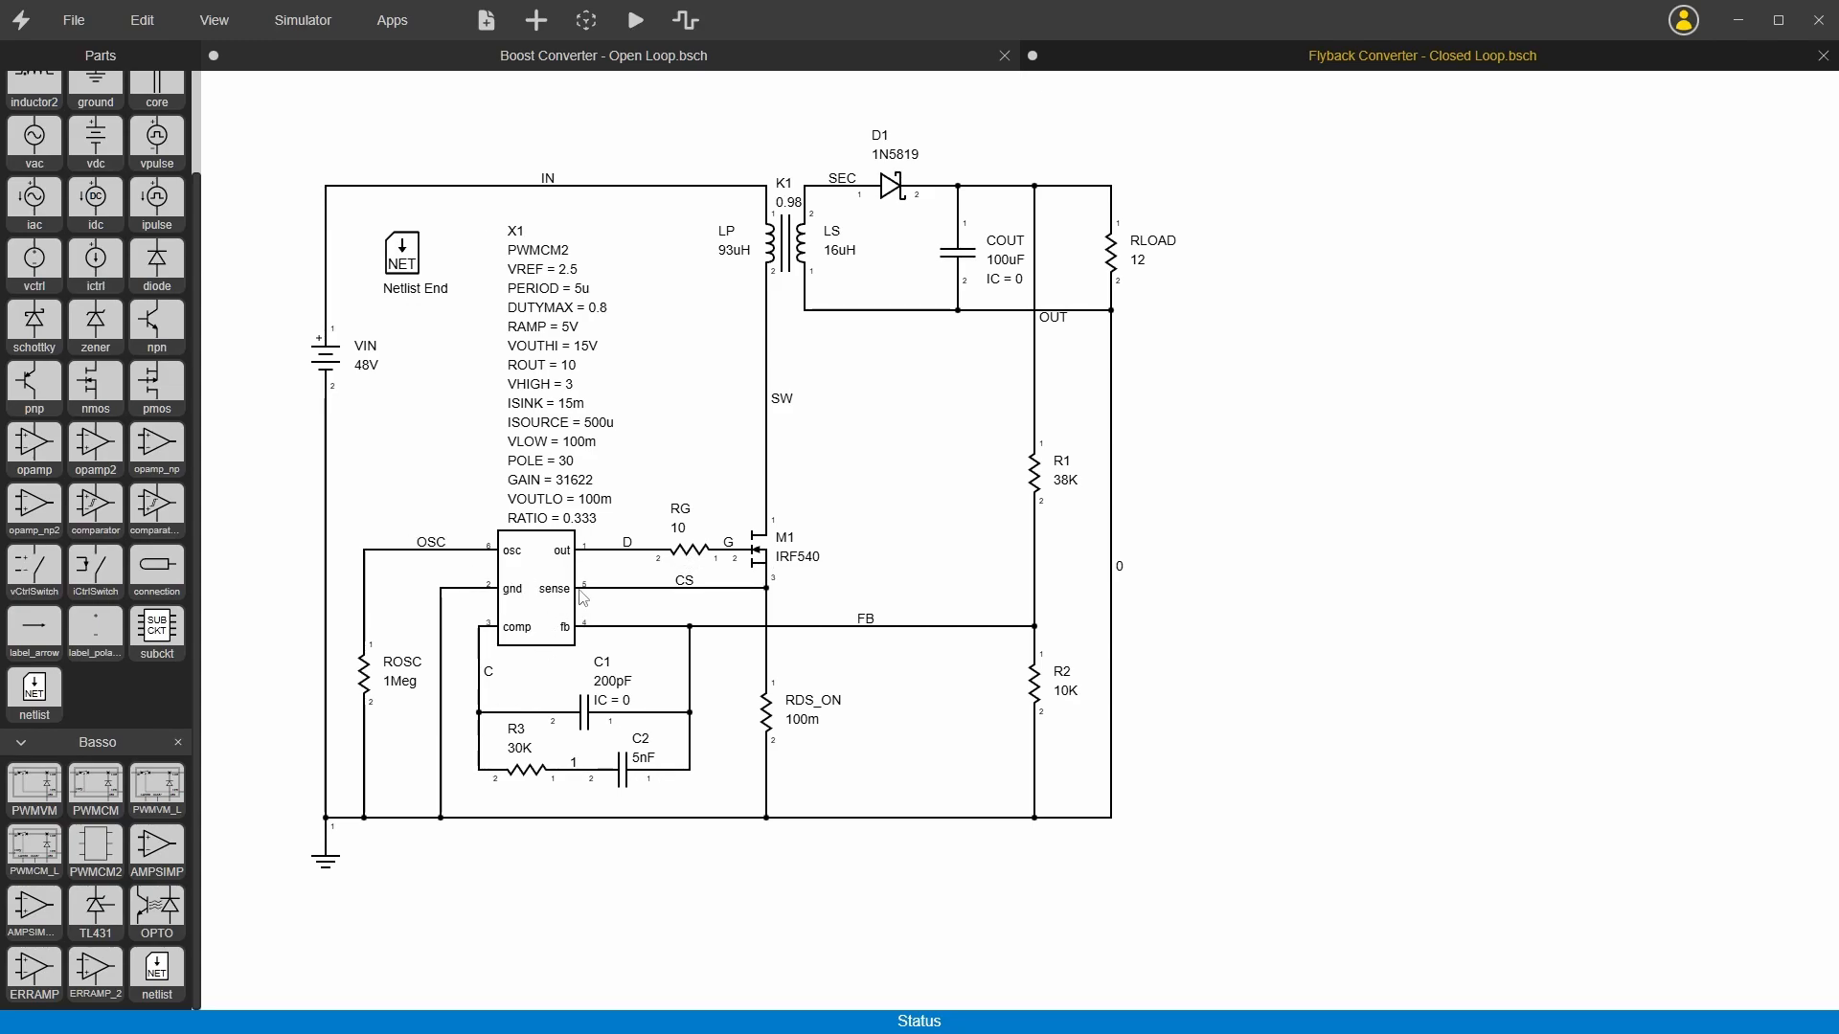
pyautogui.rightClick(515, 570)
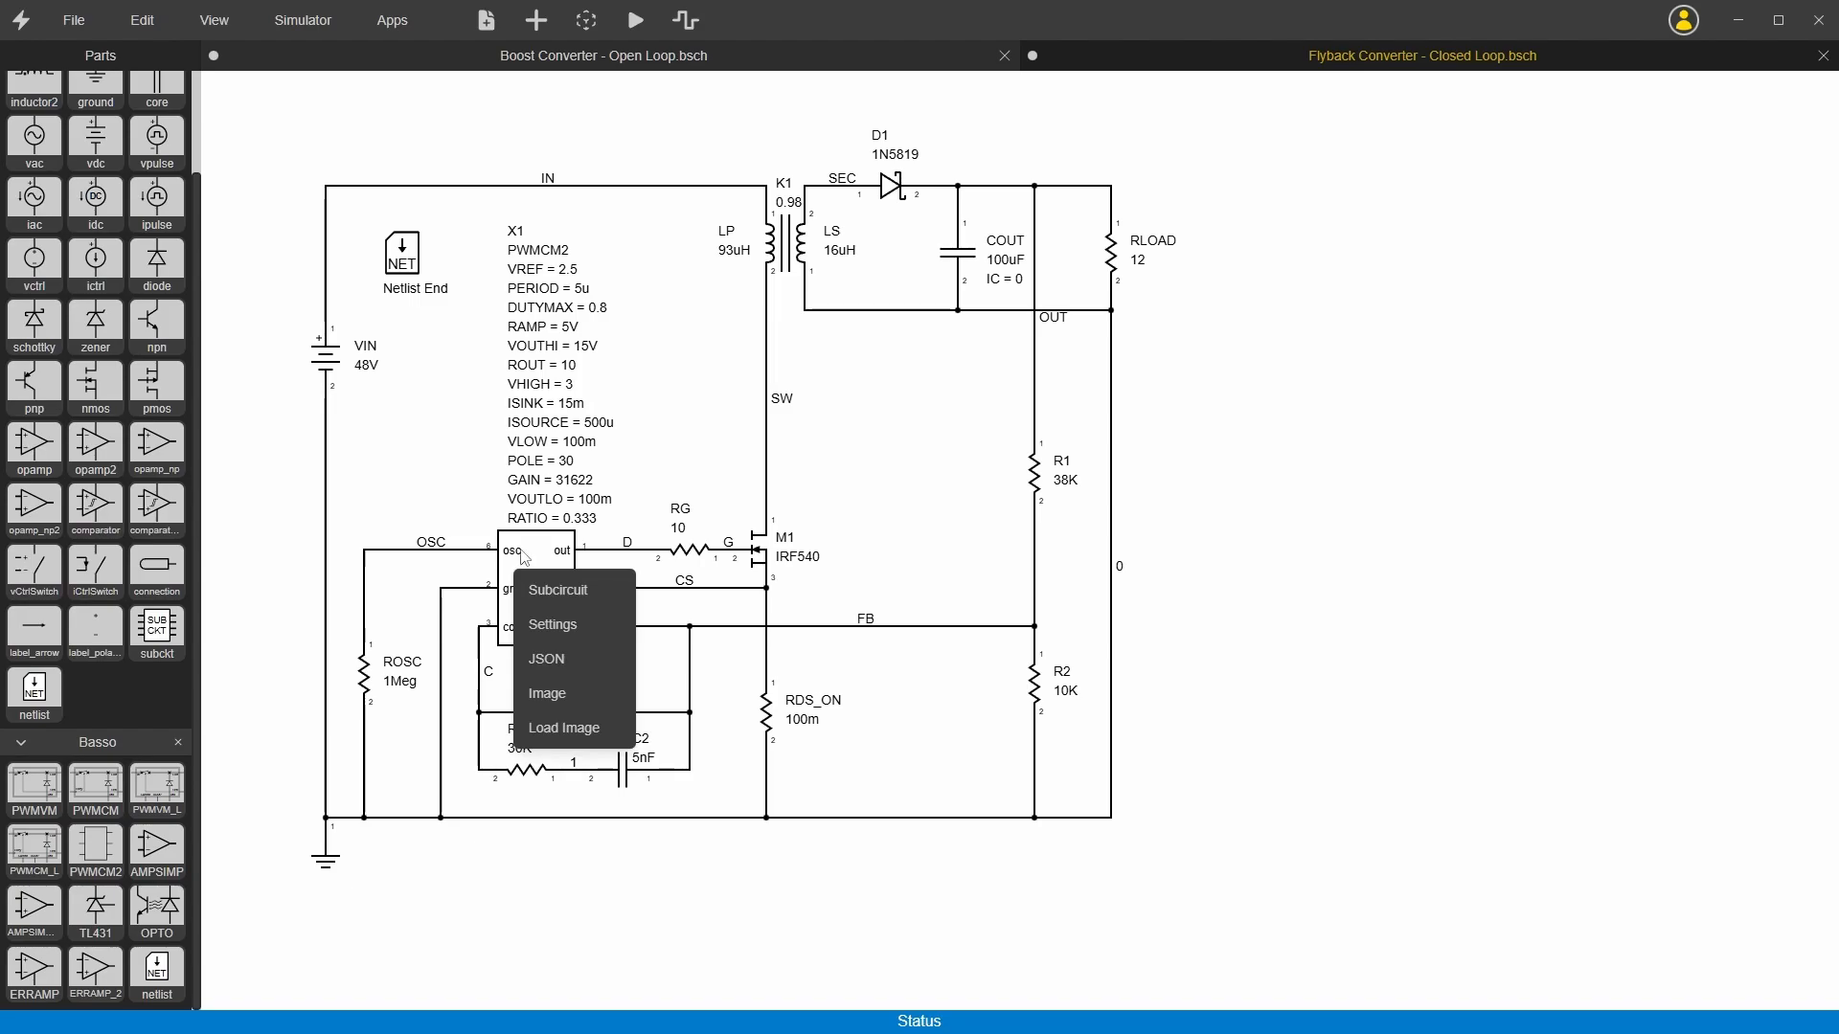
pyautogui.click(551, 626)
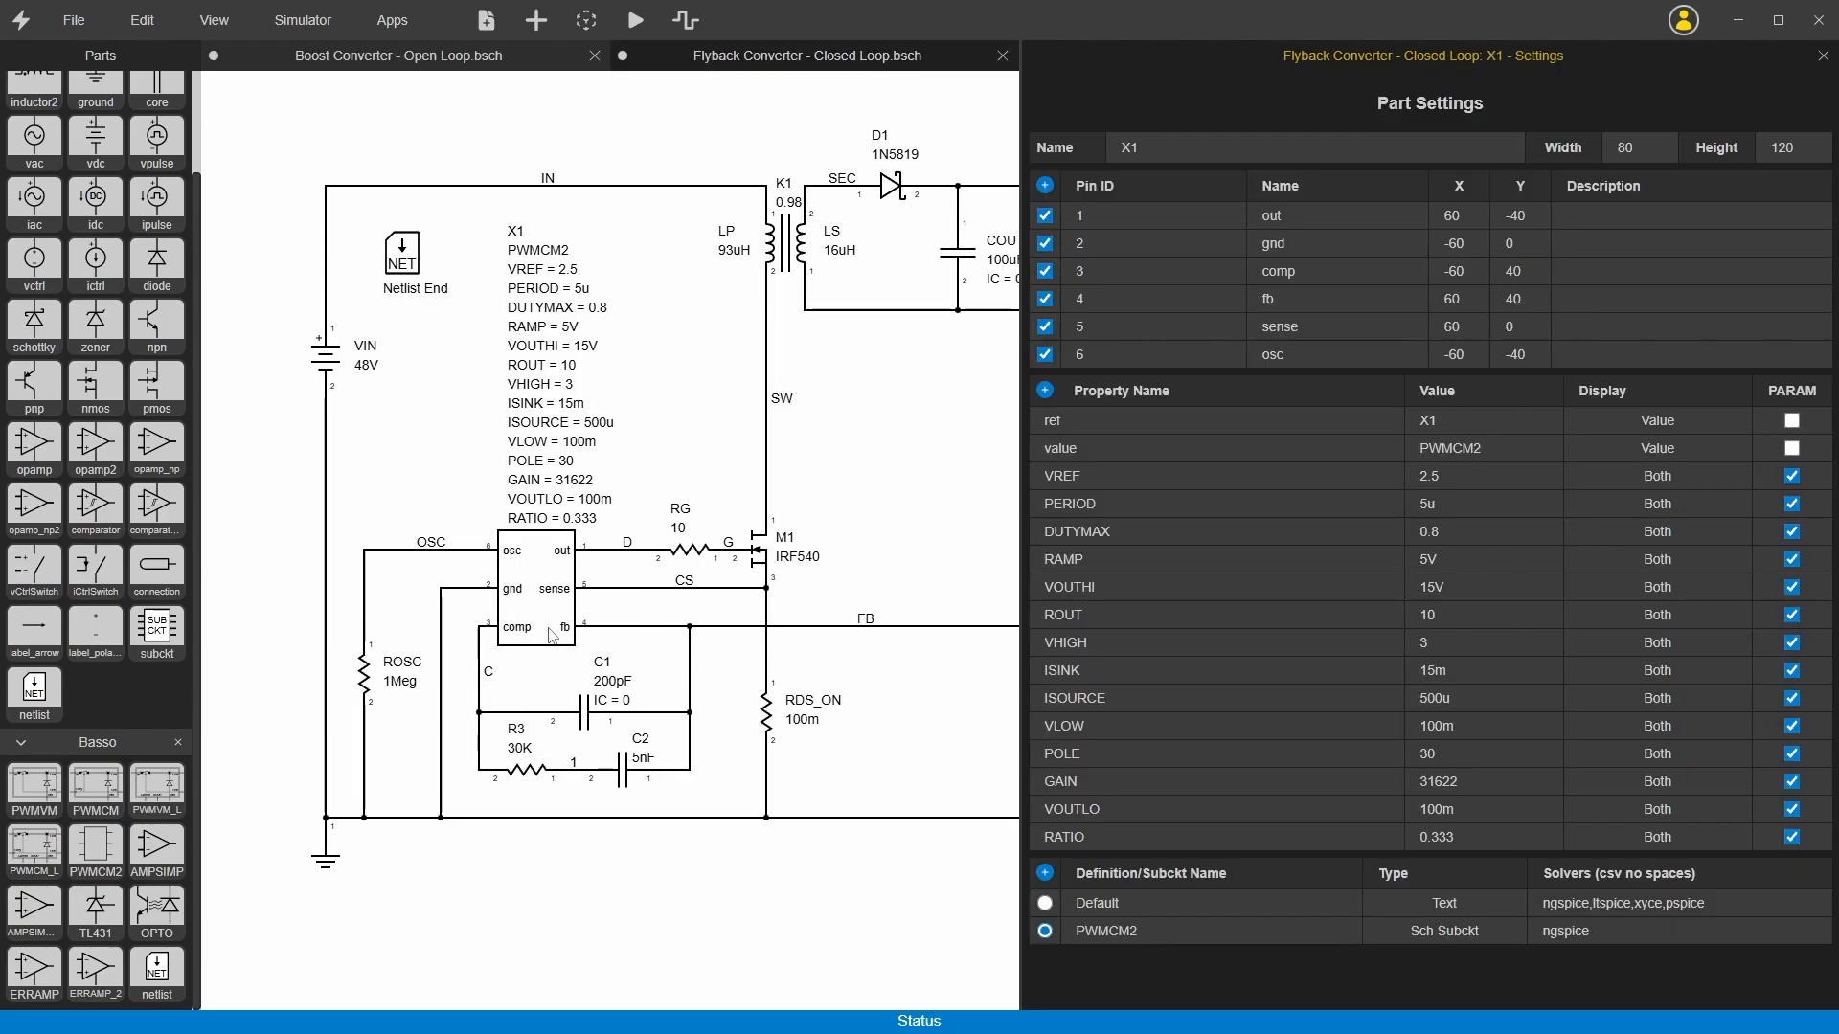
# Step: Add two pins to X1 and move pin 8 on the symbol to Y -20
pyautogui.click(1045, 185)
pyautogui.click(1044, 186)
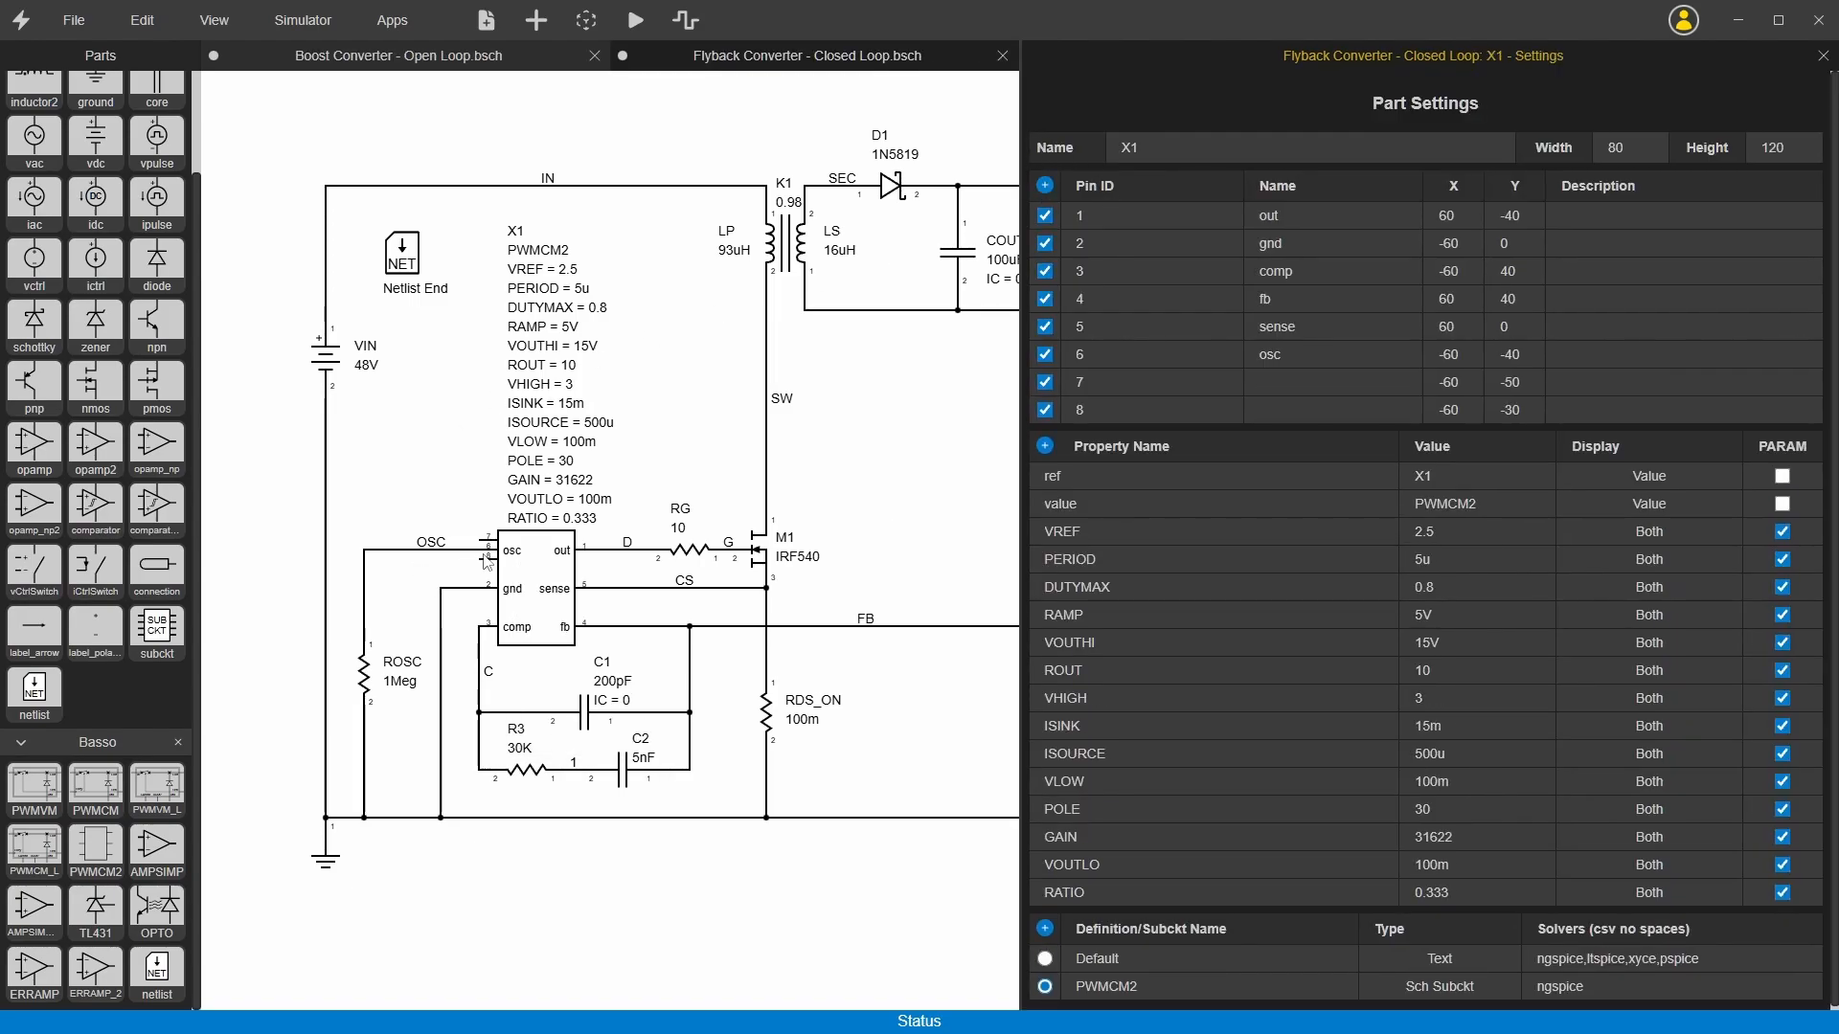
pyautogui.moveTo(486, 559); pyautogui.dragTo(485, 570)
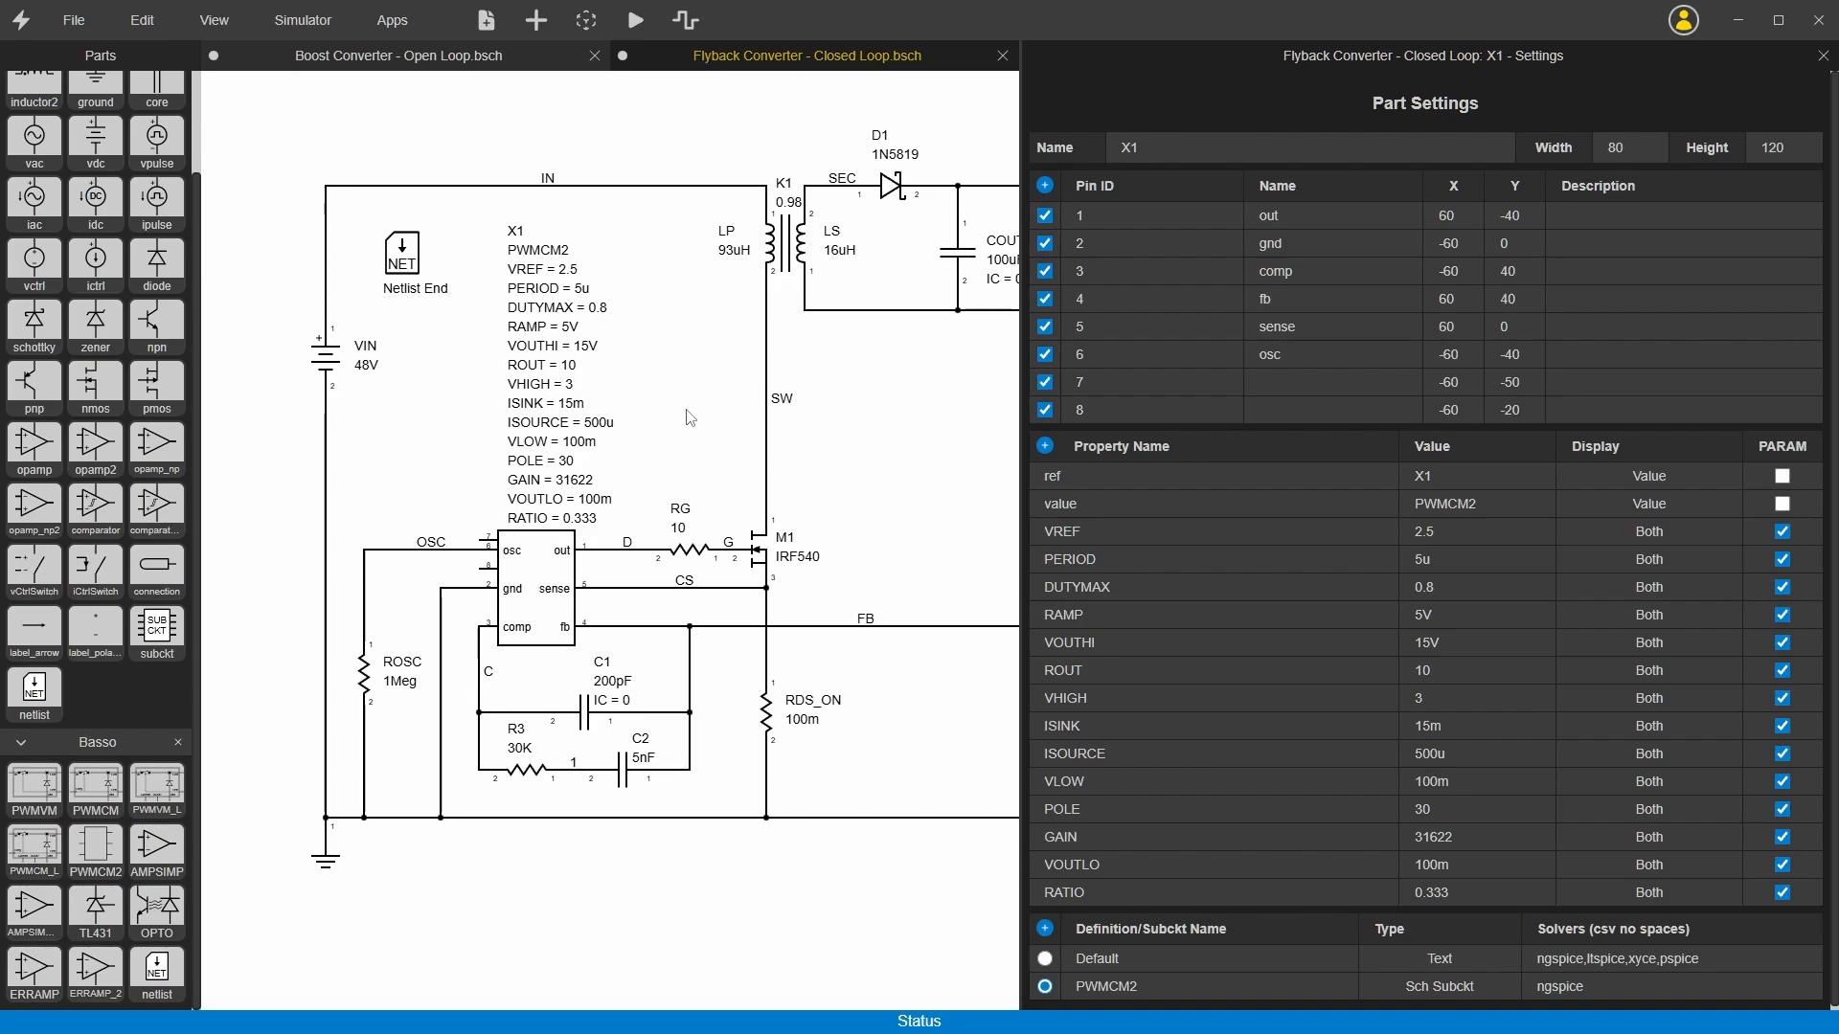
# Step: Undo the move of pin 8 and the addition of both new pins on X1
pyautogui.hotkey('ctrl', 'z')
pyautogui.hotkey('ctrl', 'z')
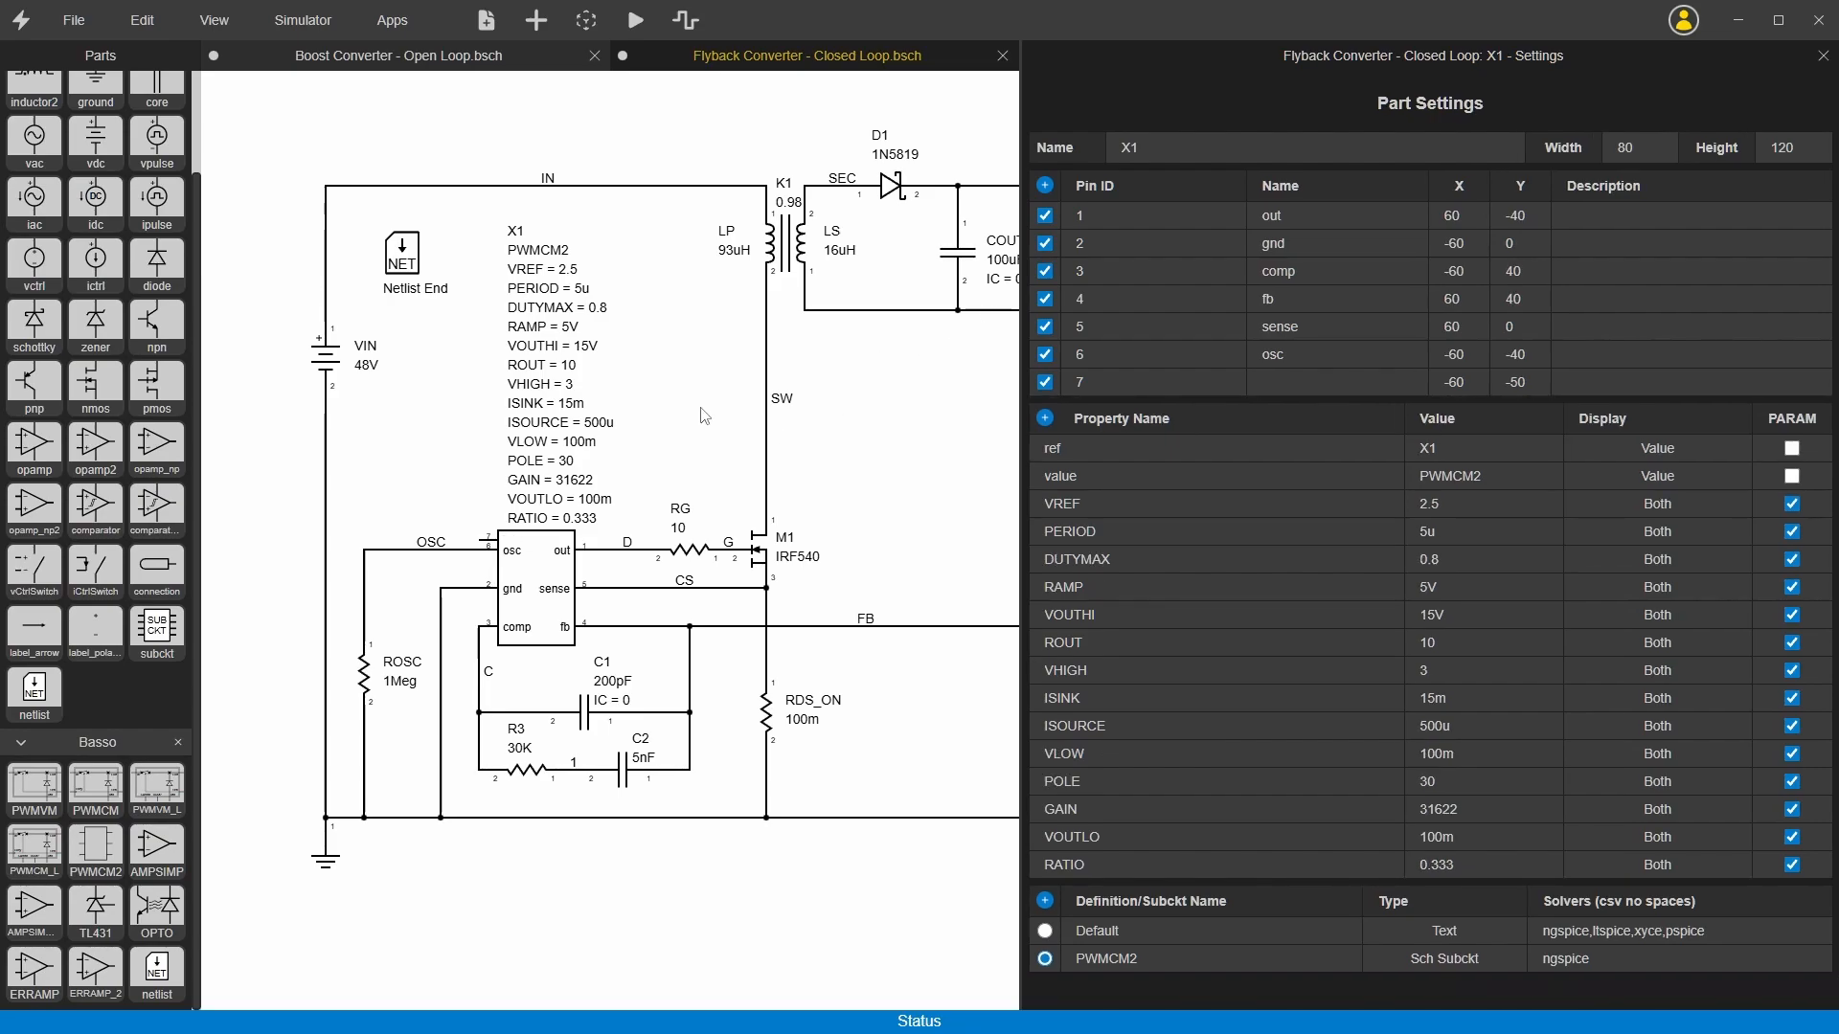
pyautogui.hotkey('ctrl', 'z')
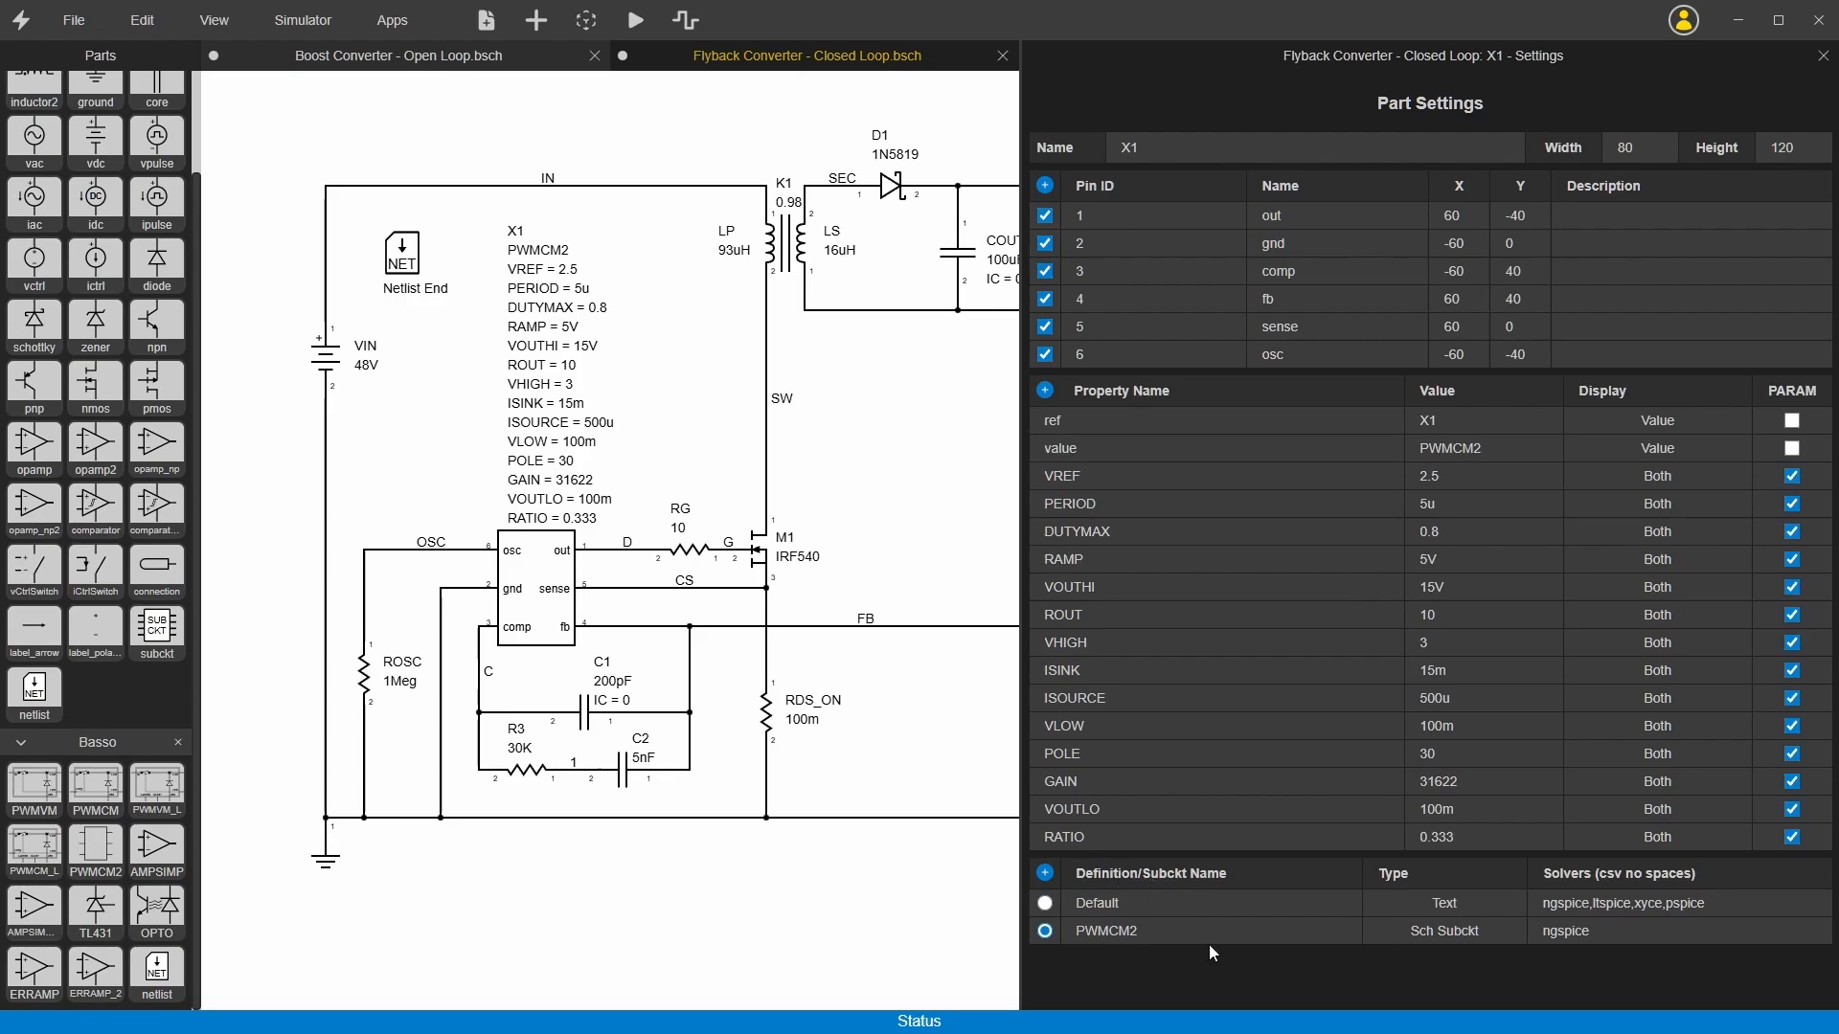
# Step: Review the type choices for X1's PWMCM2 definition and keep Sch Subckt selected
pyautogui.click(1456, 929)
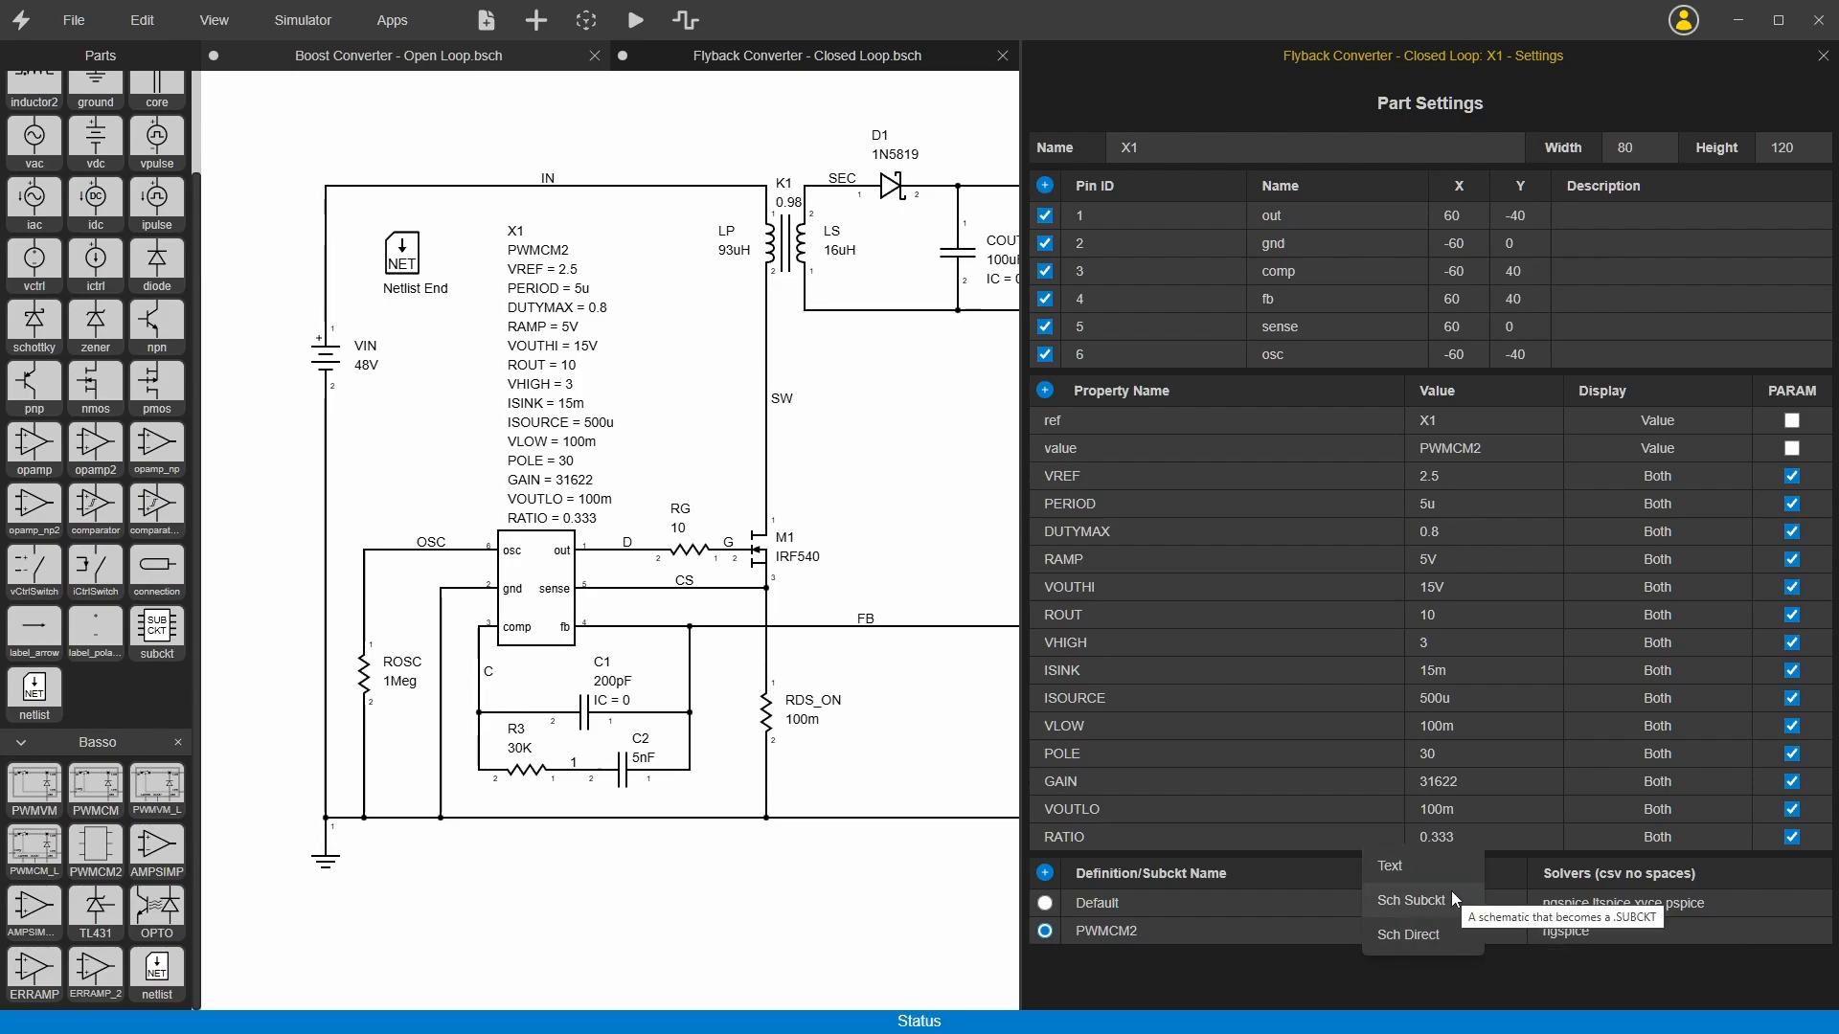
pyautogui.click(1451, 891)
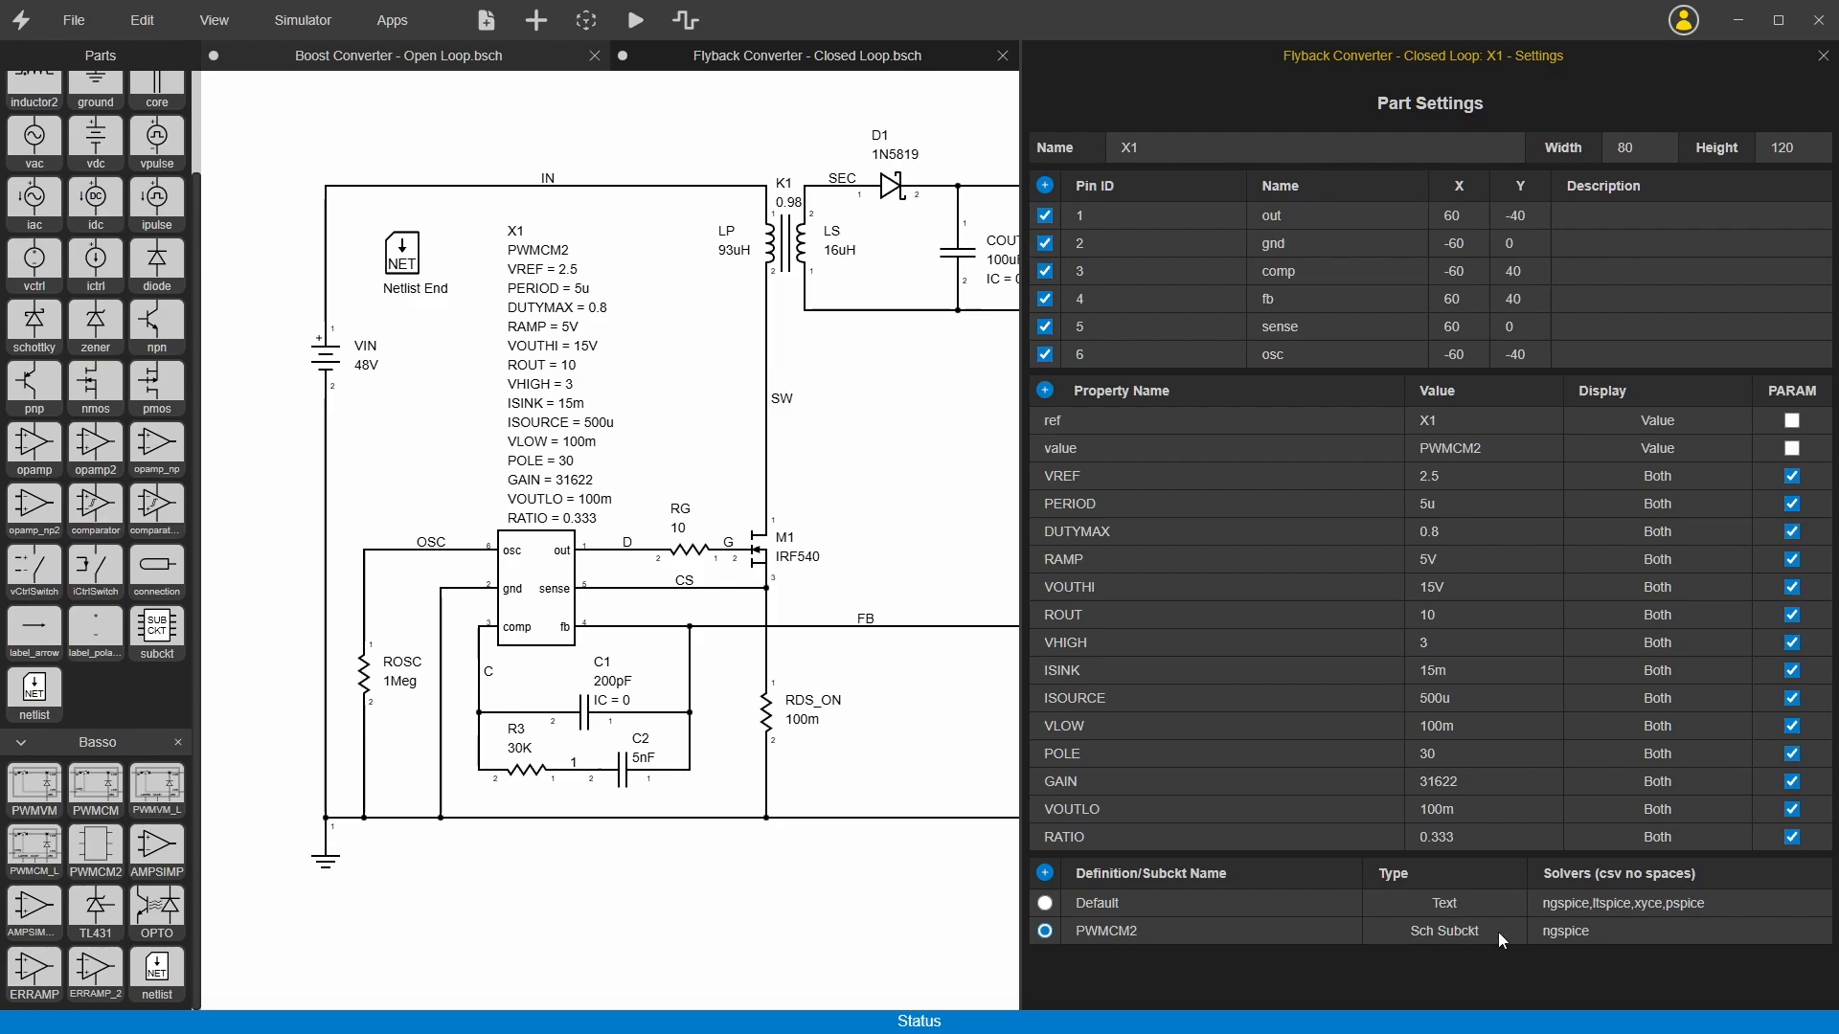
# Step: Generate the flyback schematic's netlist, inspect the PWMCM2 subcircuit definition in it, and close the netlist and X1 settings
pyautogui.click(472, 132)
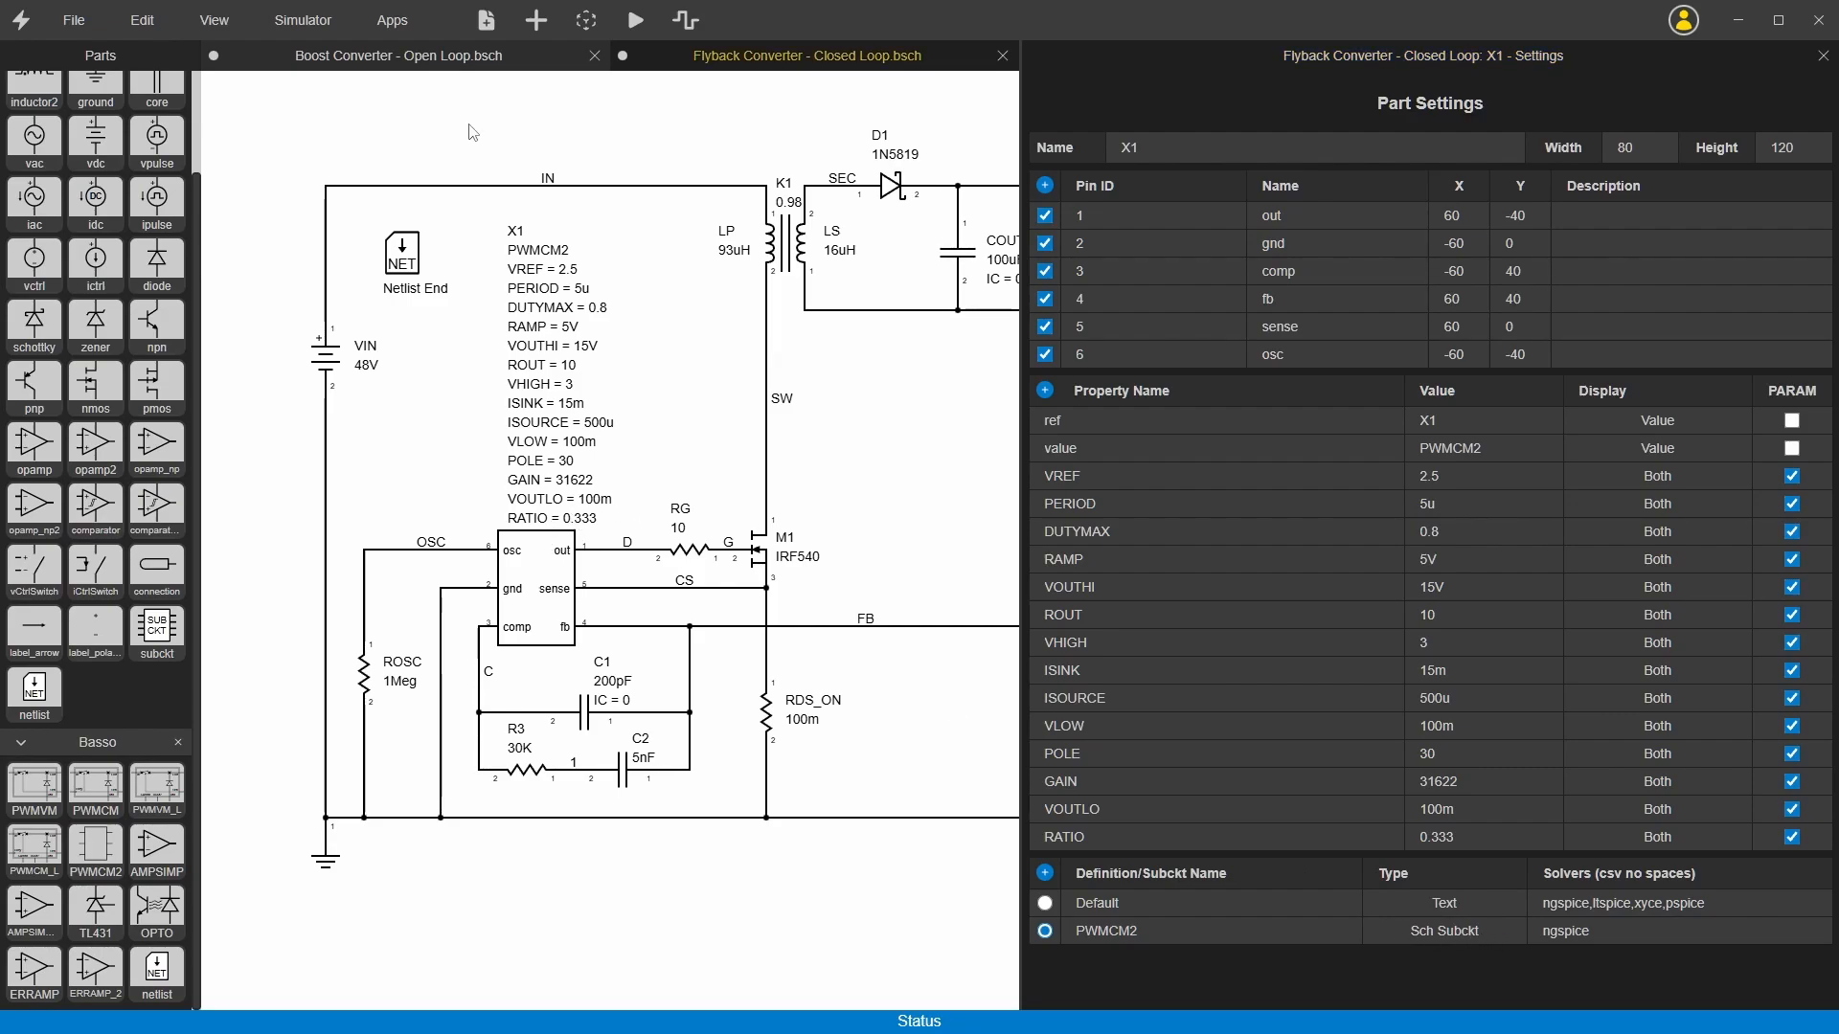
pyautogui.rightClick(472, 131)
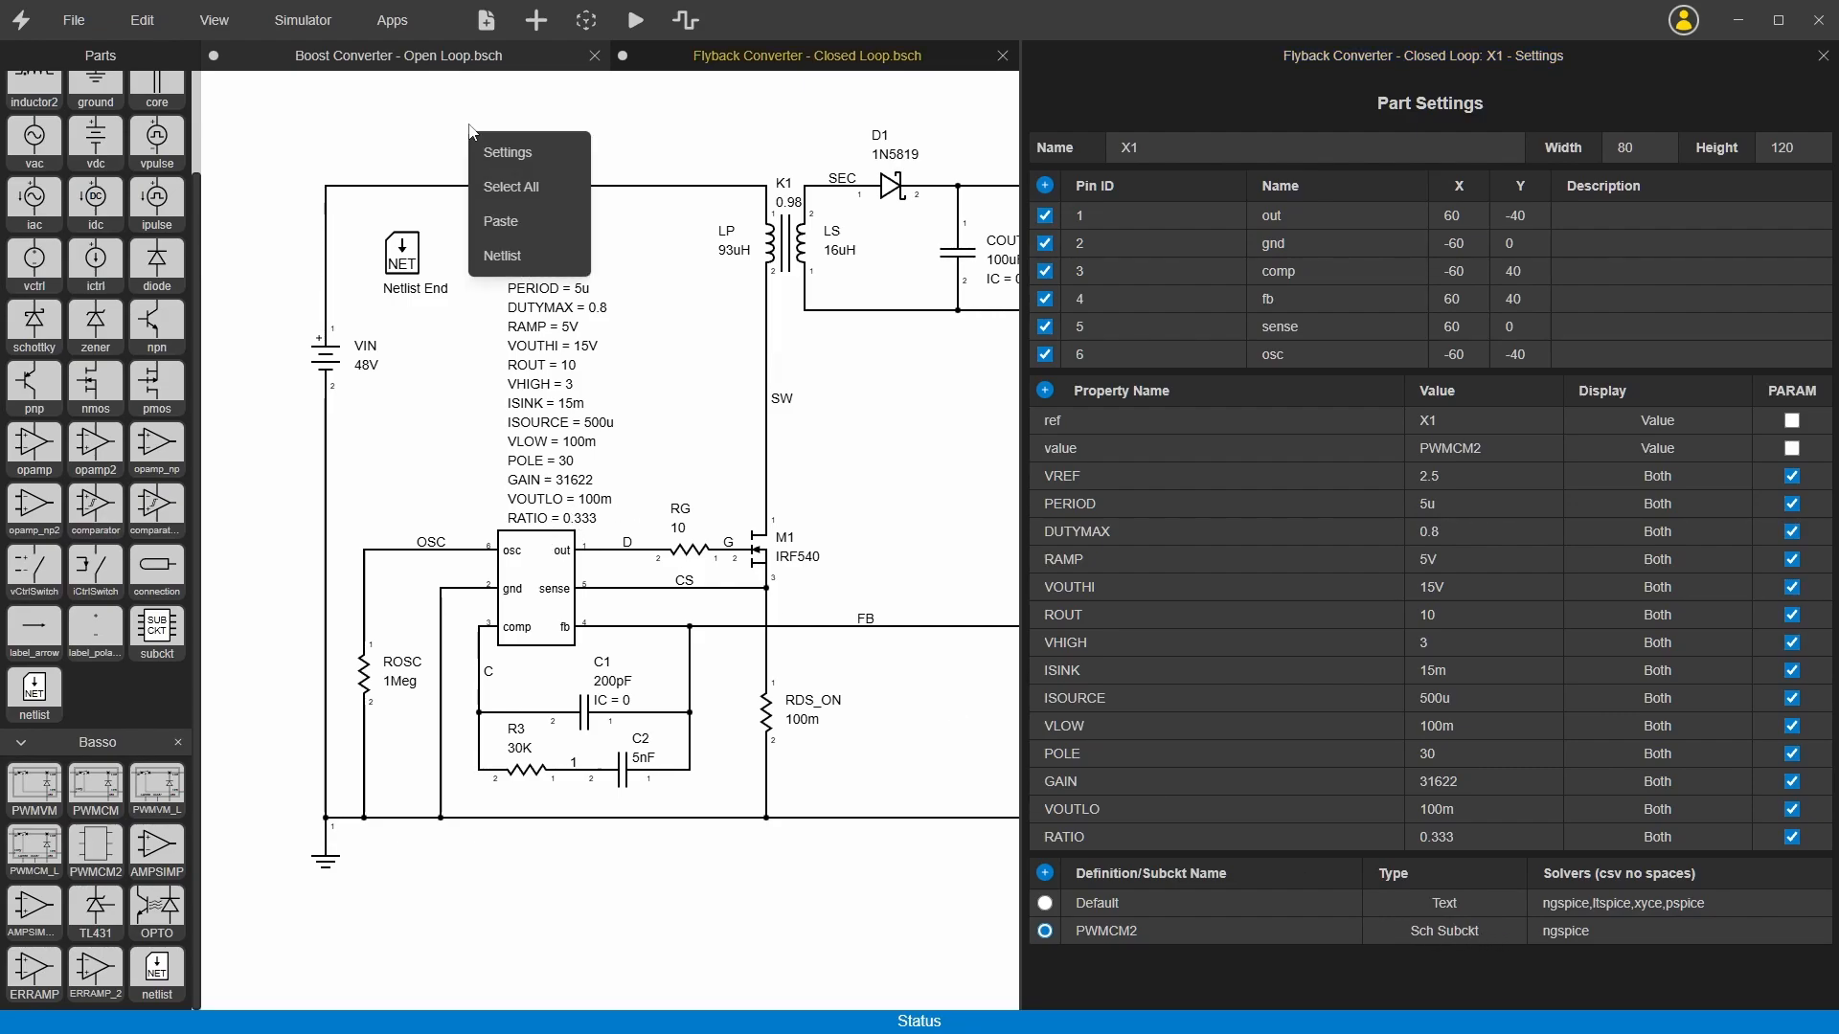
pyautogui.click(526, 255)
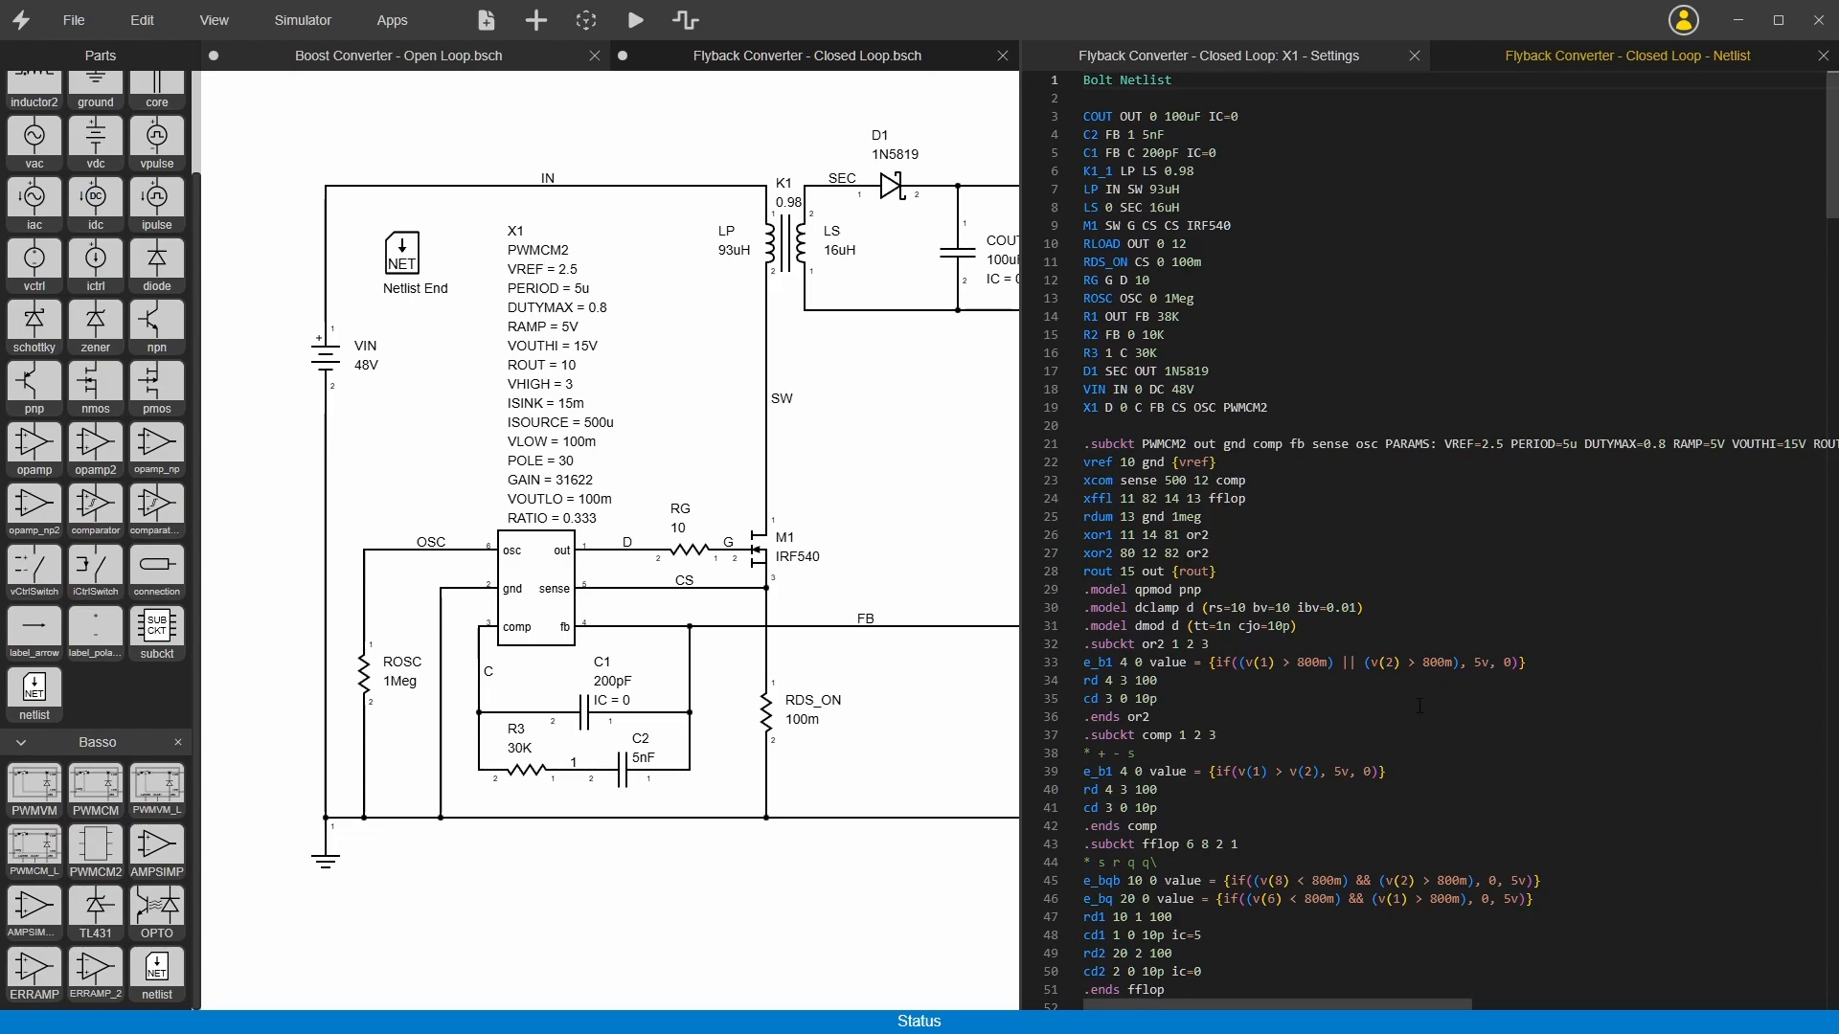
pyautogui.doubleClick(1163, 444)
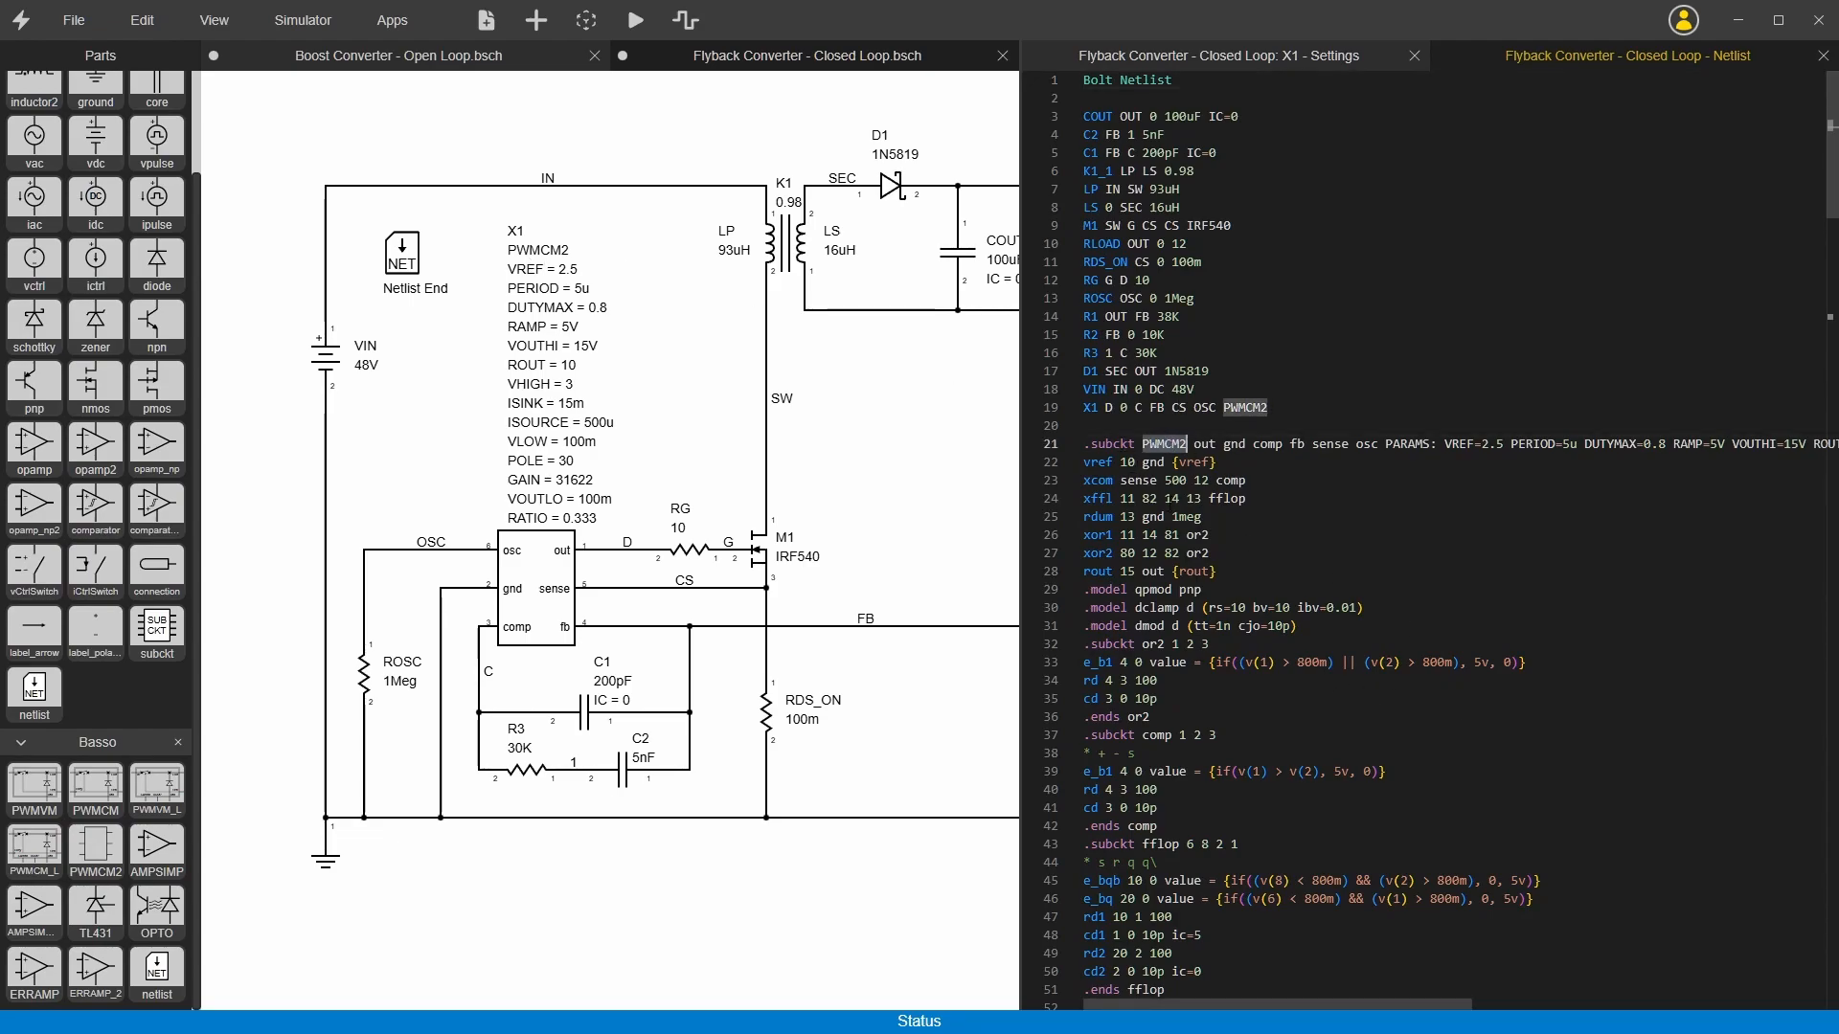
pyautogui.scroll(-3, 1204, 626)
pyautogui.click(1823, 55)
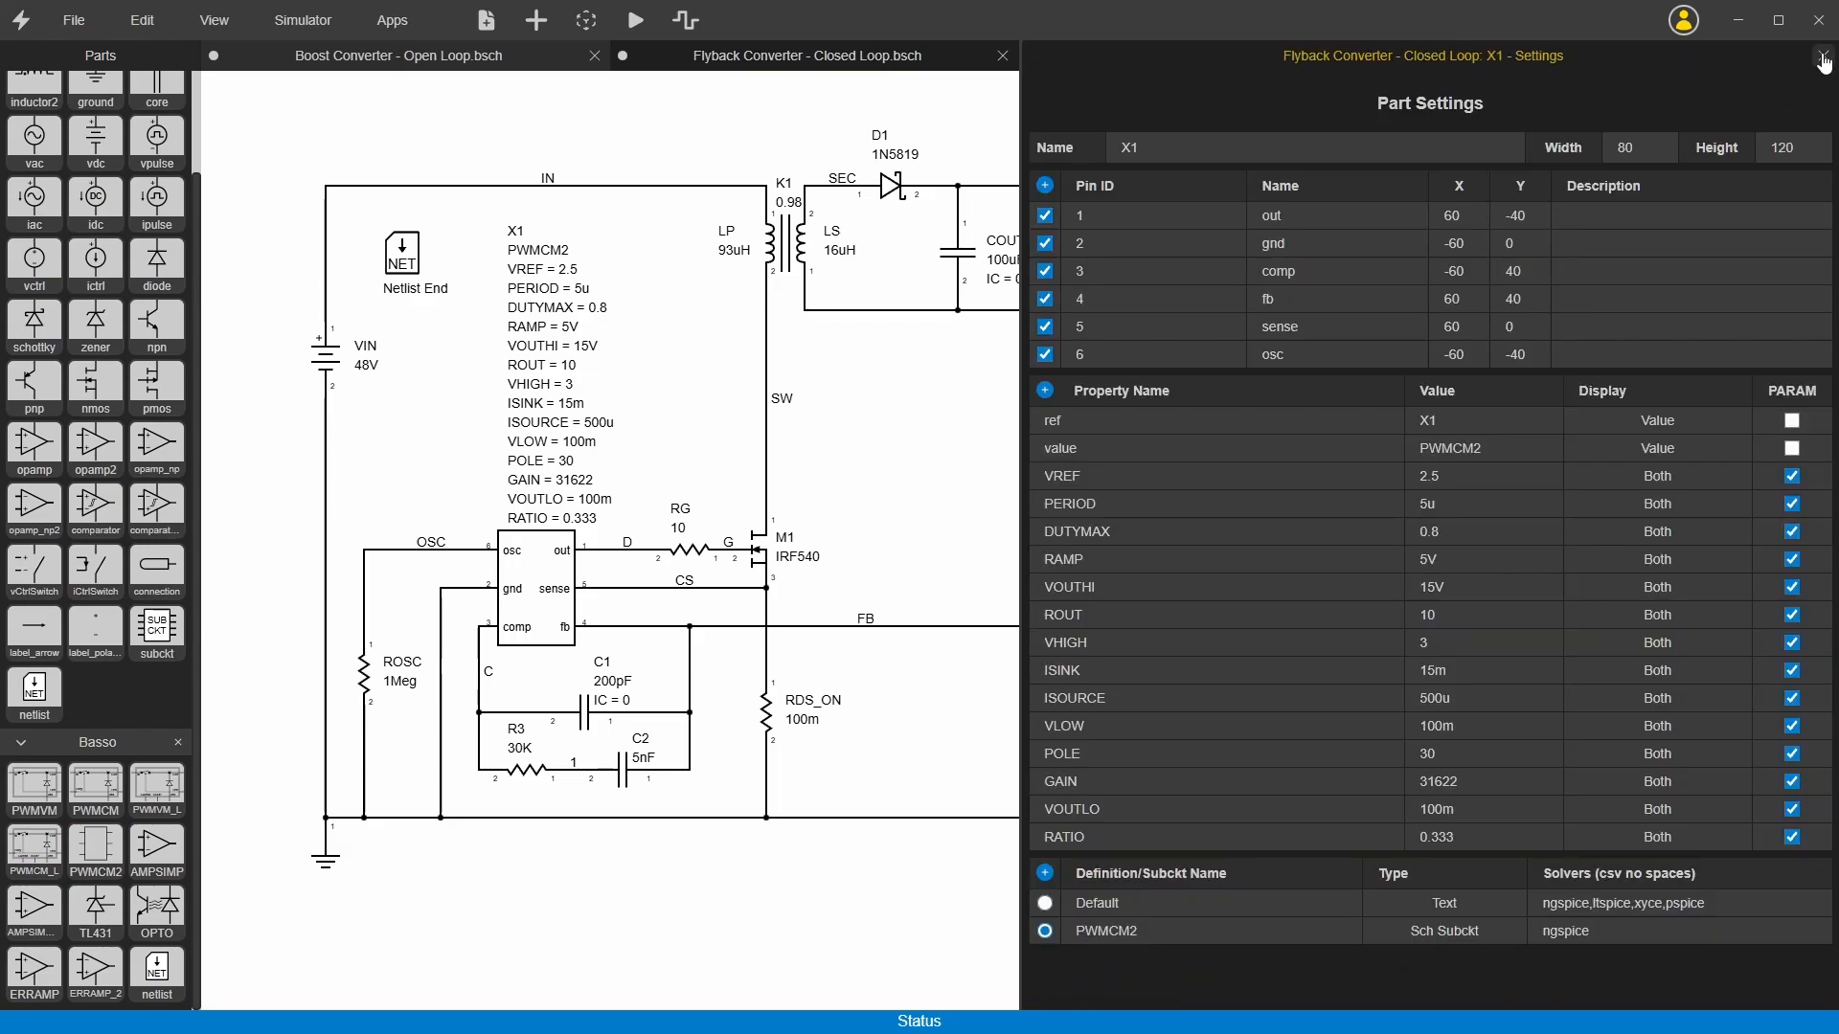
pyautogui.click(1822, 56)
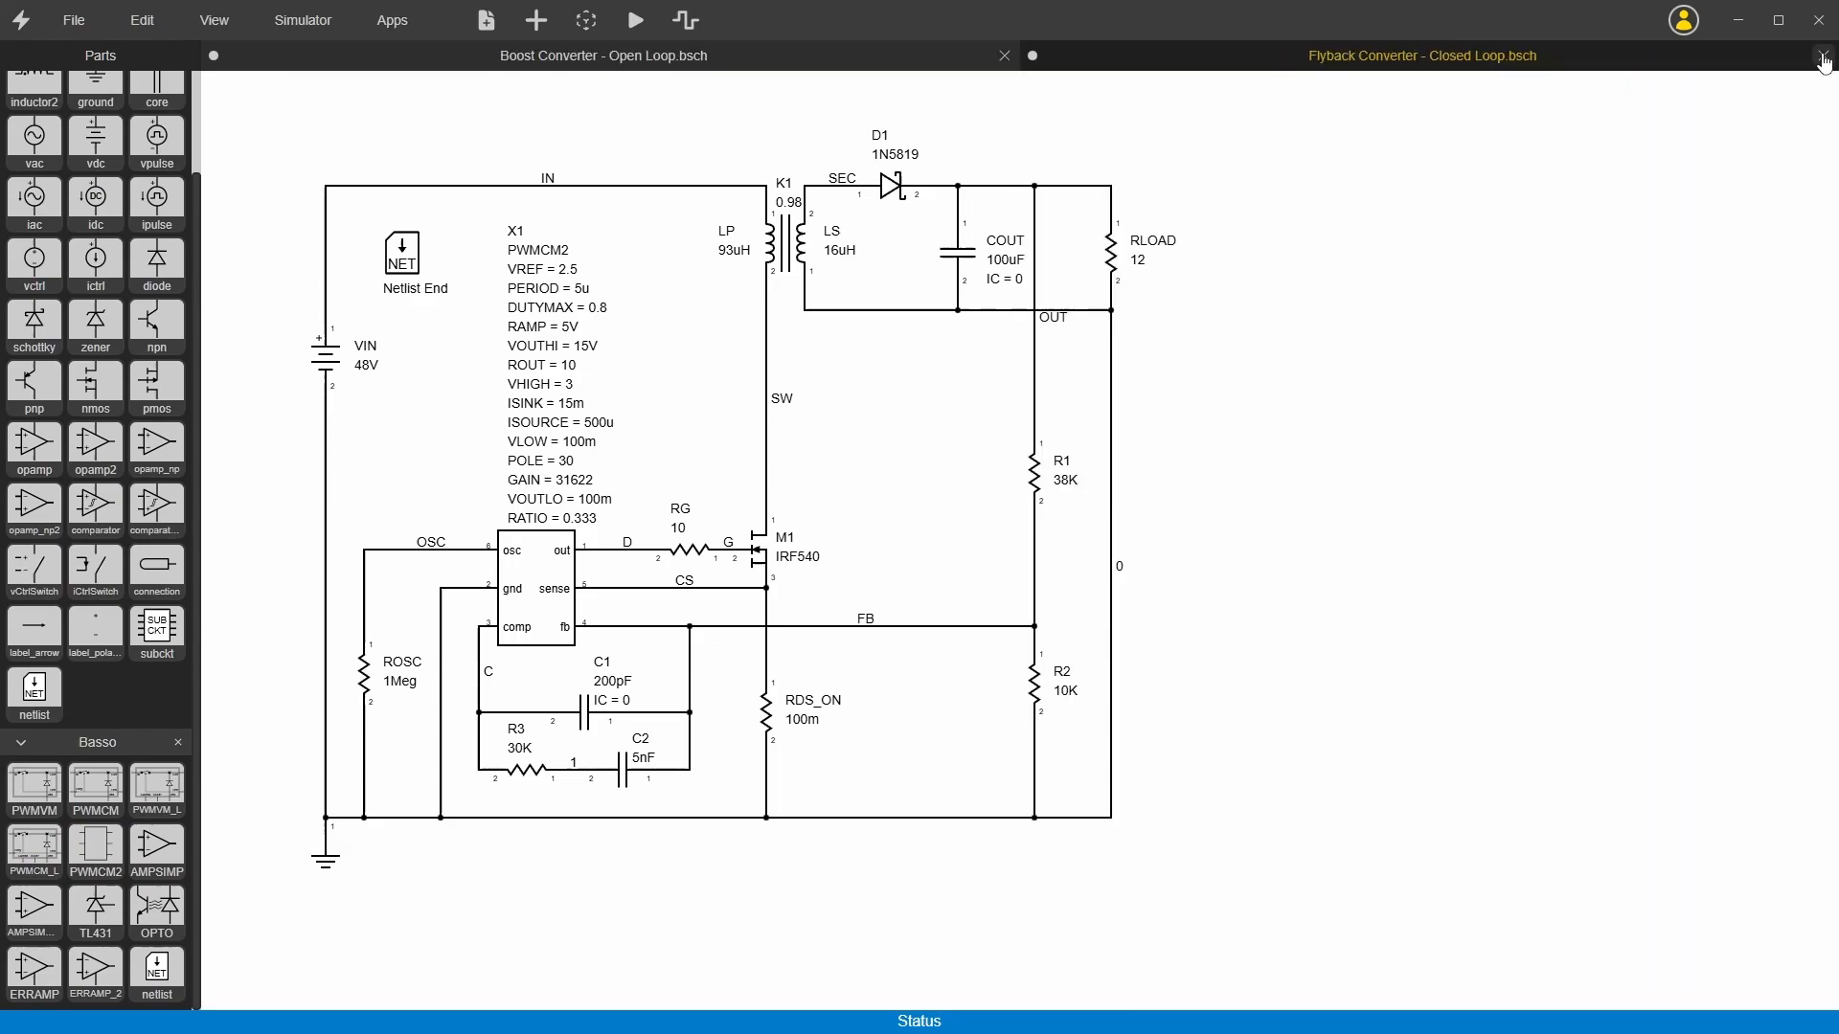
# Step: Open X1's PWMCM2 subcircuit schematic, view the template of its xffl flip-flop part, and close the template
pyautogui.doubleClick(542, 568)
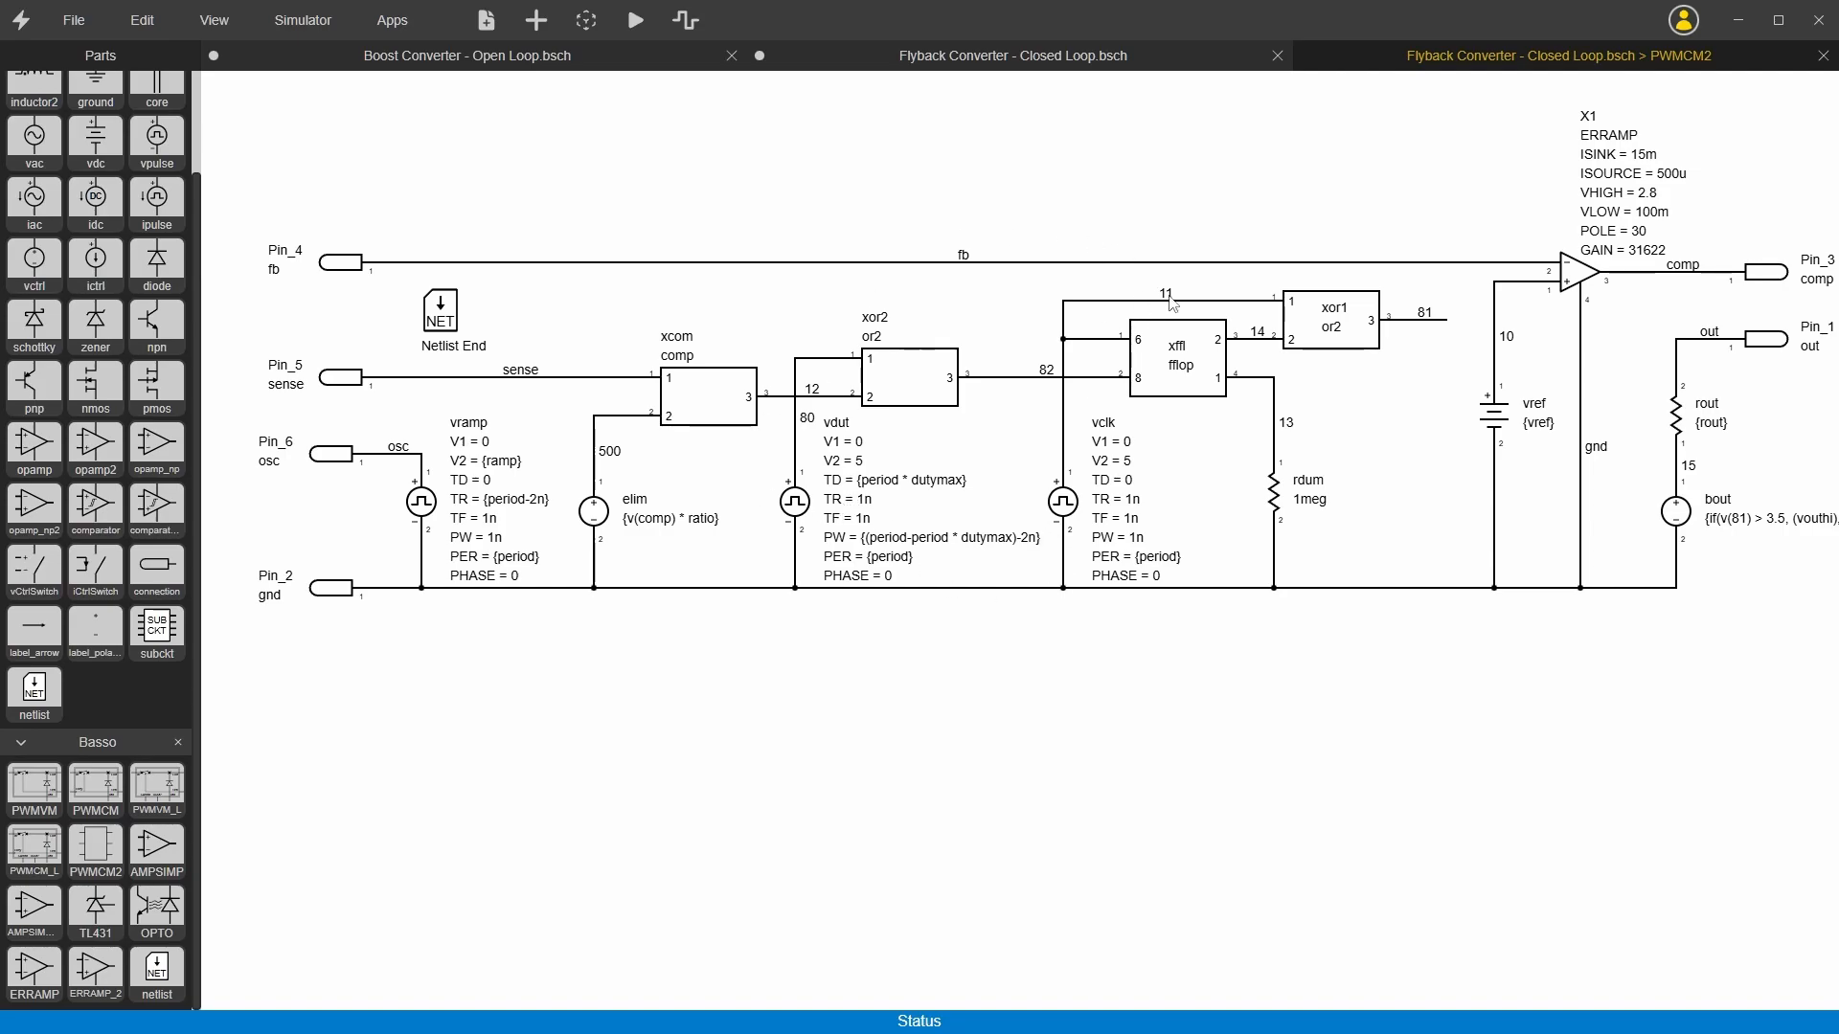
pyautogui.doubleClick(1206, 362)
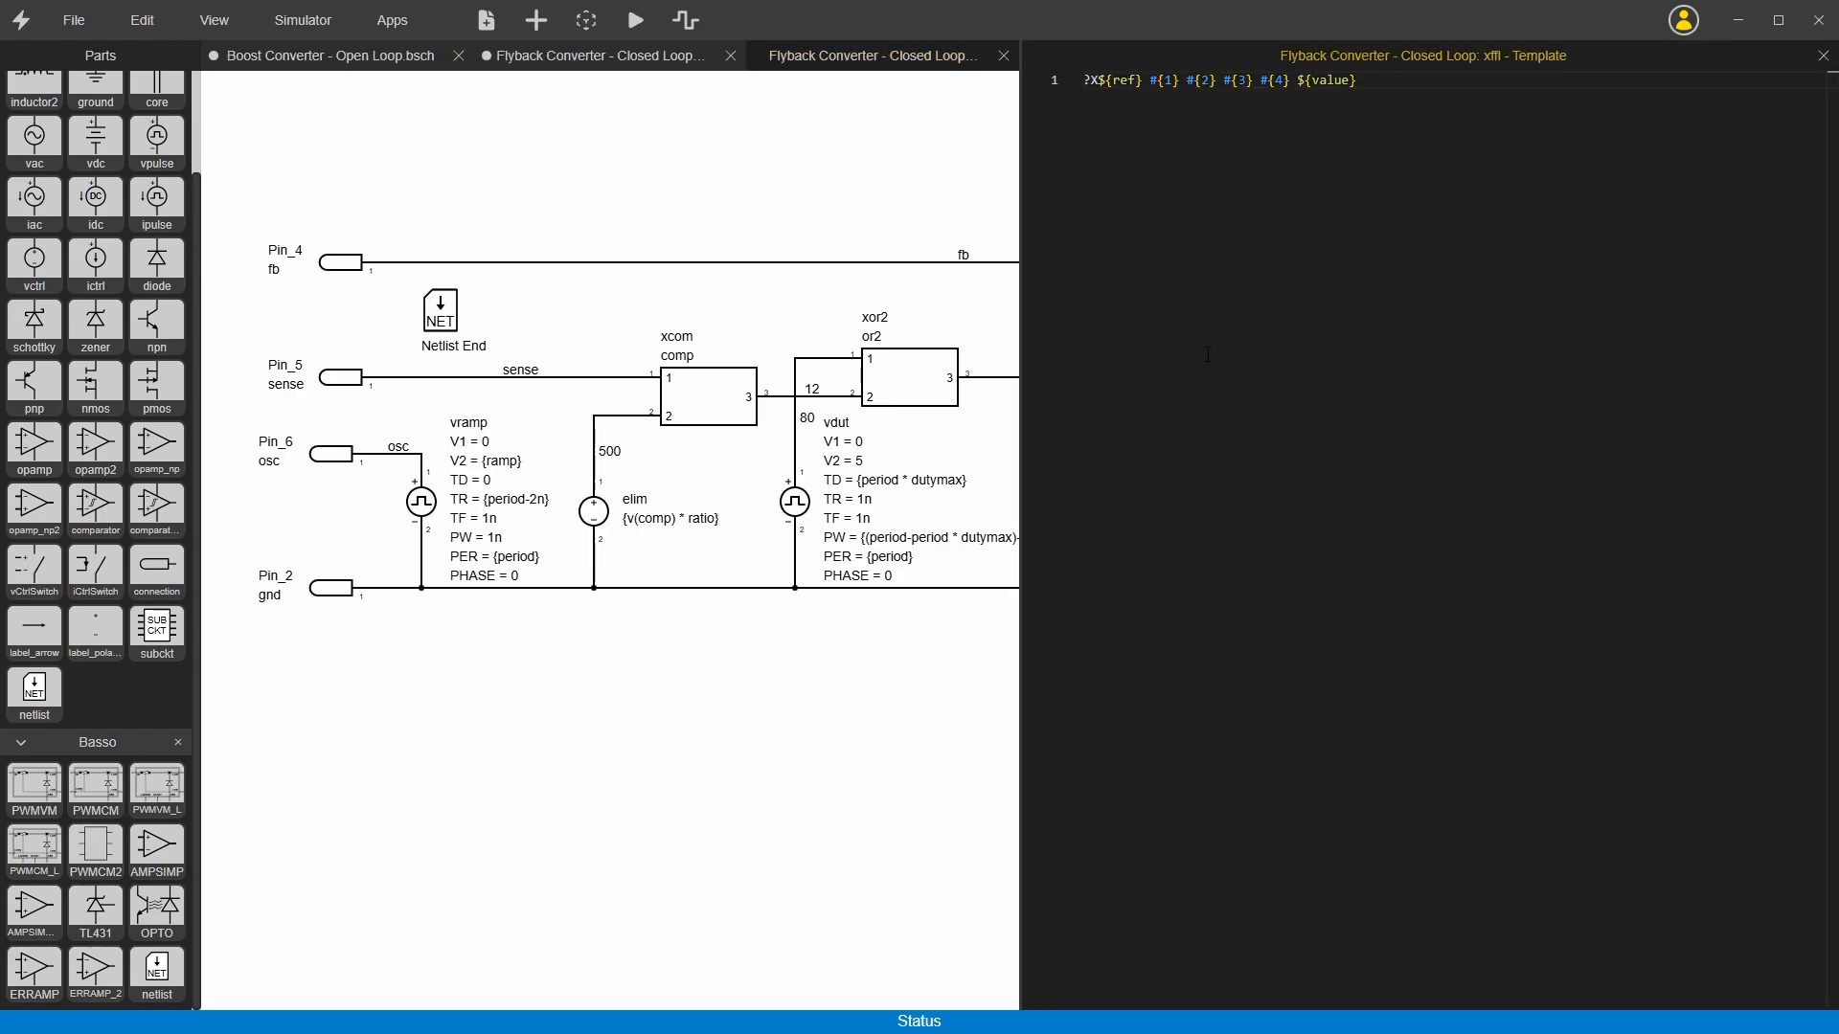
pyautogui.click(1823, 55)
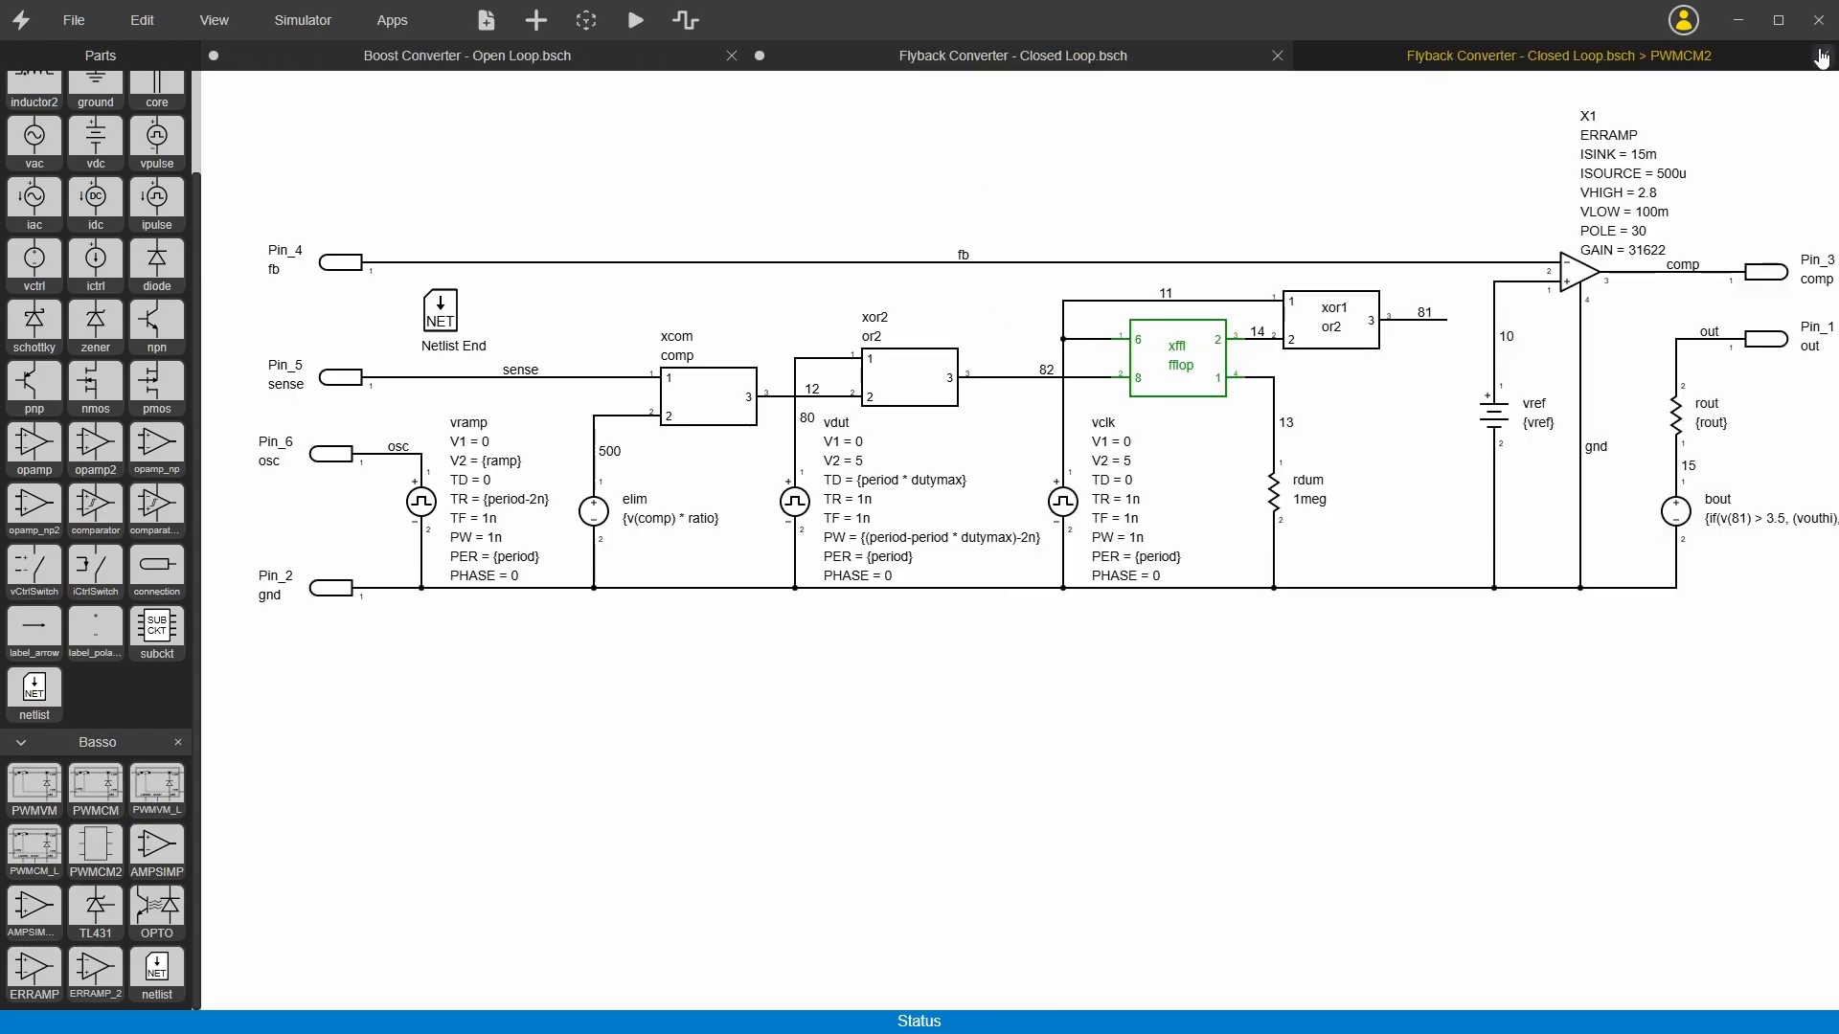
# Step: Examine the nested ERRAMP subcircuit of the amplifier X1 inside PWMCM2 and close both subcircuit schematics
pyautogui.click(1585, 276)
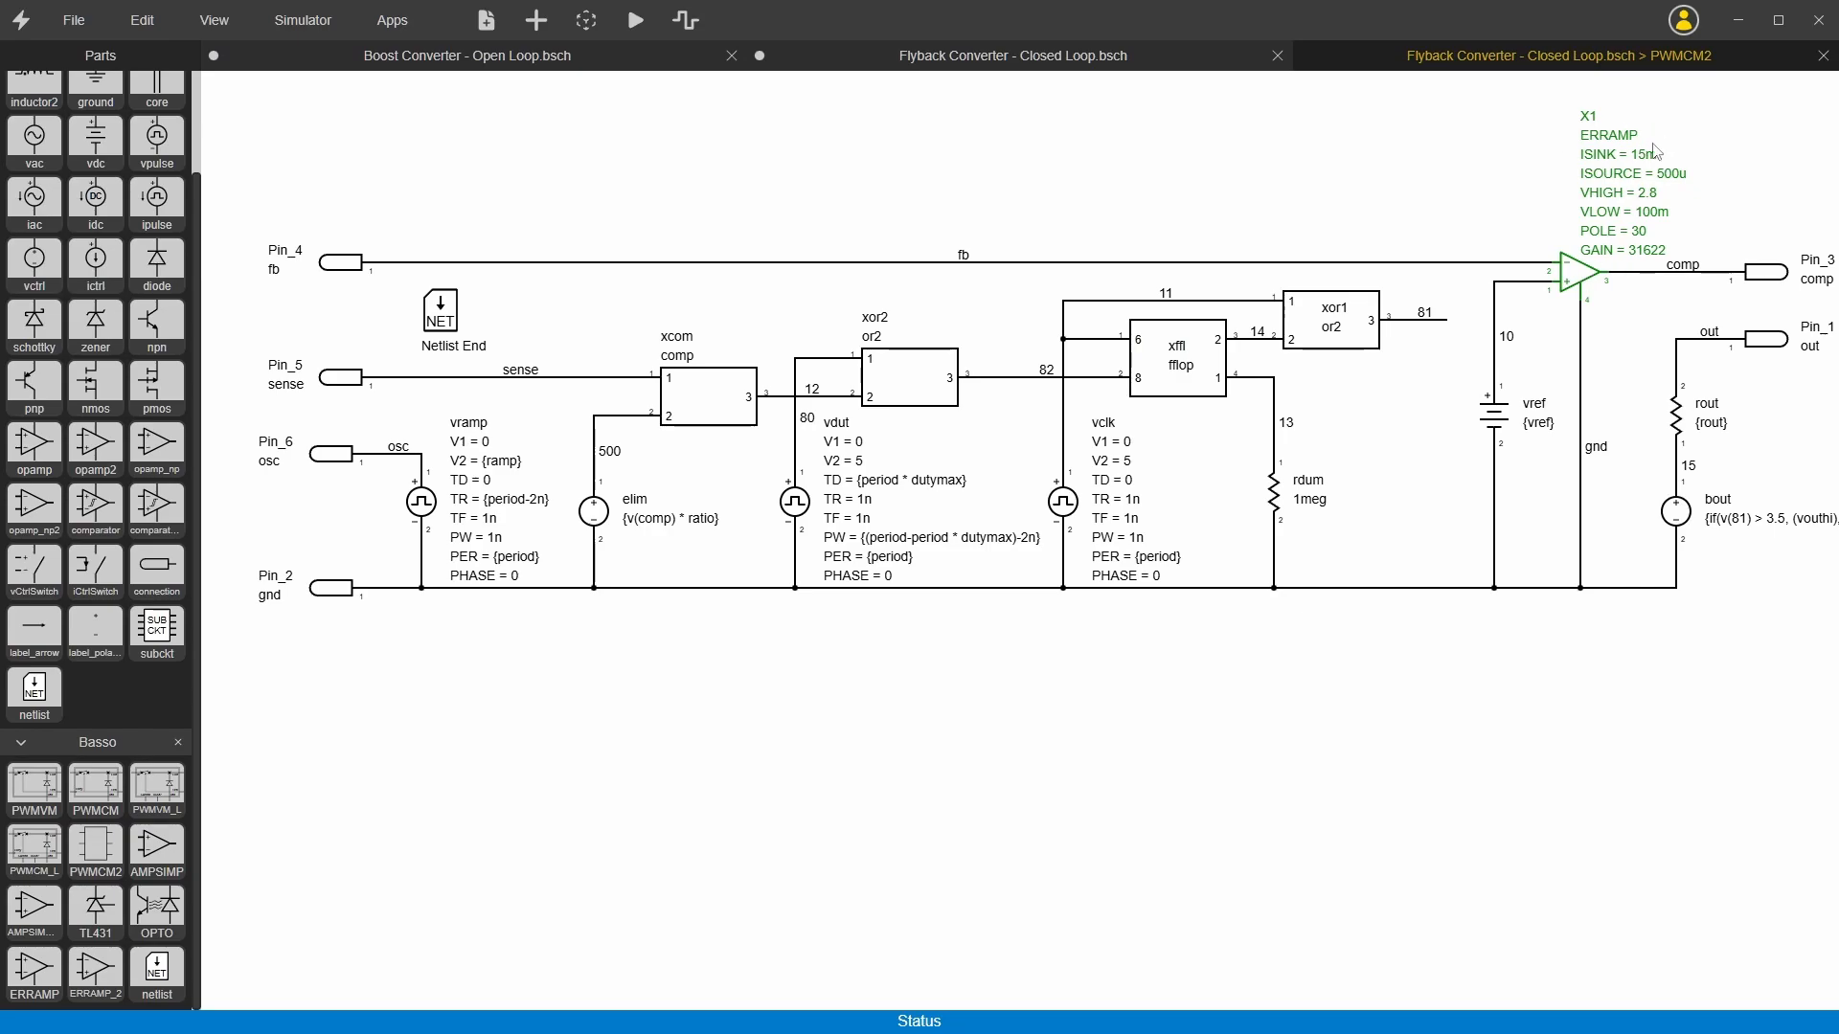
pyautogui.doubleClick(1582, 277)
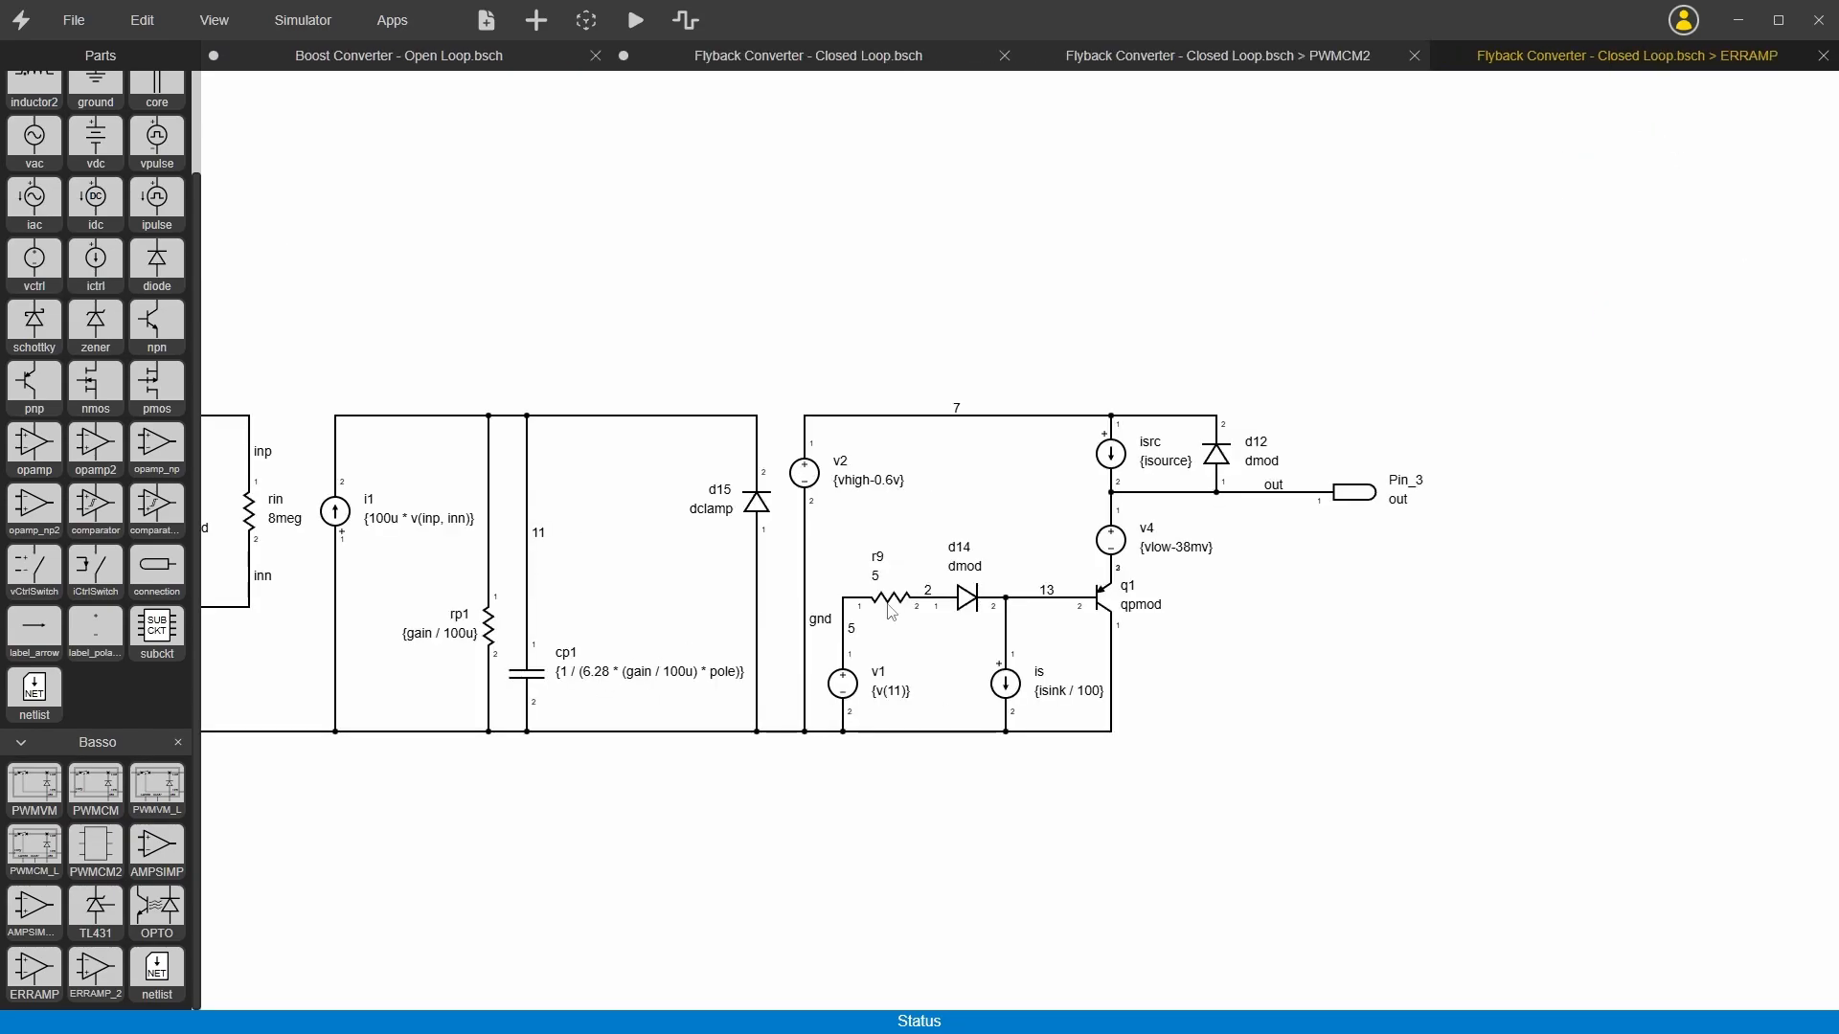
pyautogui.hscroll(-1, 1015, 603)
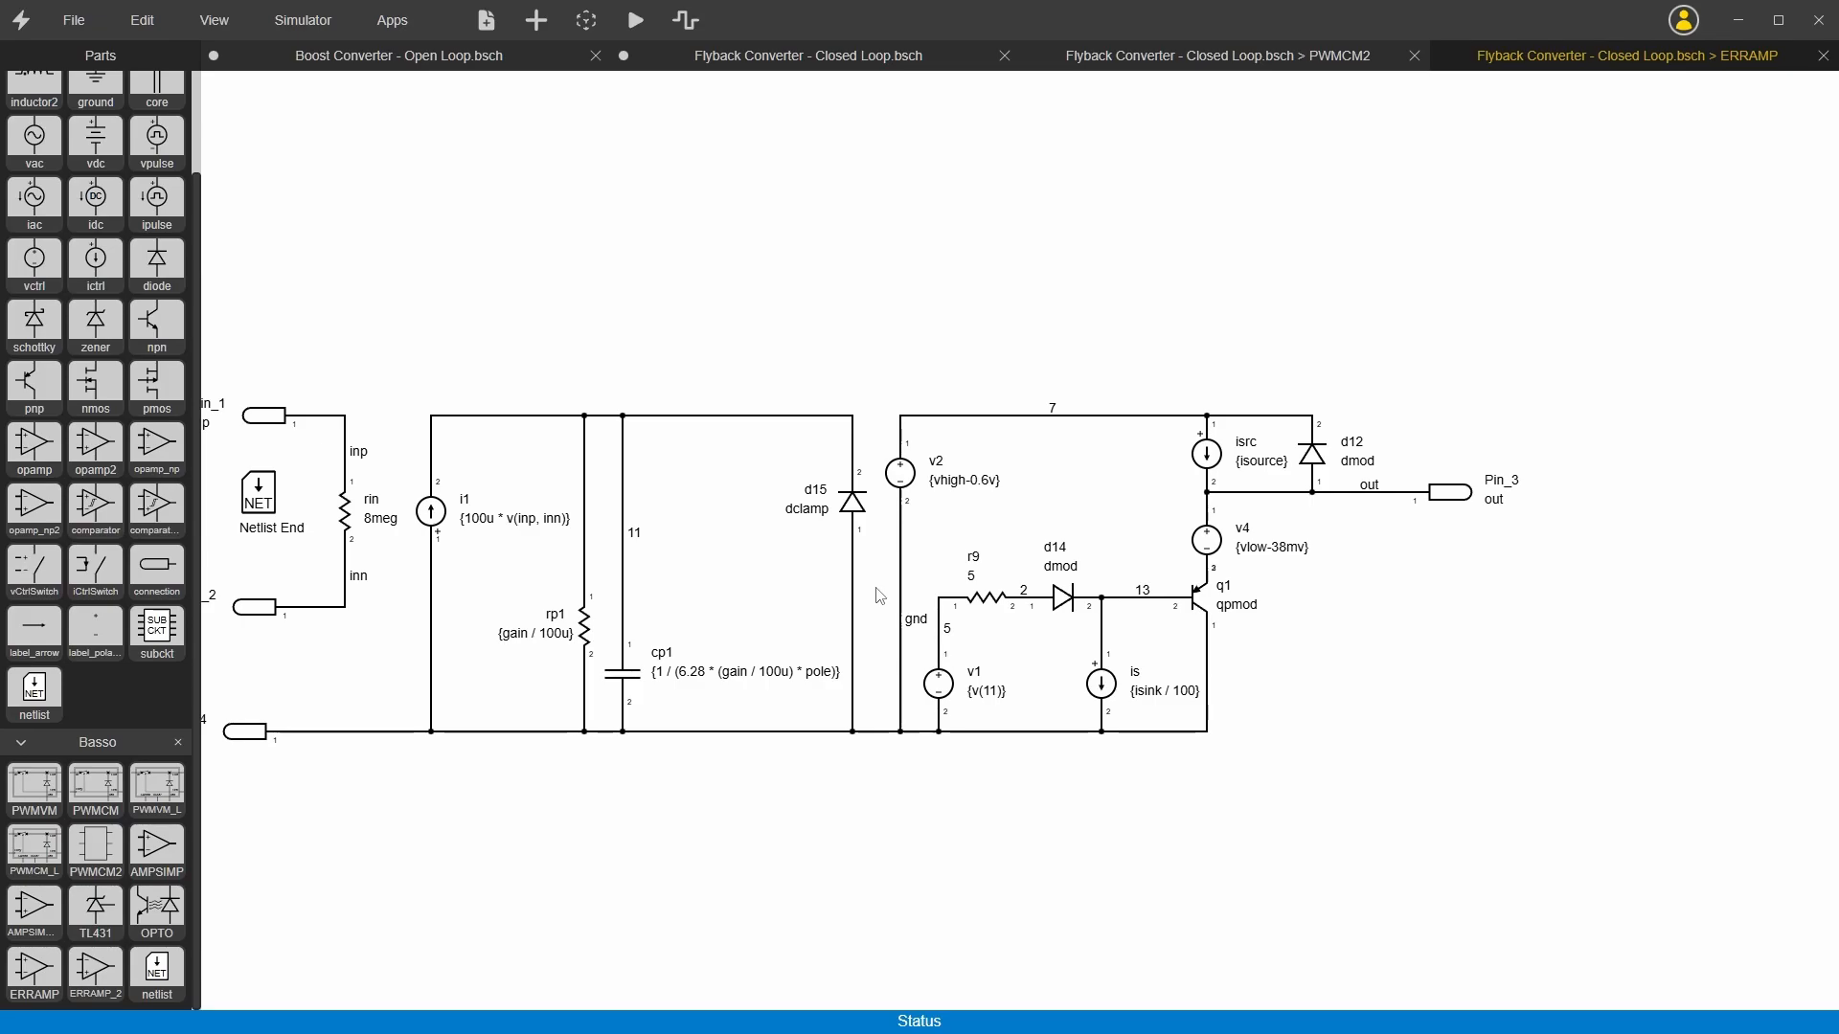
pyautogui.click(1823, 56)
pyautogui.click(1822, 56)
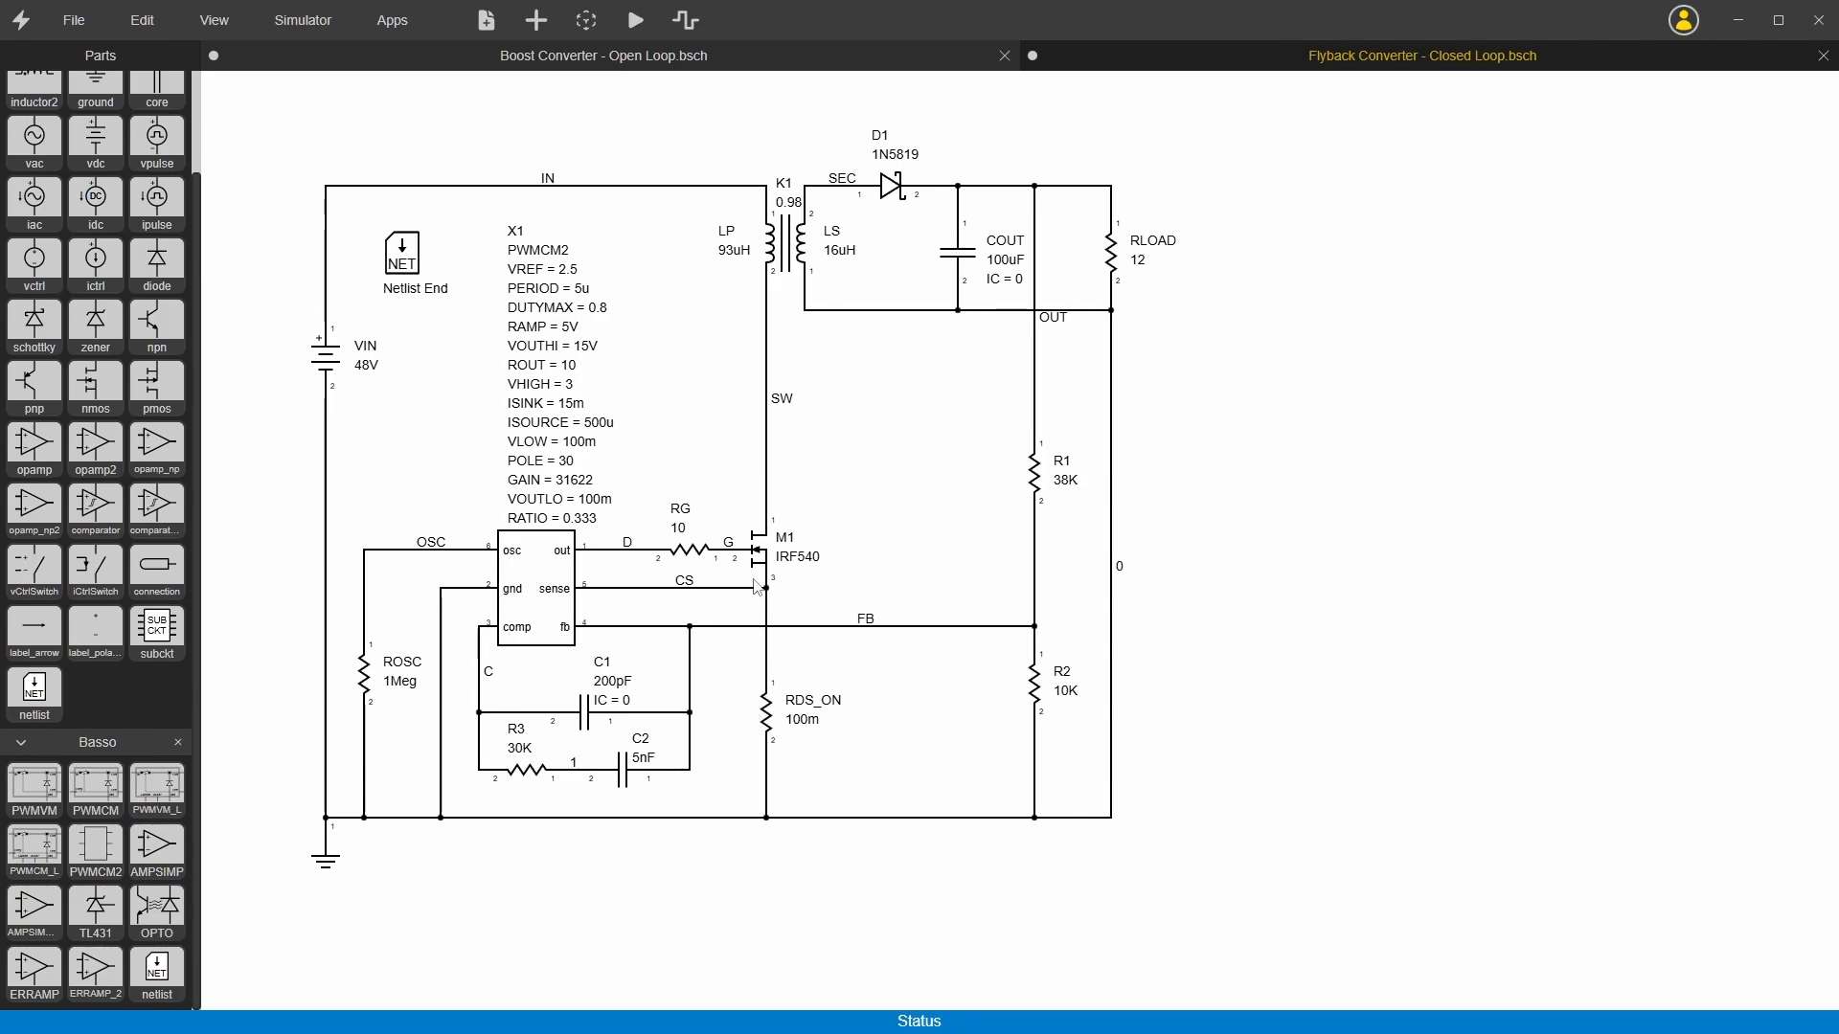
# Step: Reopen the PWMCM2 subcircuit from the flyback schematic to check its ERRAMP part, and close it again
pyautogui.click(533, 581)
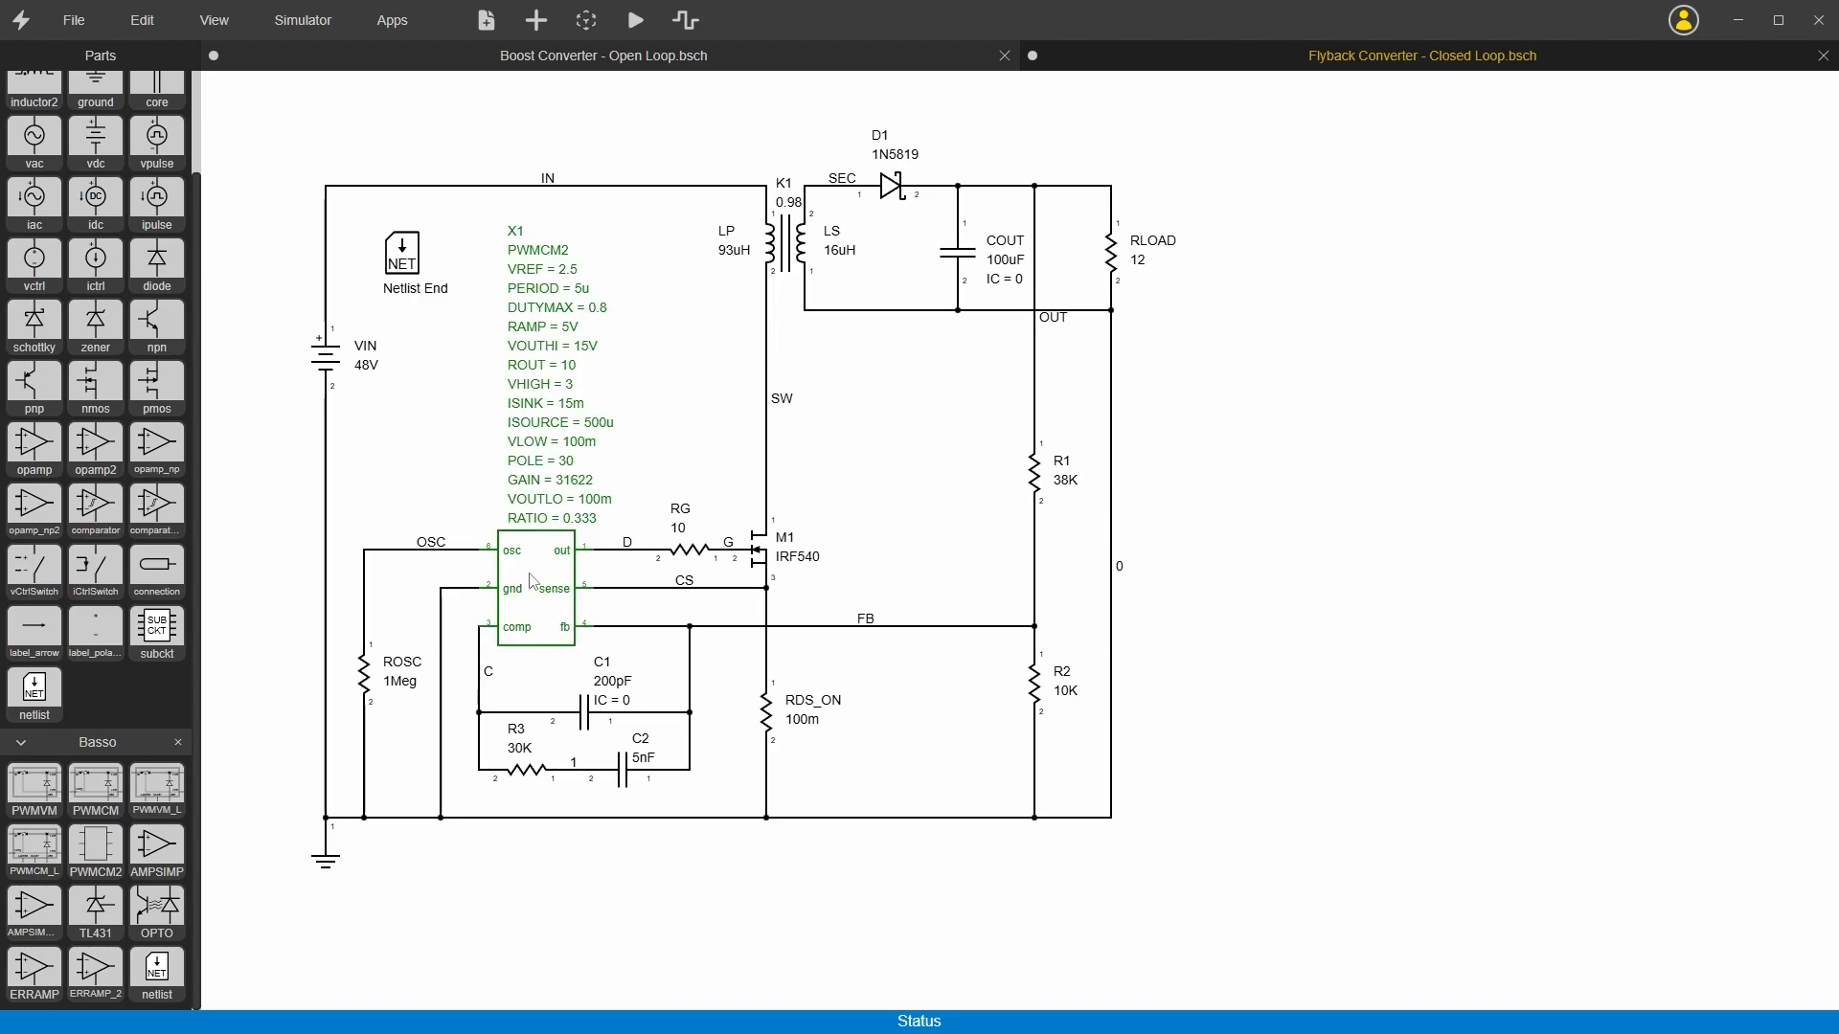
pyautogui.doubleClick(534, 582)
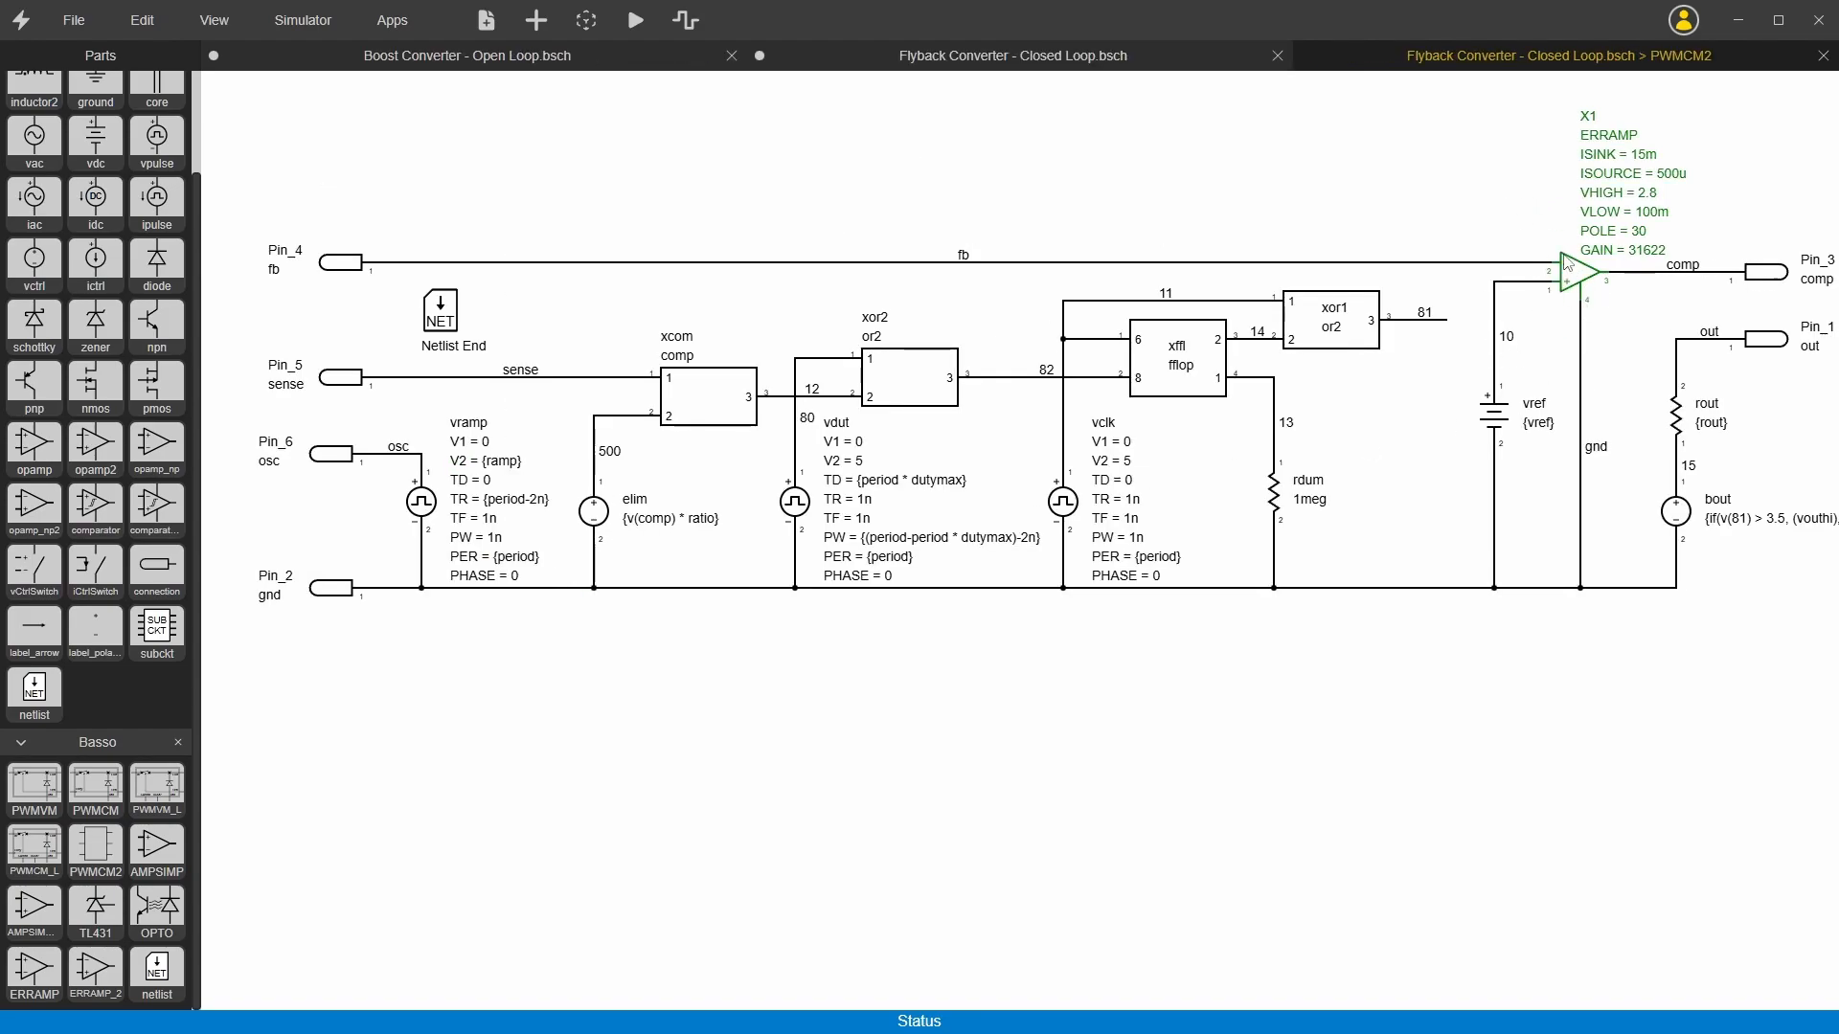
pyautogui.click(1822, 58)
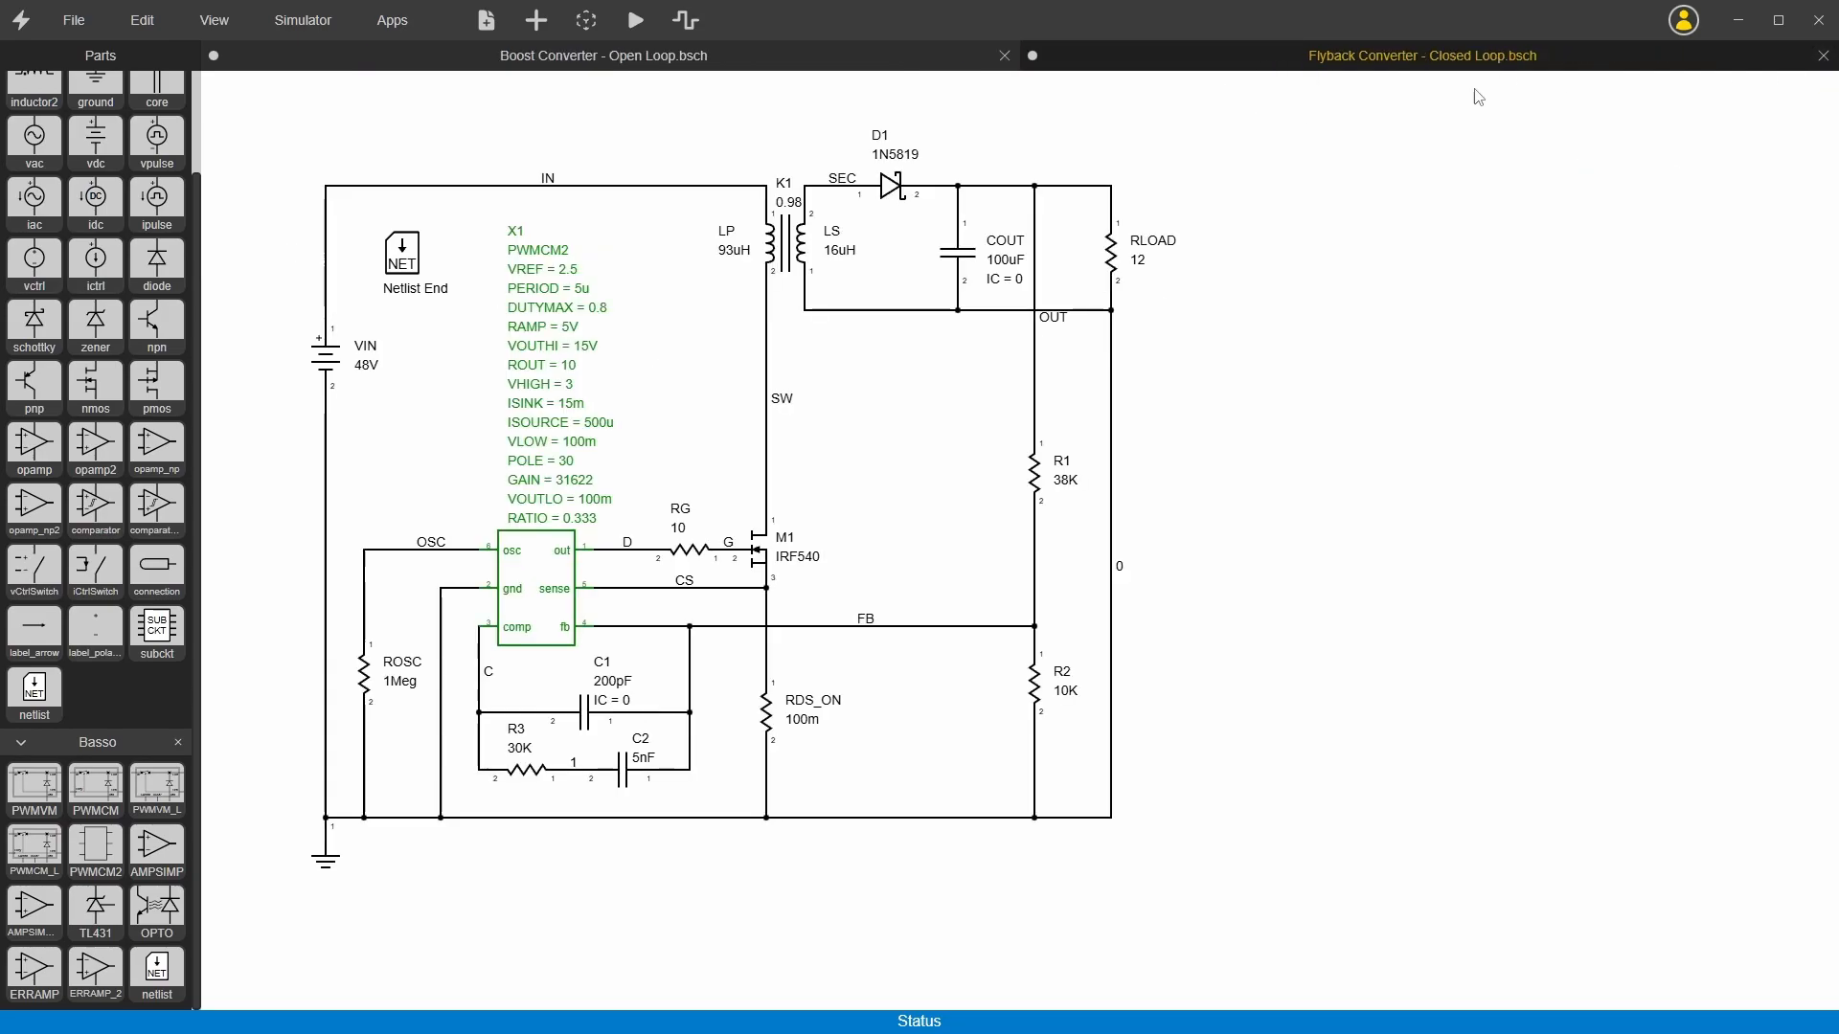
# Step: Simulate the closed-loop flyback converter and display the schematic settings
pyautogui.click(636, 21)
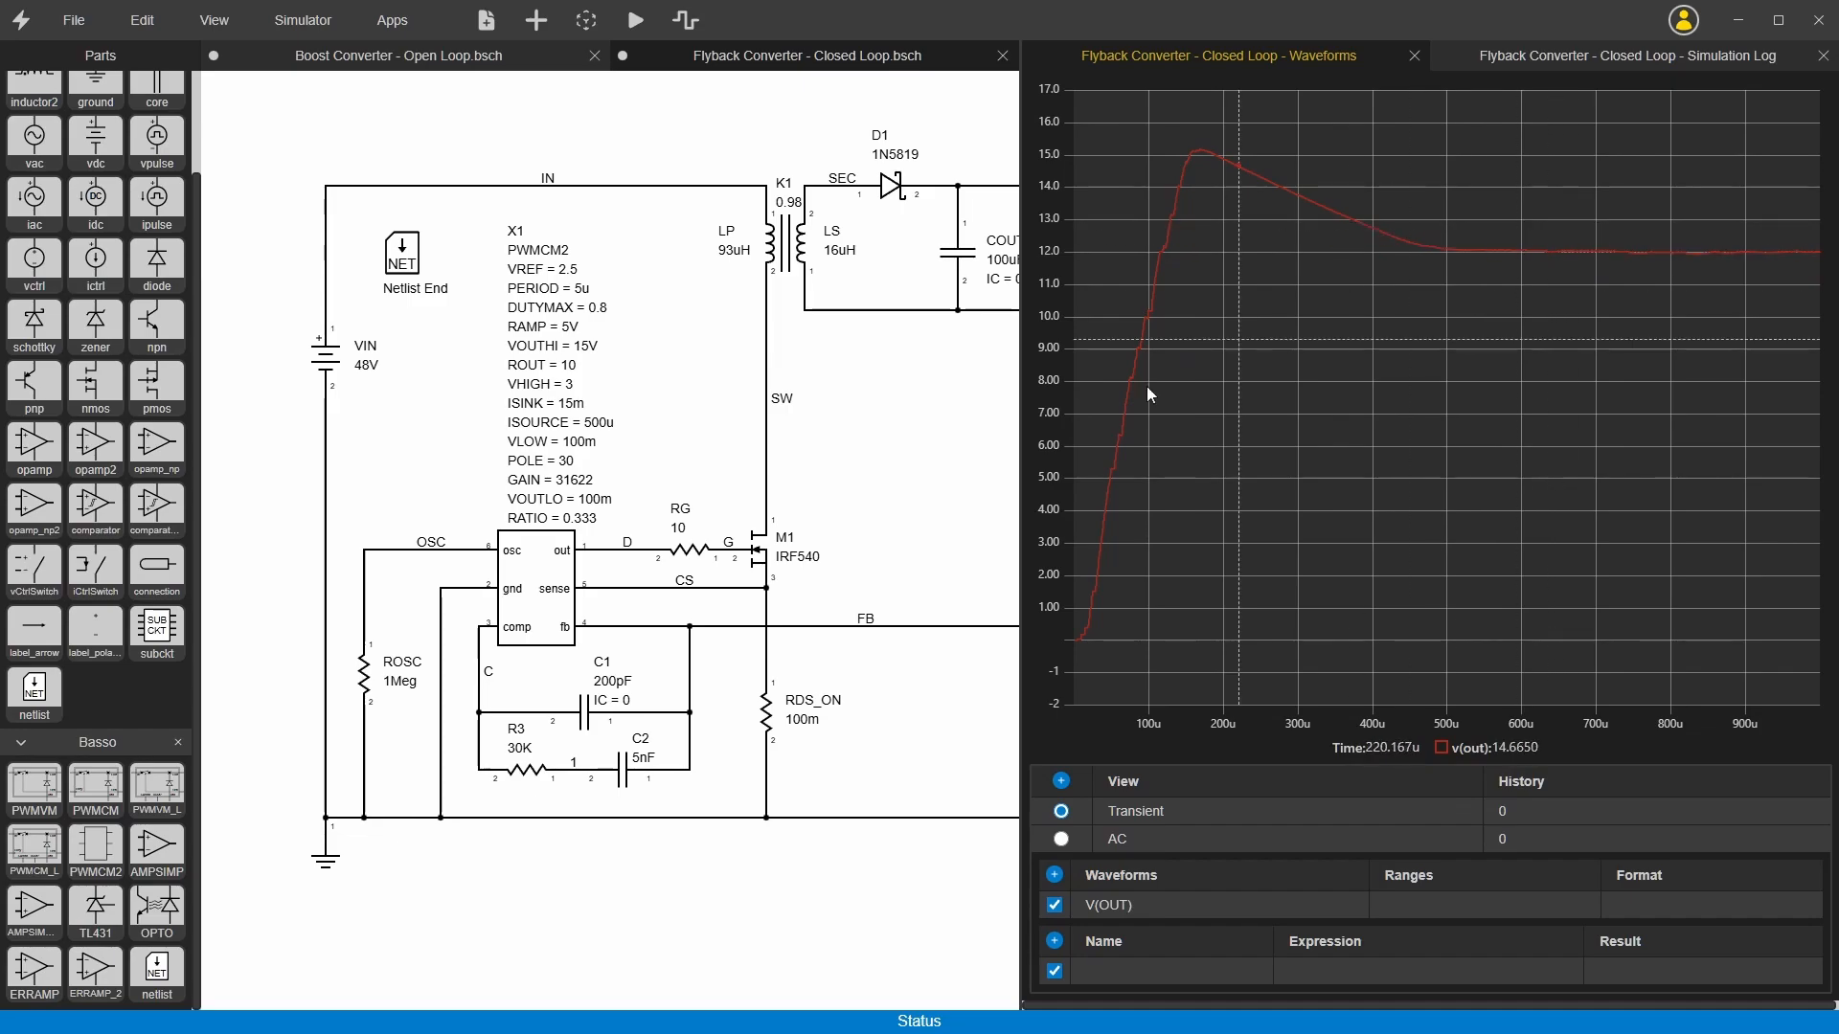
pyautogui.rightClick(430, 131)
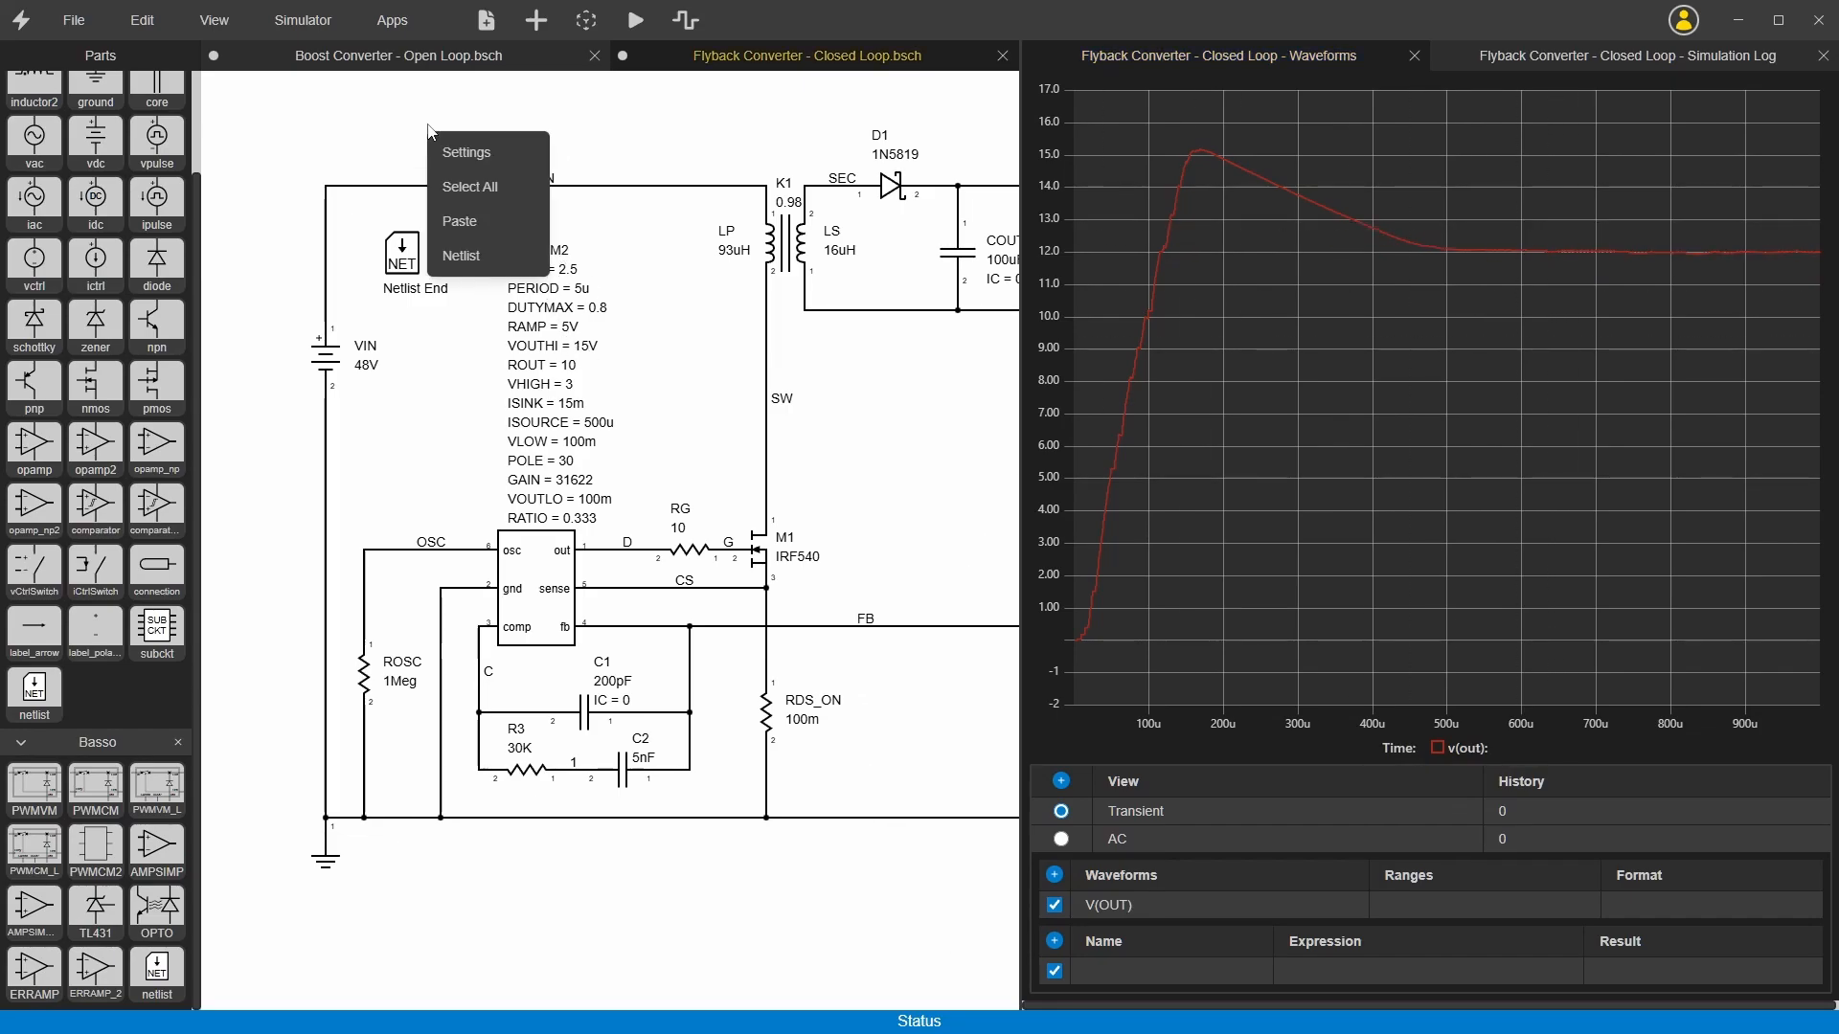
pyautogui.click(474, 153)
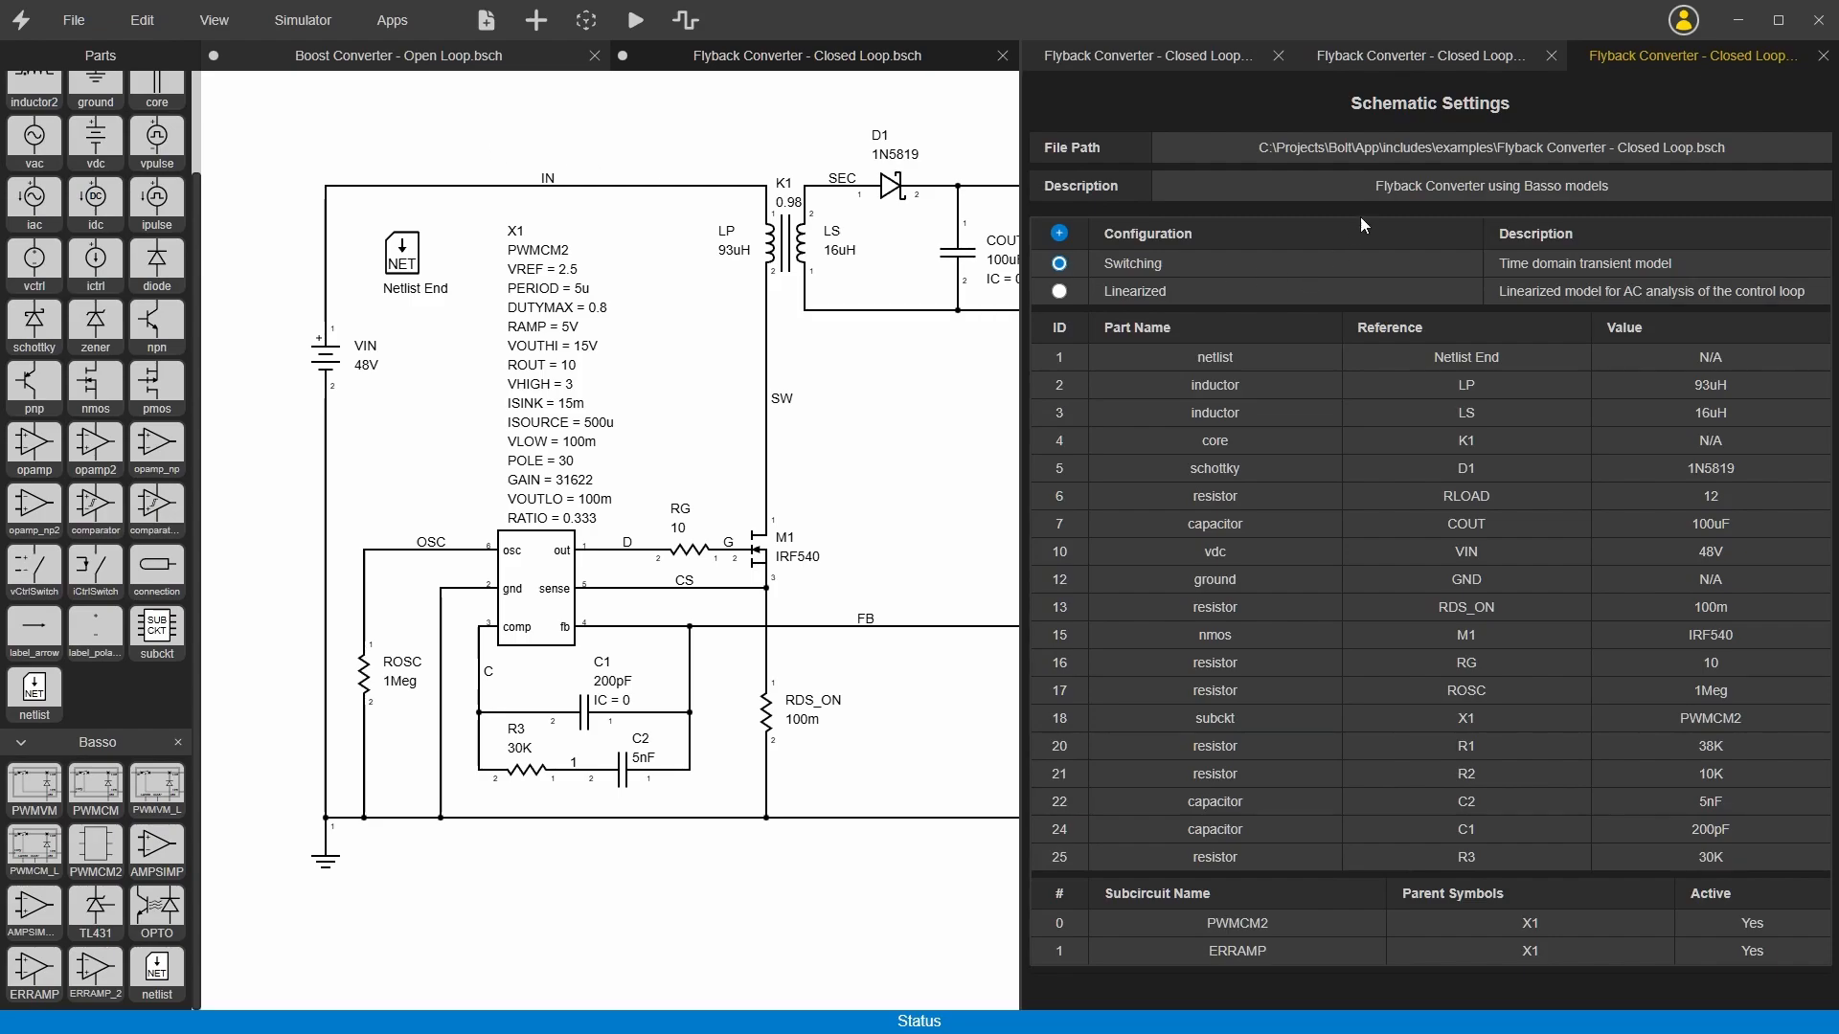
# Step: Inspect the file path in the schematic settings and the actions available for the listed subcircuits
pyautogui.doubleClick(1505, 148)
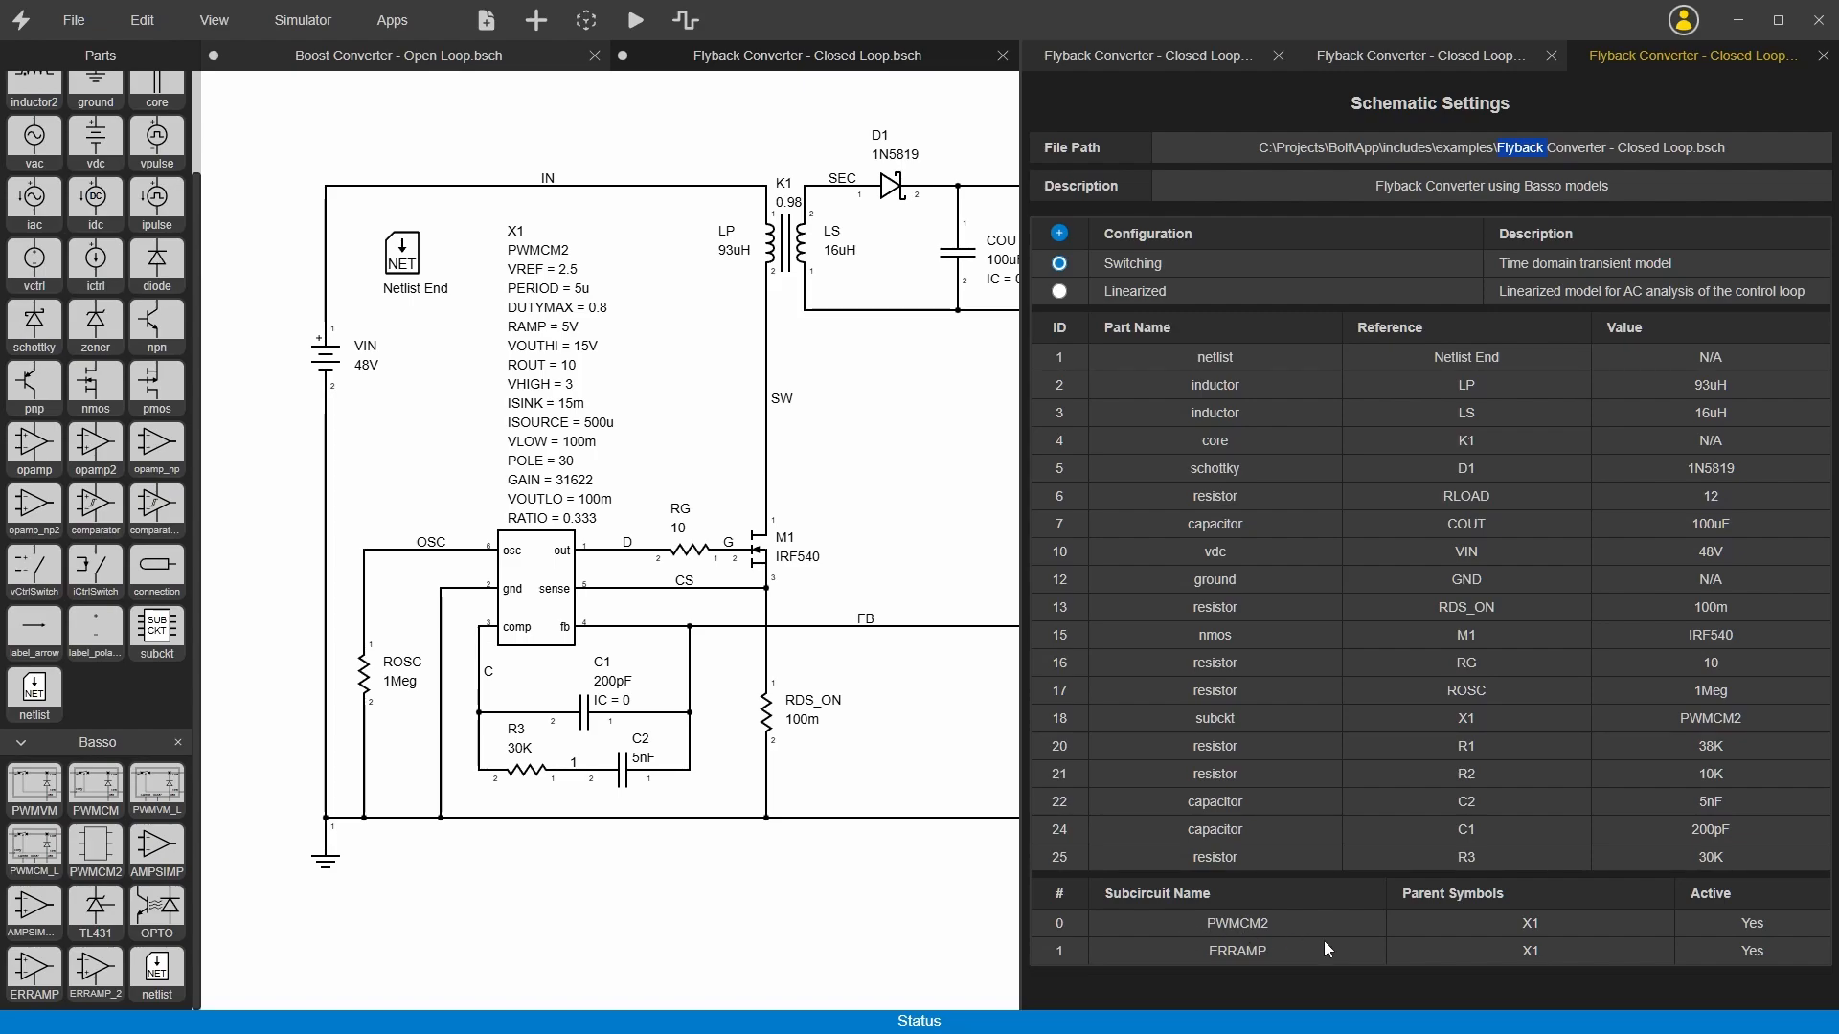
pyautogui.rightClick(1296, 961)
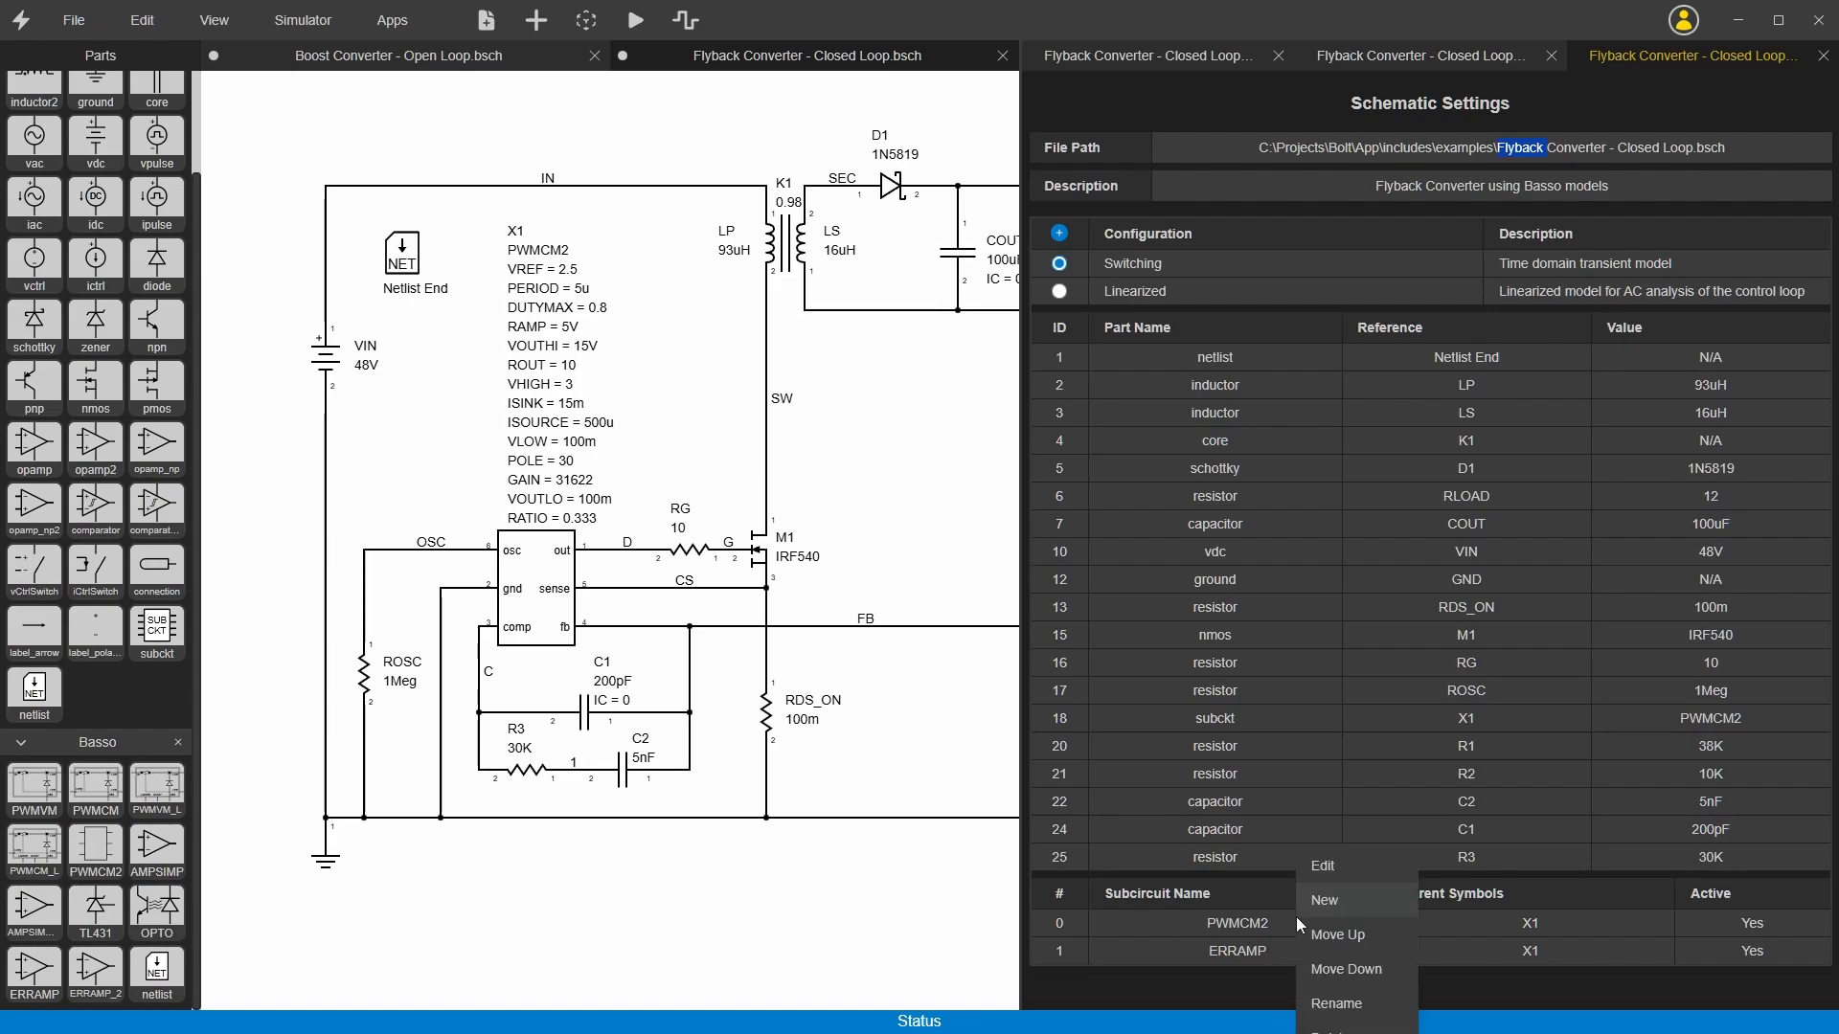
pyautogui.click(1166, 916)
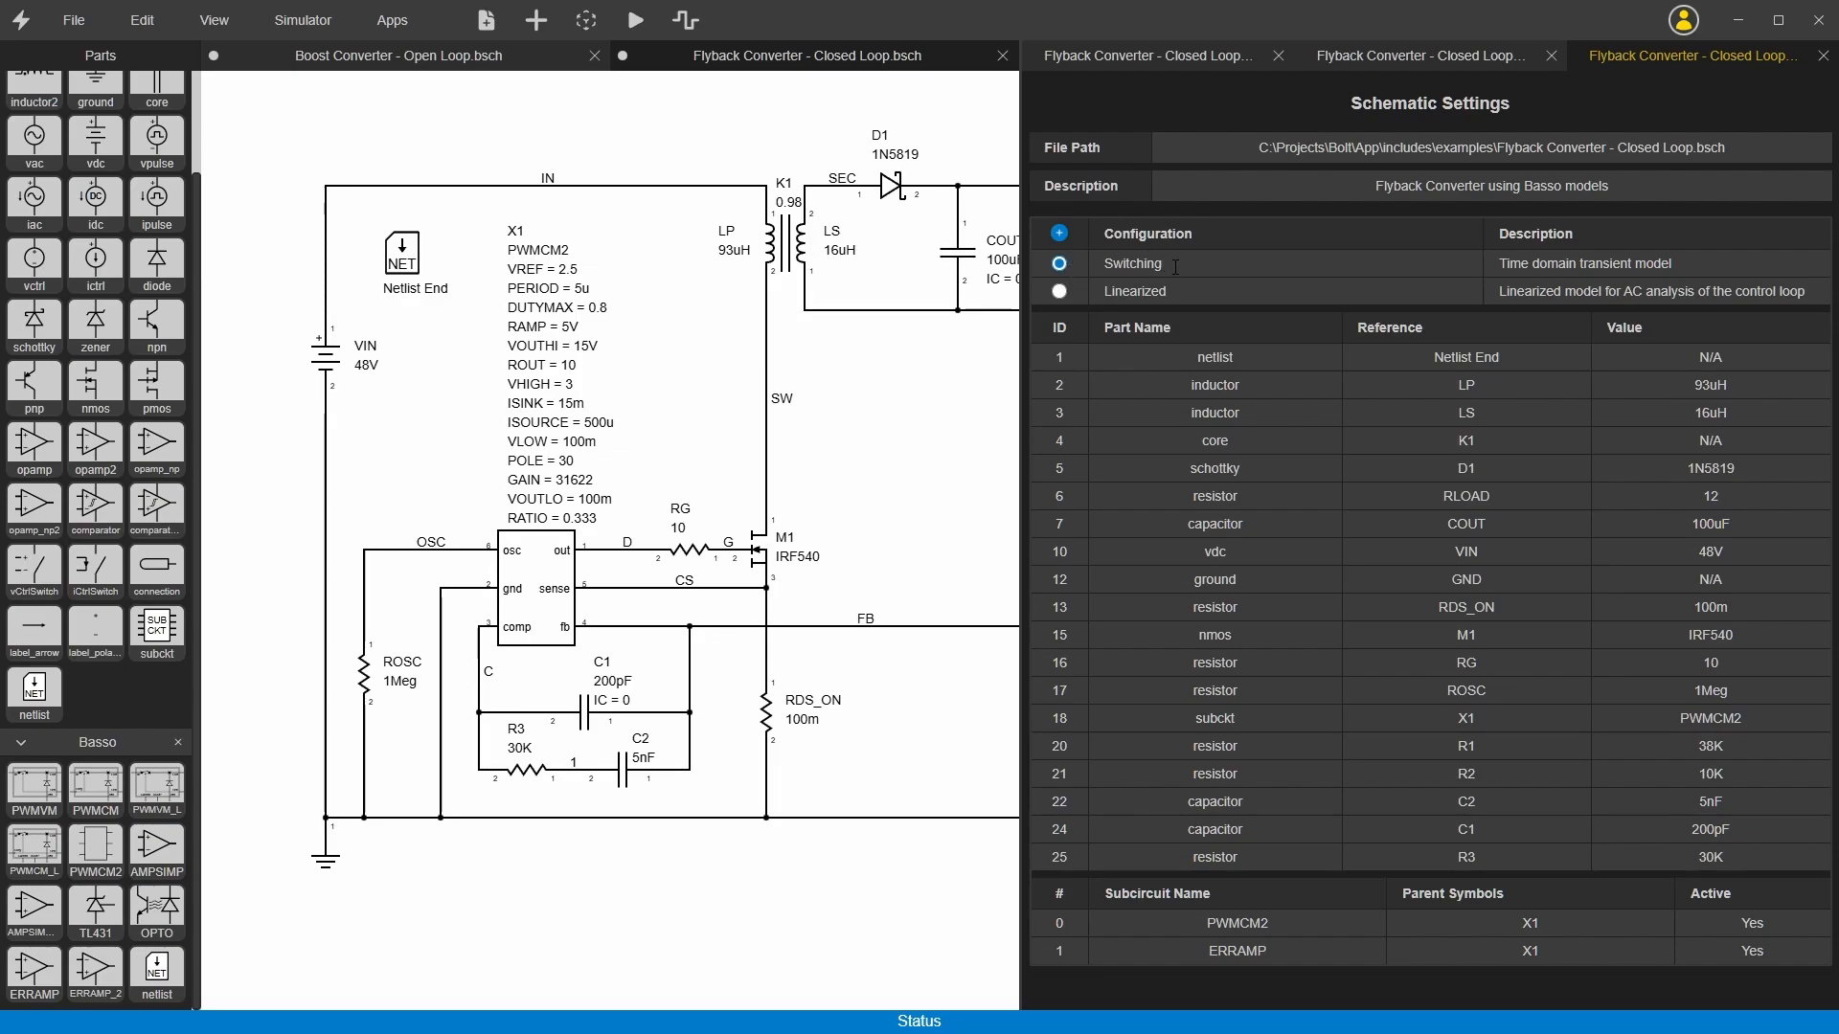
# Step: Add a new configuration to the flyback schematic and delete it again
pyautogui.click(1061, 235)
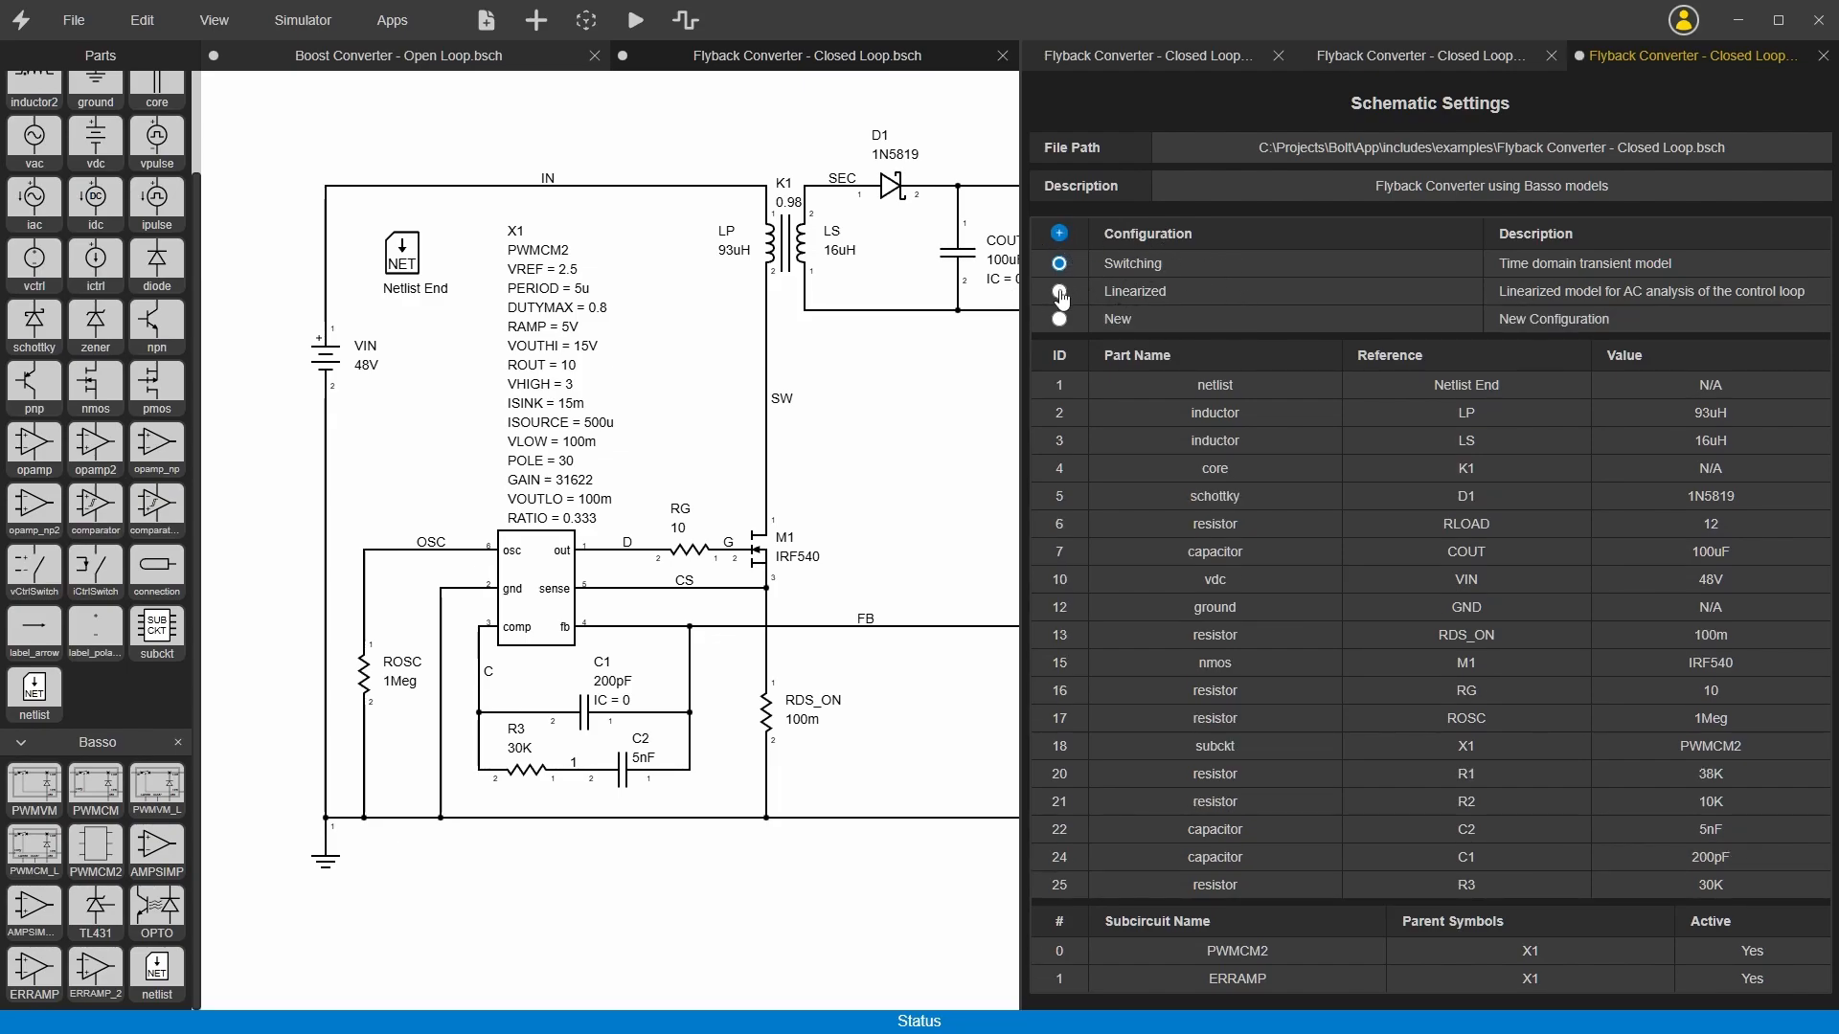
pyautogui.rightClick(1128, 326)
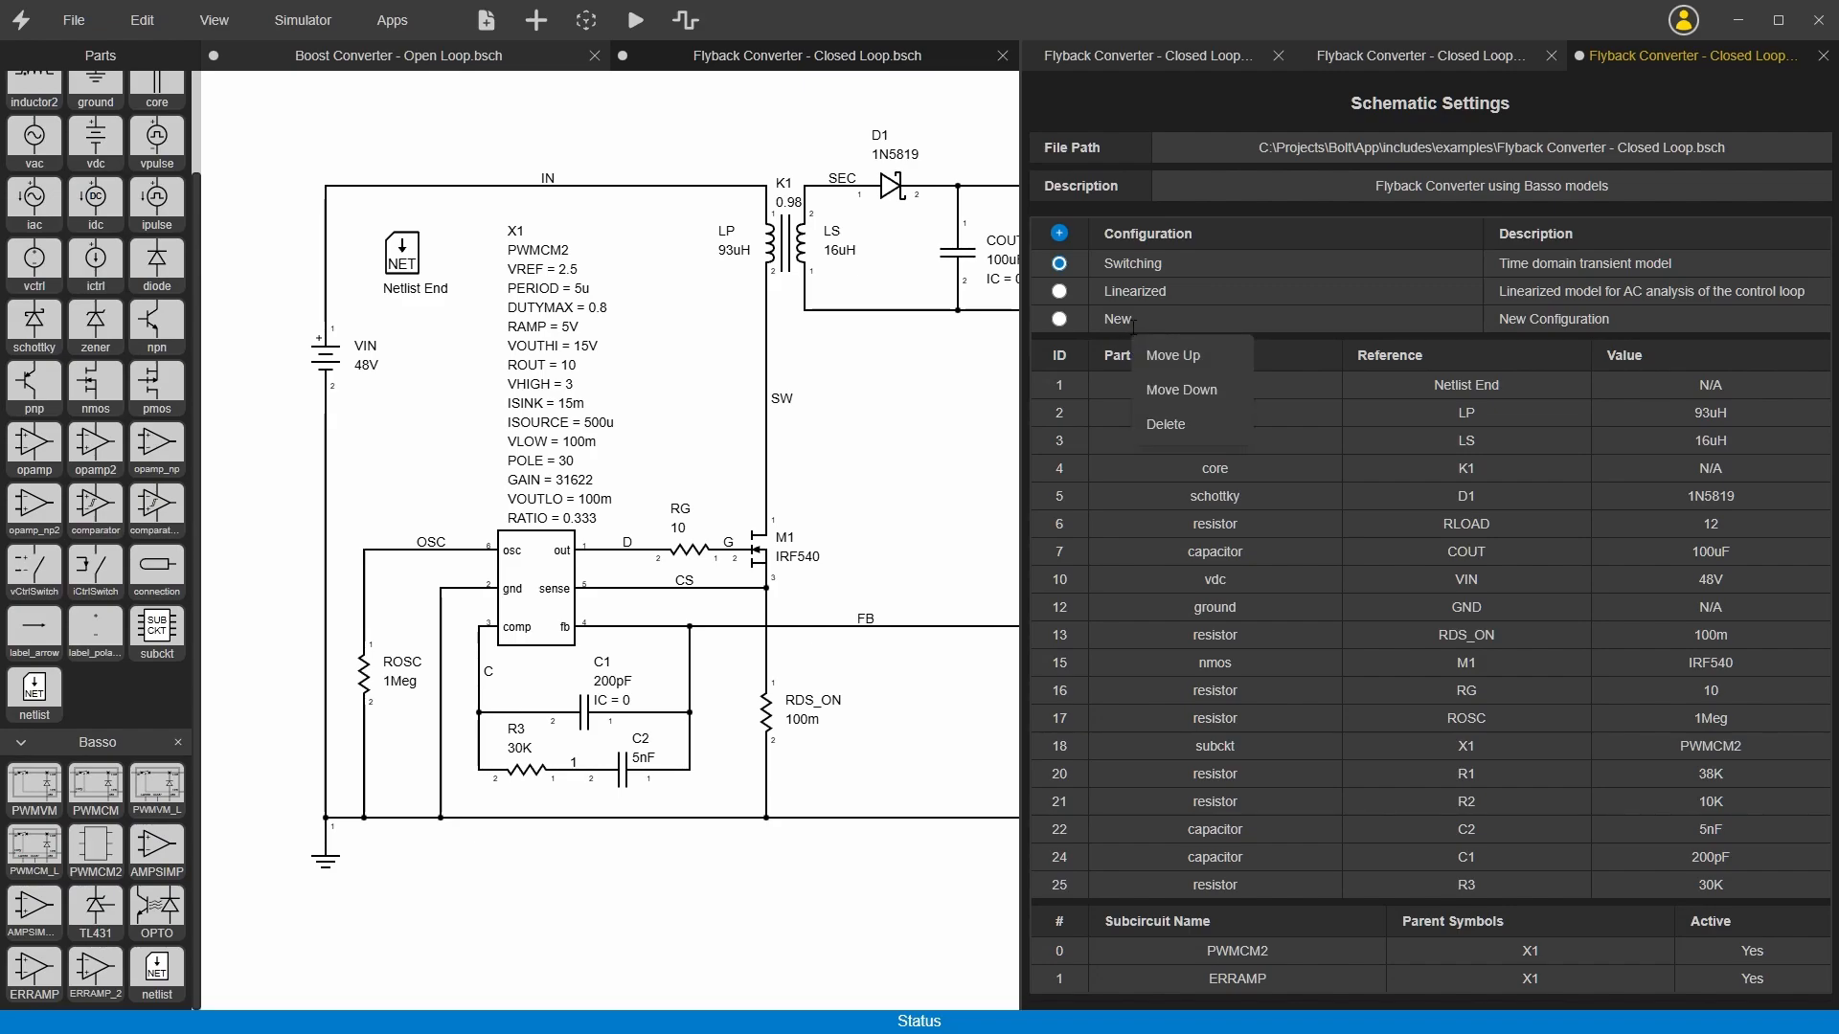
pyautogui.click(1155, 425)
# Step: Activate the Linearized configuration of the flyback converter and close the schematic settings
pyautogui.click(1058, 291)
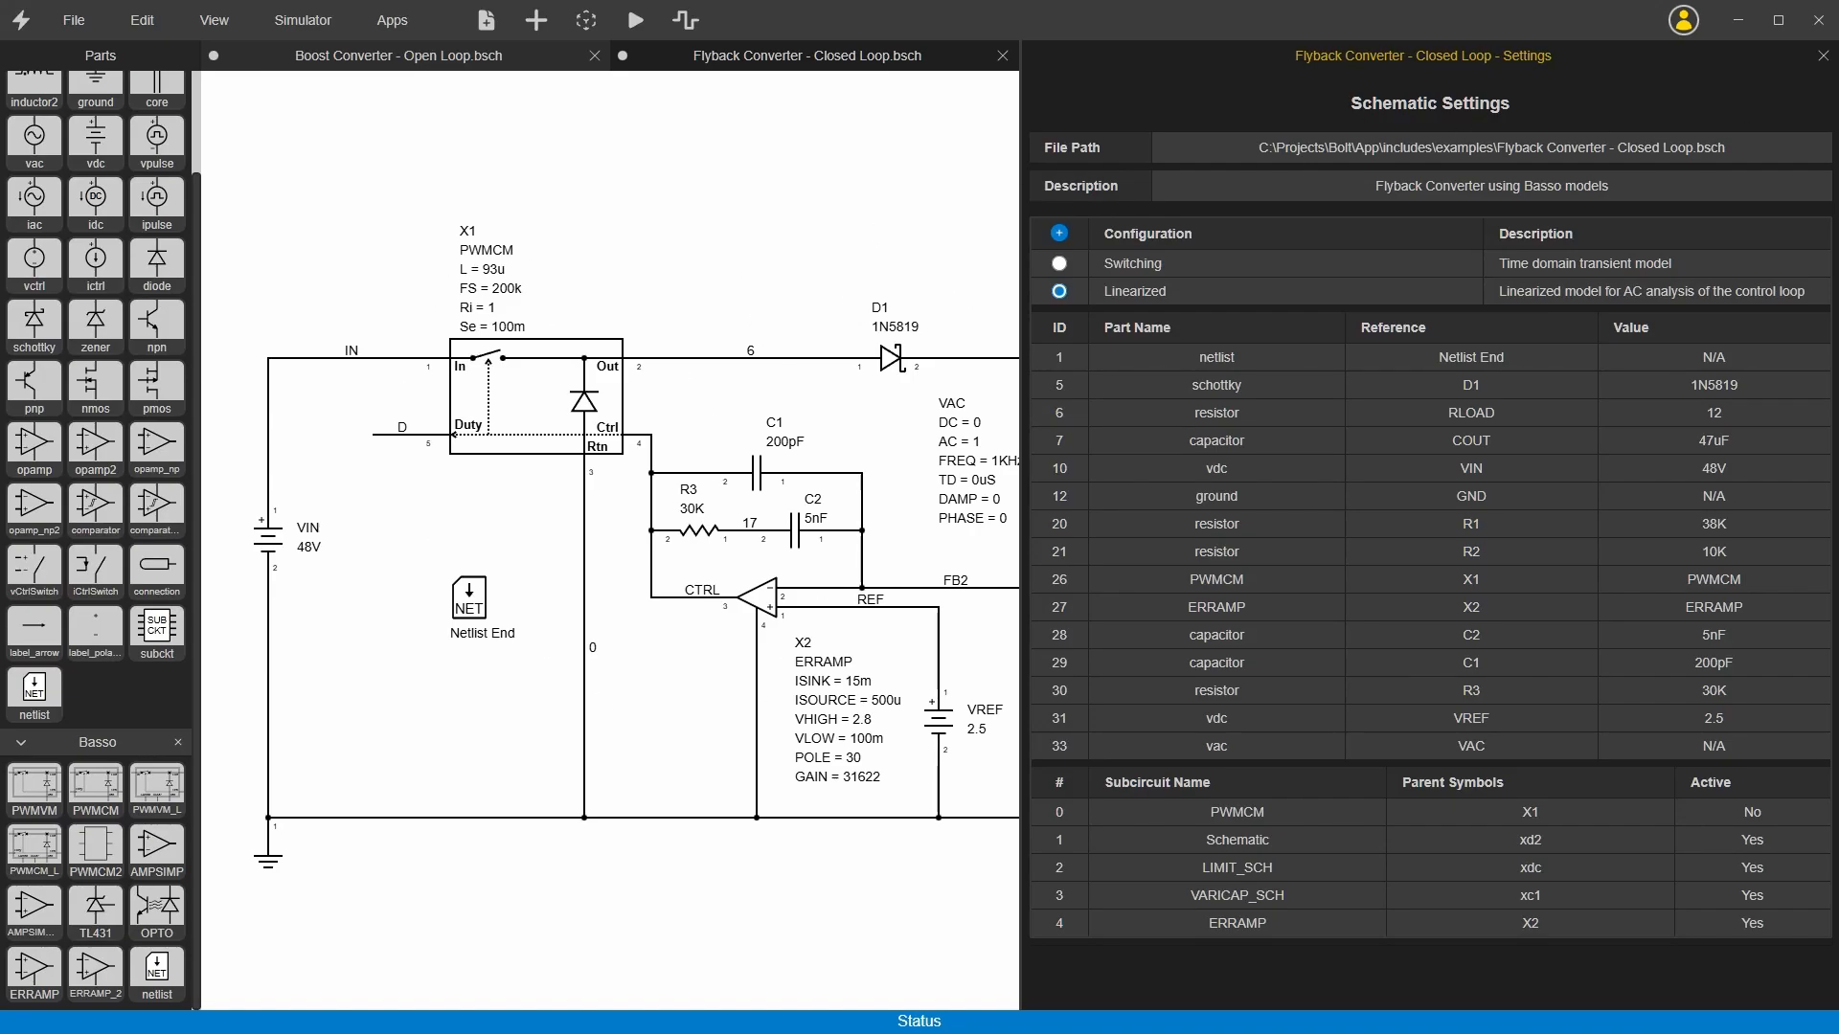
pyautogui.click(1823, 56)
# Step: Examine the linearized schematic's PWMCM model X1, error amplifier X2, the C1, C2 and R3 compensation network, and the duty node D
pyautogui.click(529, 391)
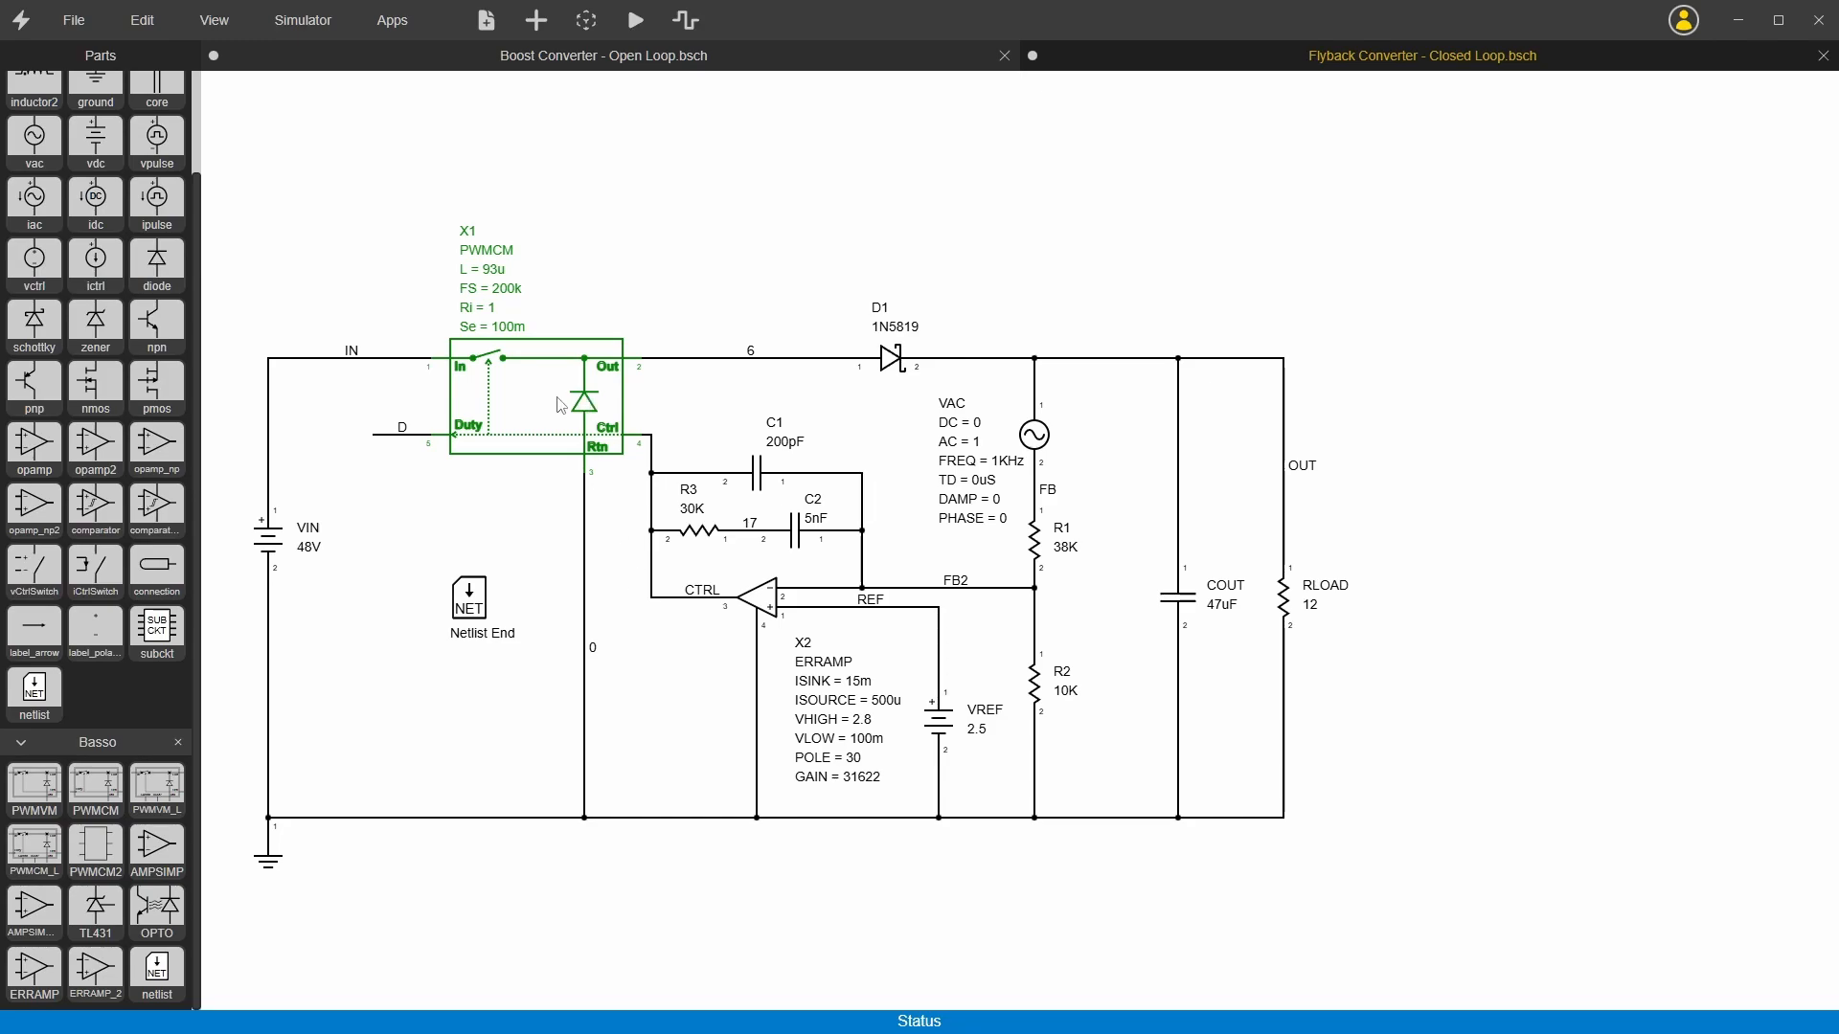
pyautogui.click(513, 533)
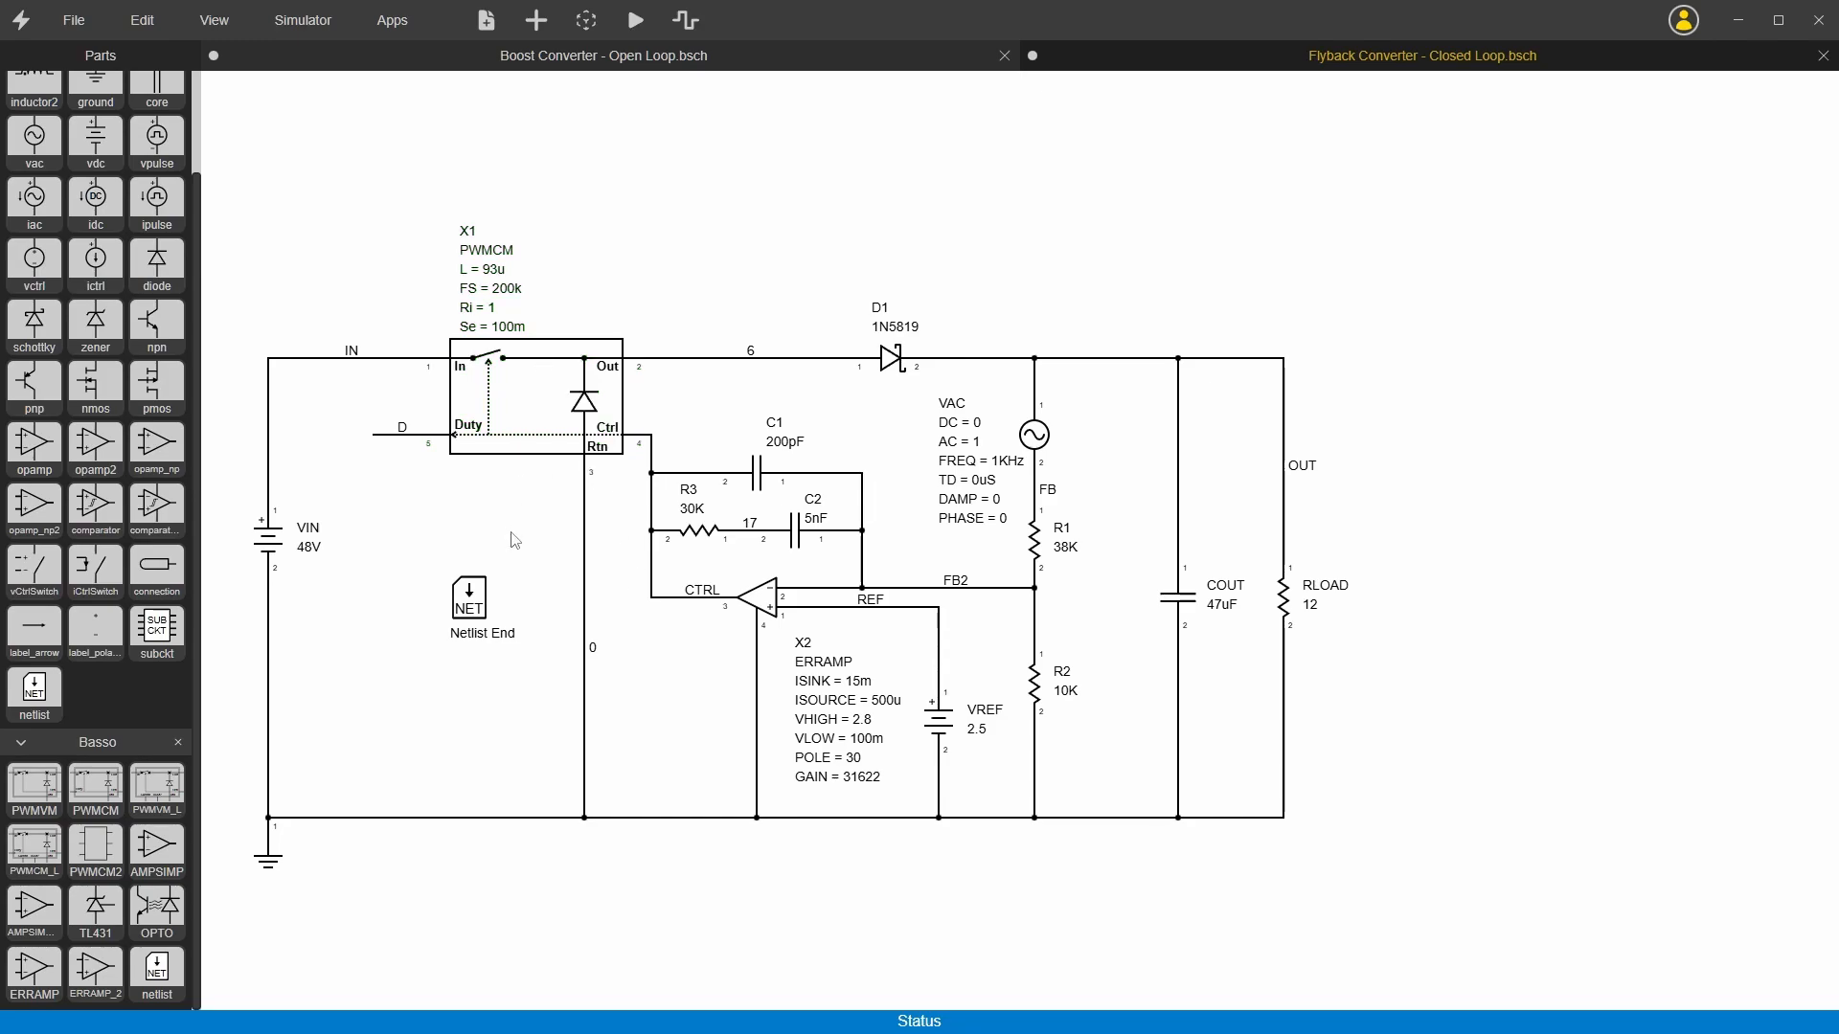
pyautogui.click(763, 603)
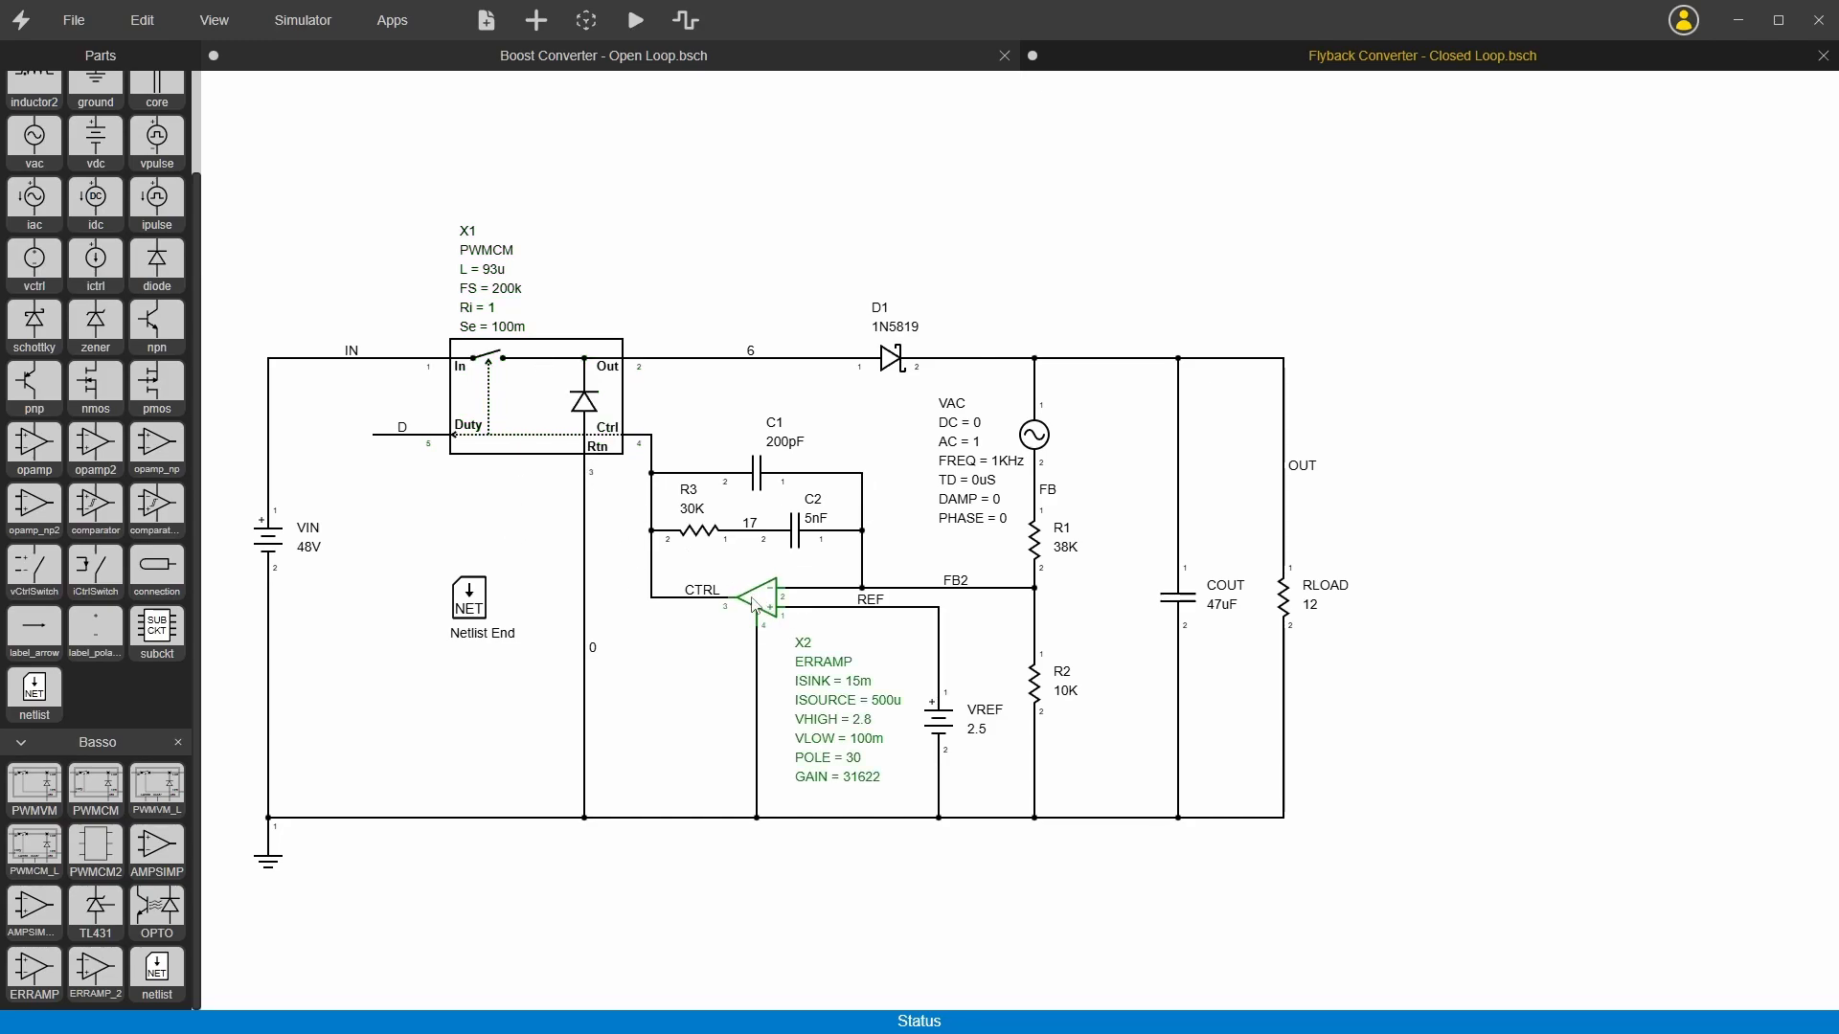
pyautogui.moveTo(693, 406); pyautogui.dragTo(839, 572)
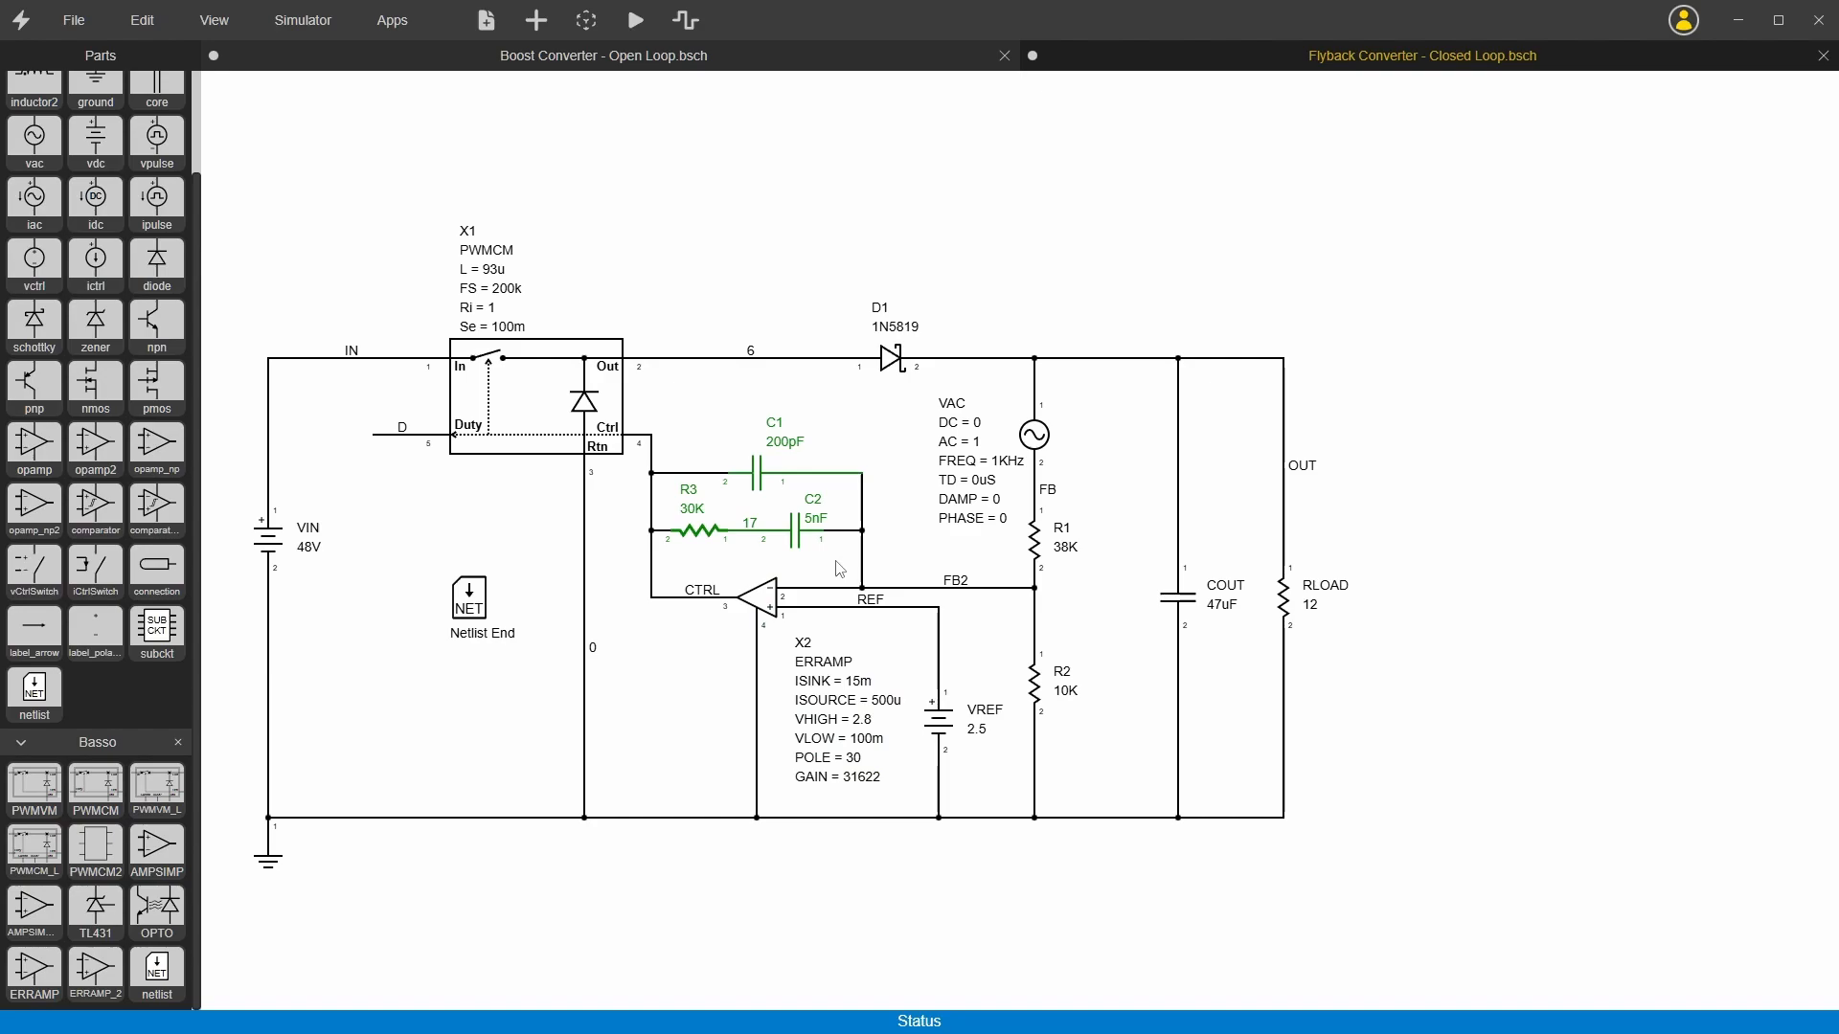
pyautogui.click(385, 437)
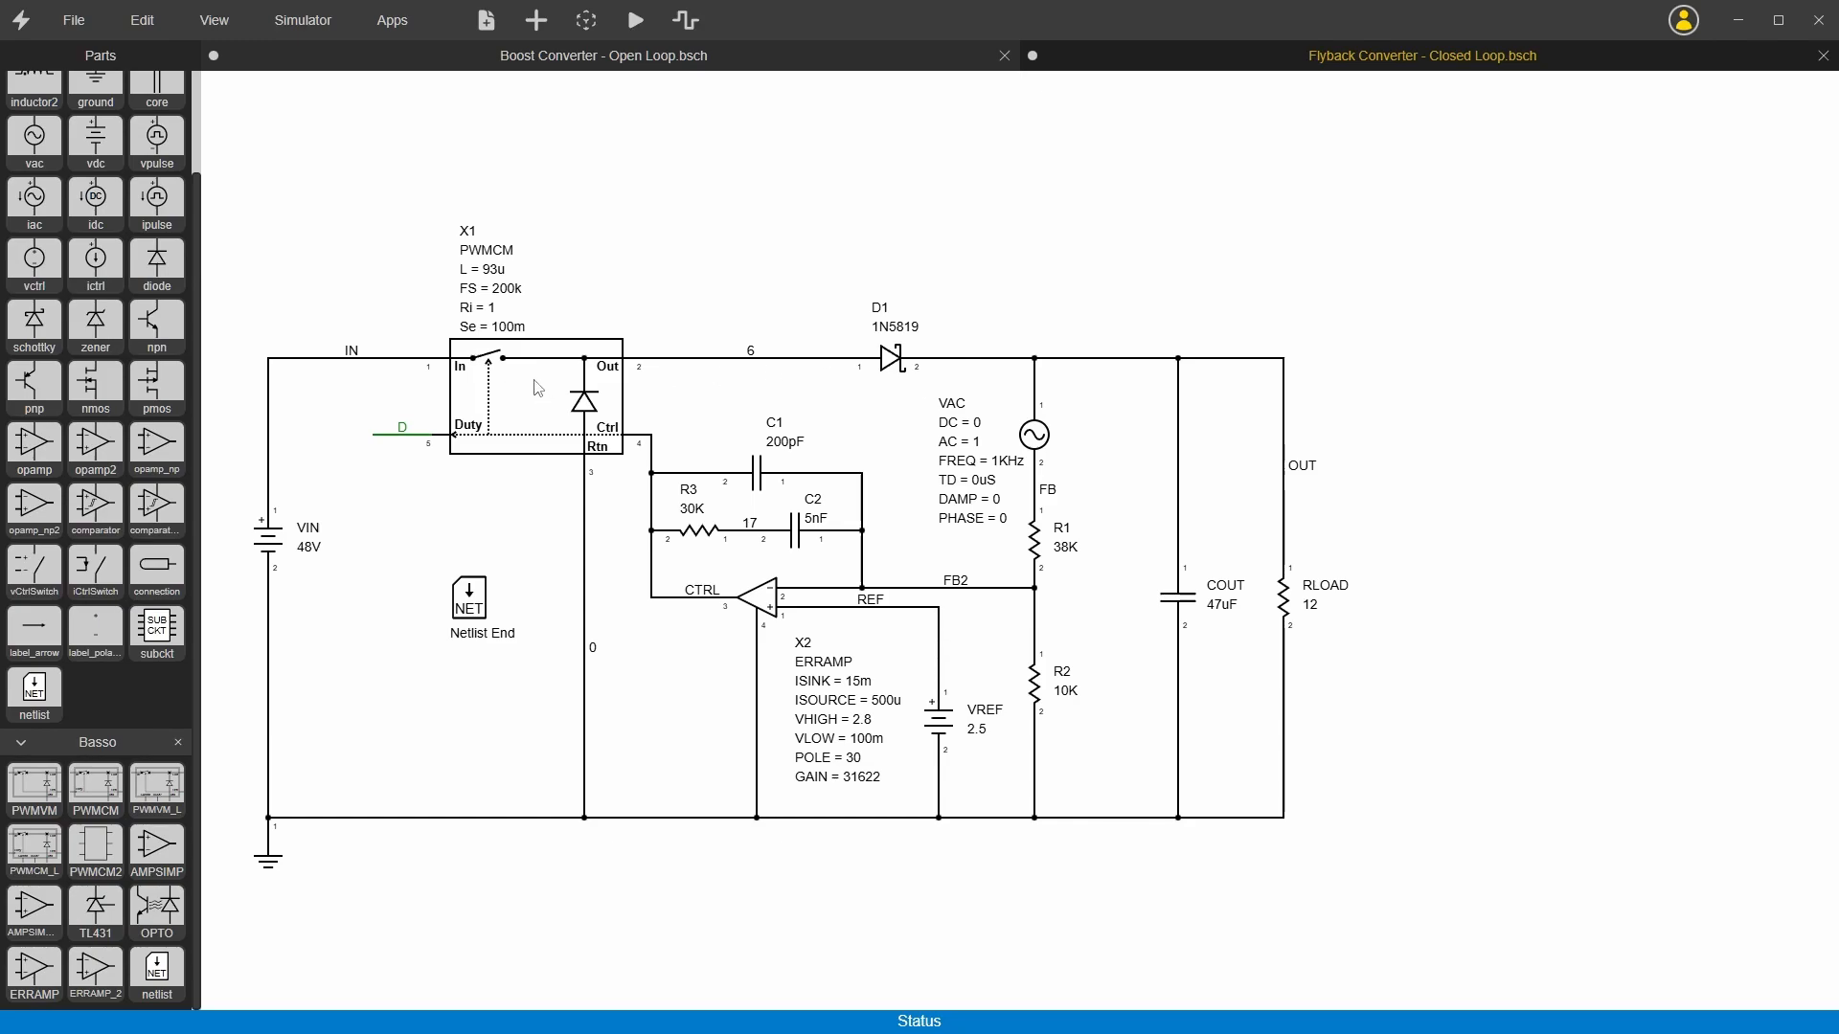
pyautogui.click(585, 422)
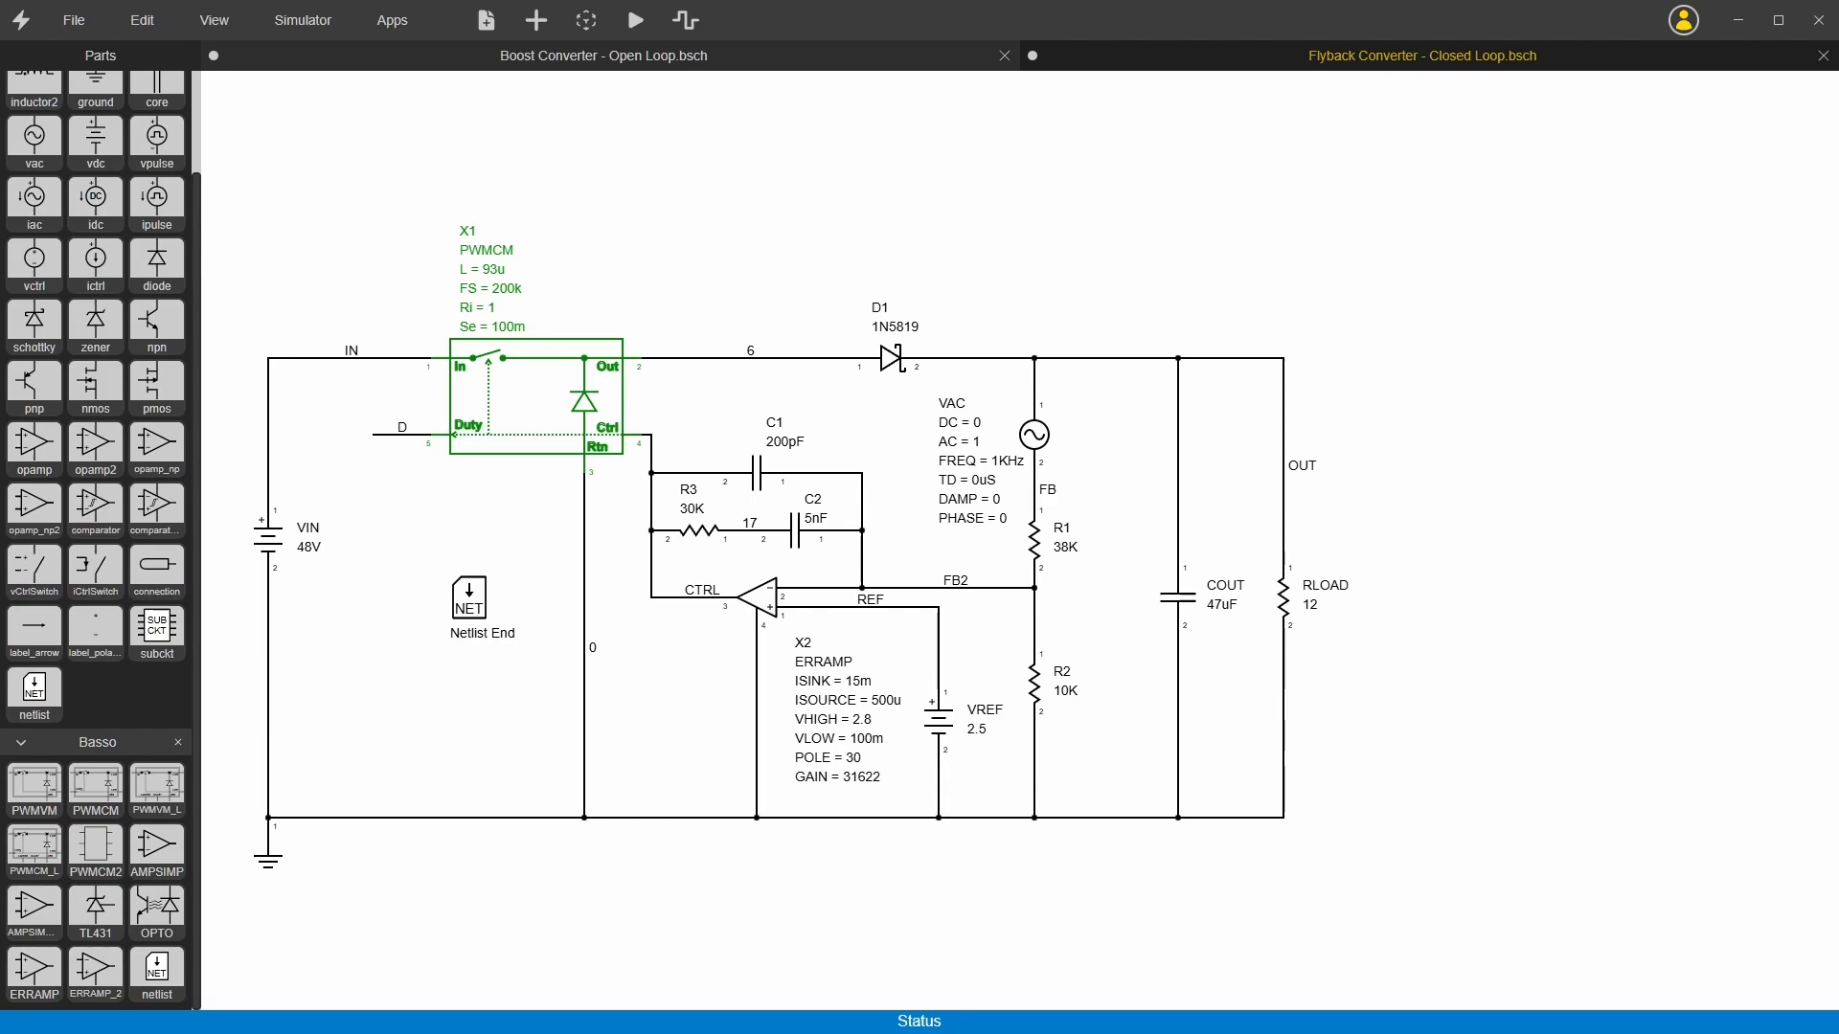
# Step: Simulate the linearized flyback converter and display the AC view of its waveforms
pyautogui.click(635, 20)
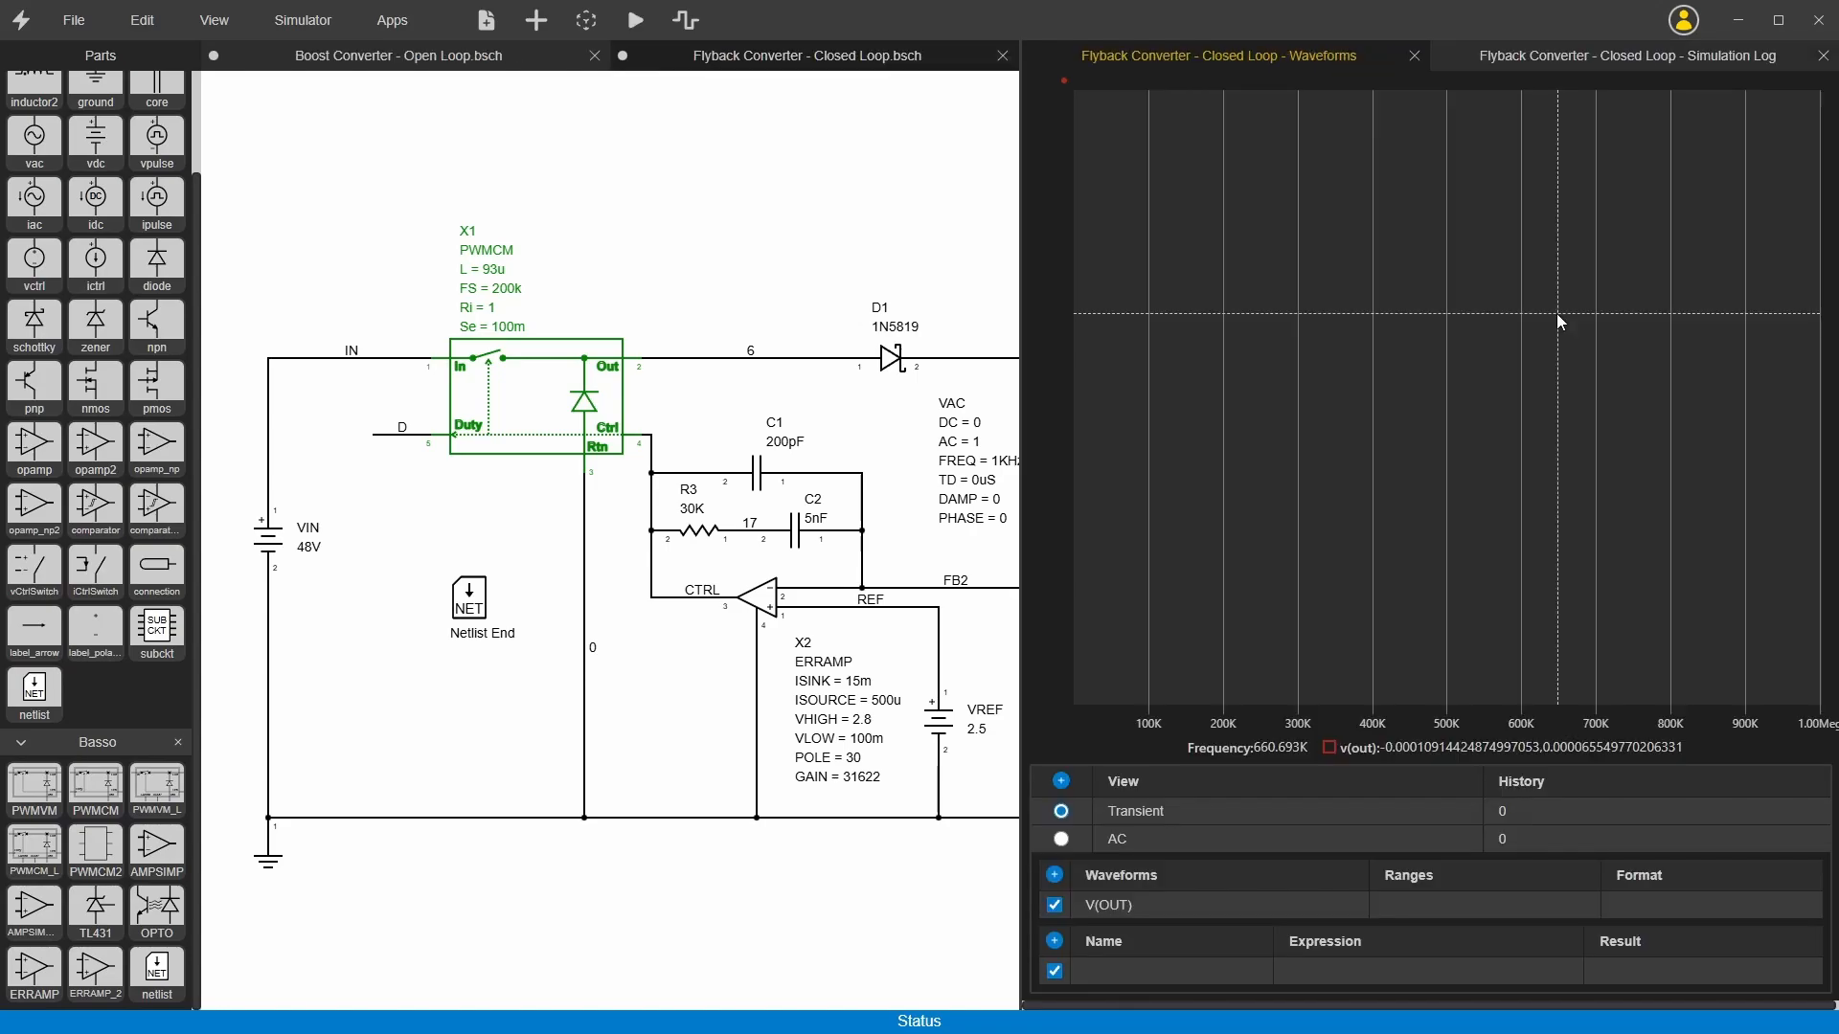
pyautogui.click(1062, 839)
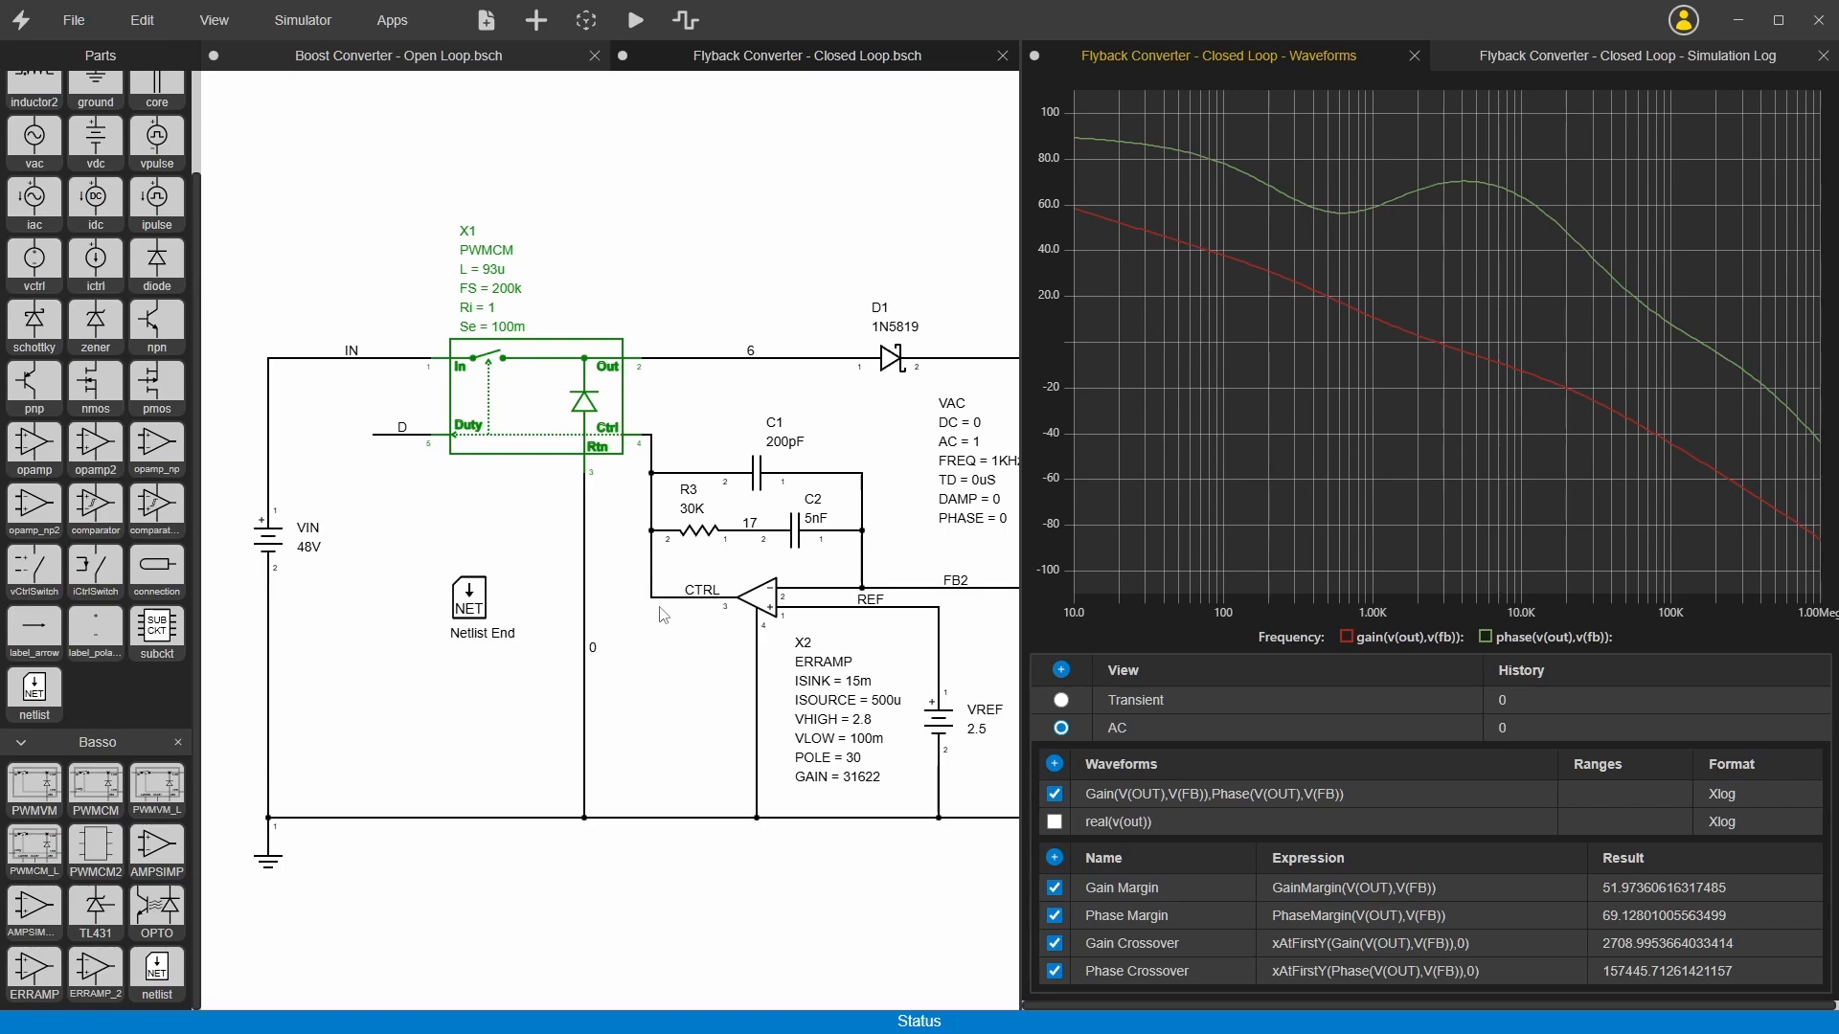
# Step: Try capacitor C1 at 100pF and check the AC response, then restore it to 200pF
pyautogui.doubleClick(781, 448)
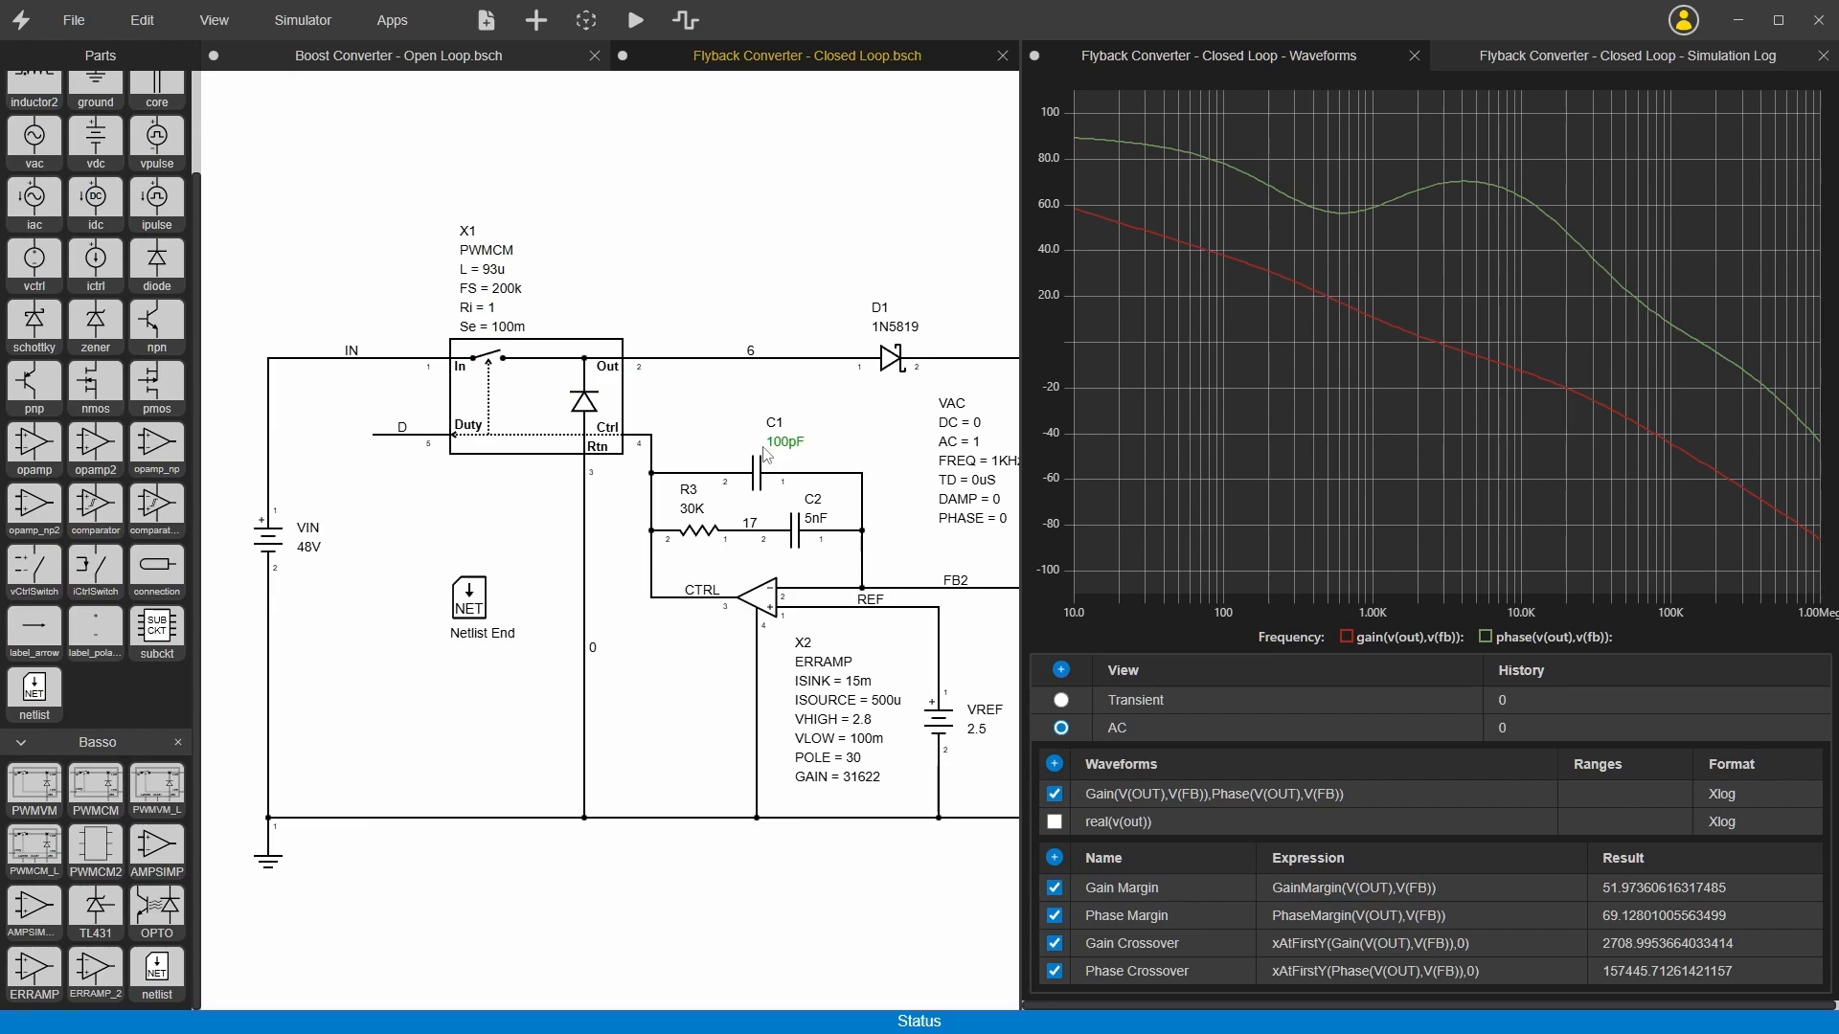
pyautogui.press('Return')
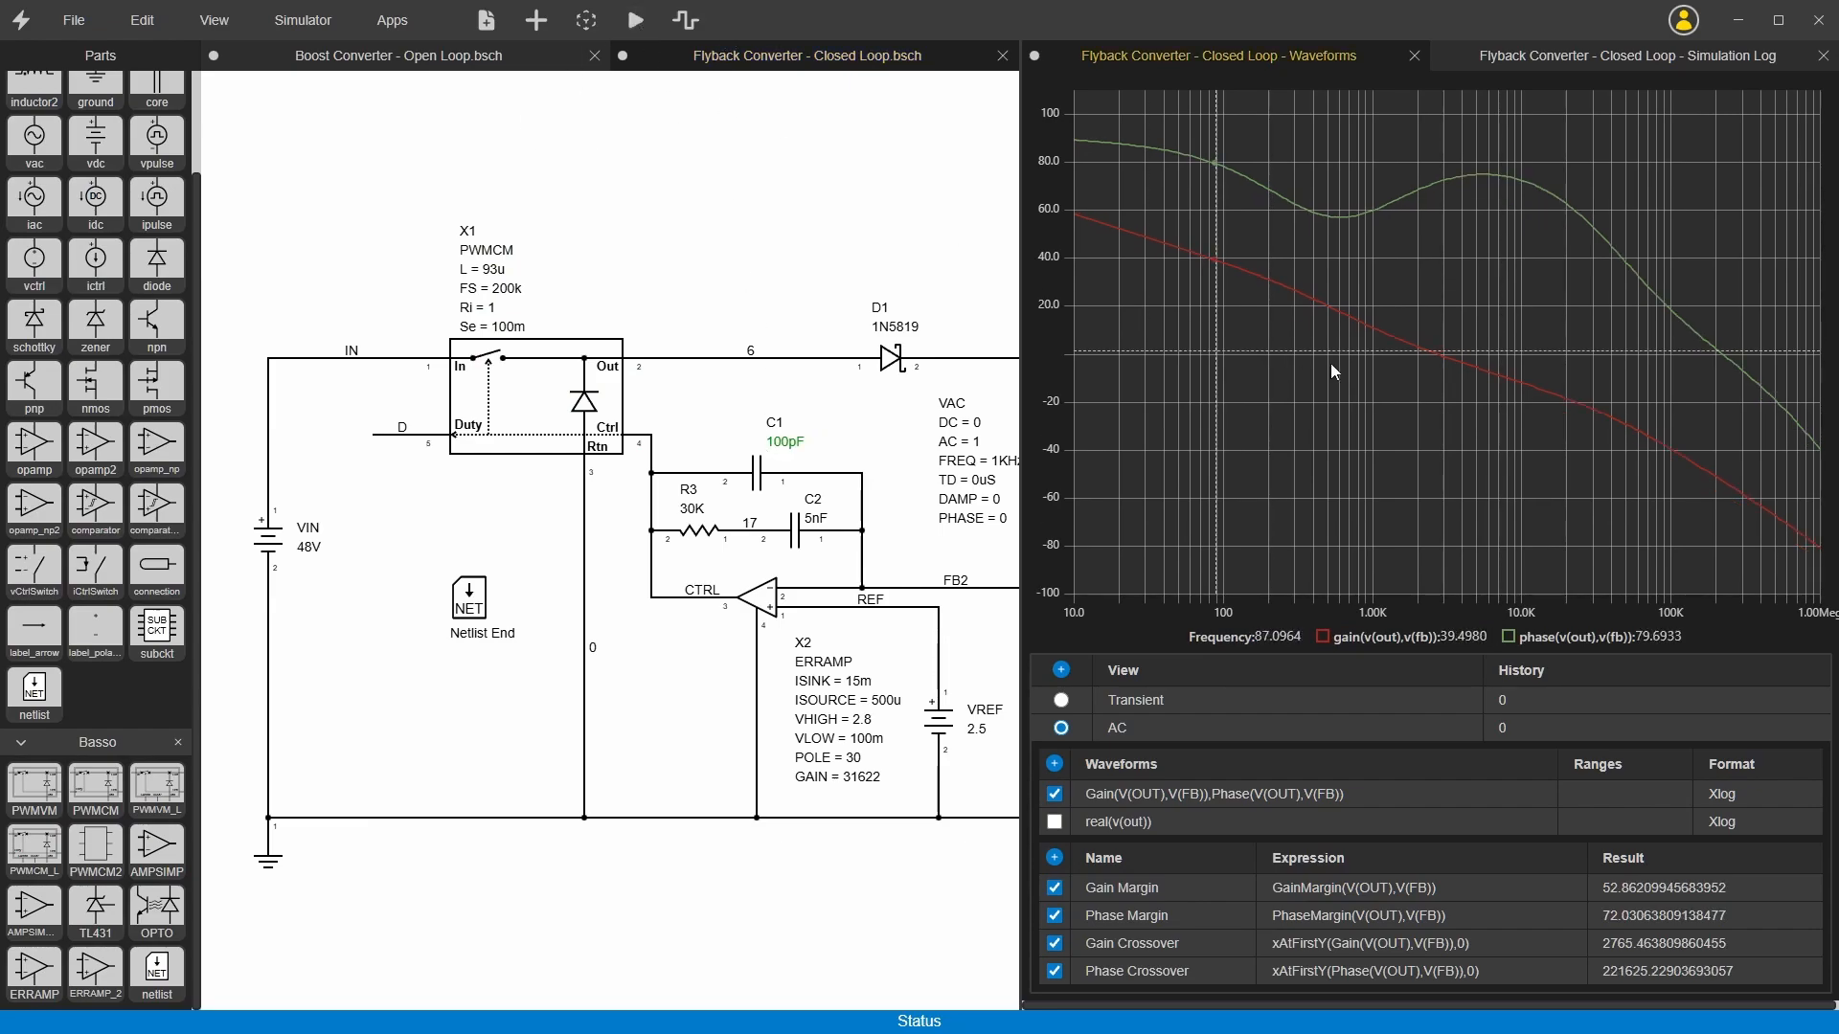
pyautogui.doubleClick(784, 447)
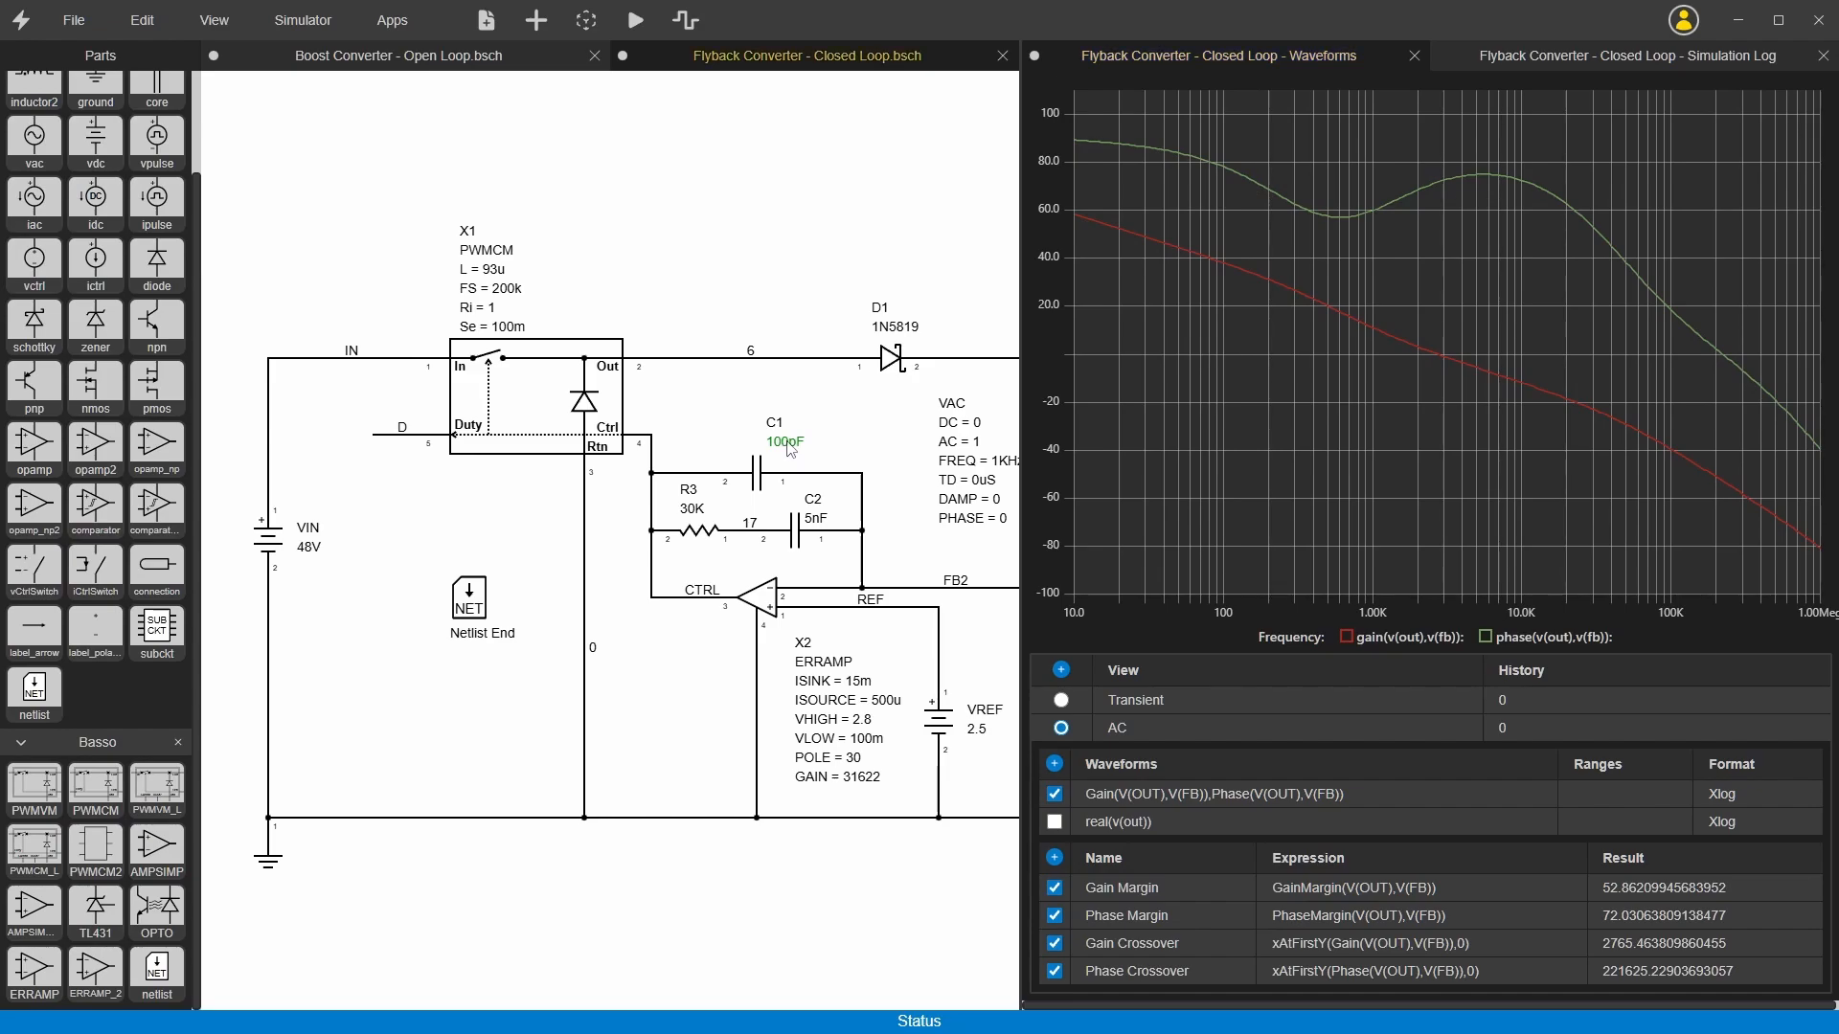
pyautogui.write('2')
pyautogui.press('Return')
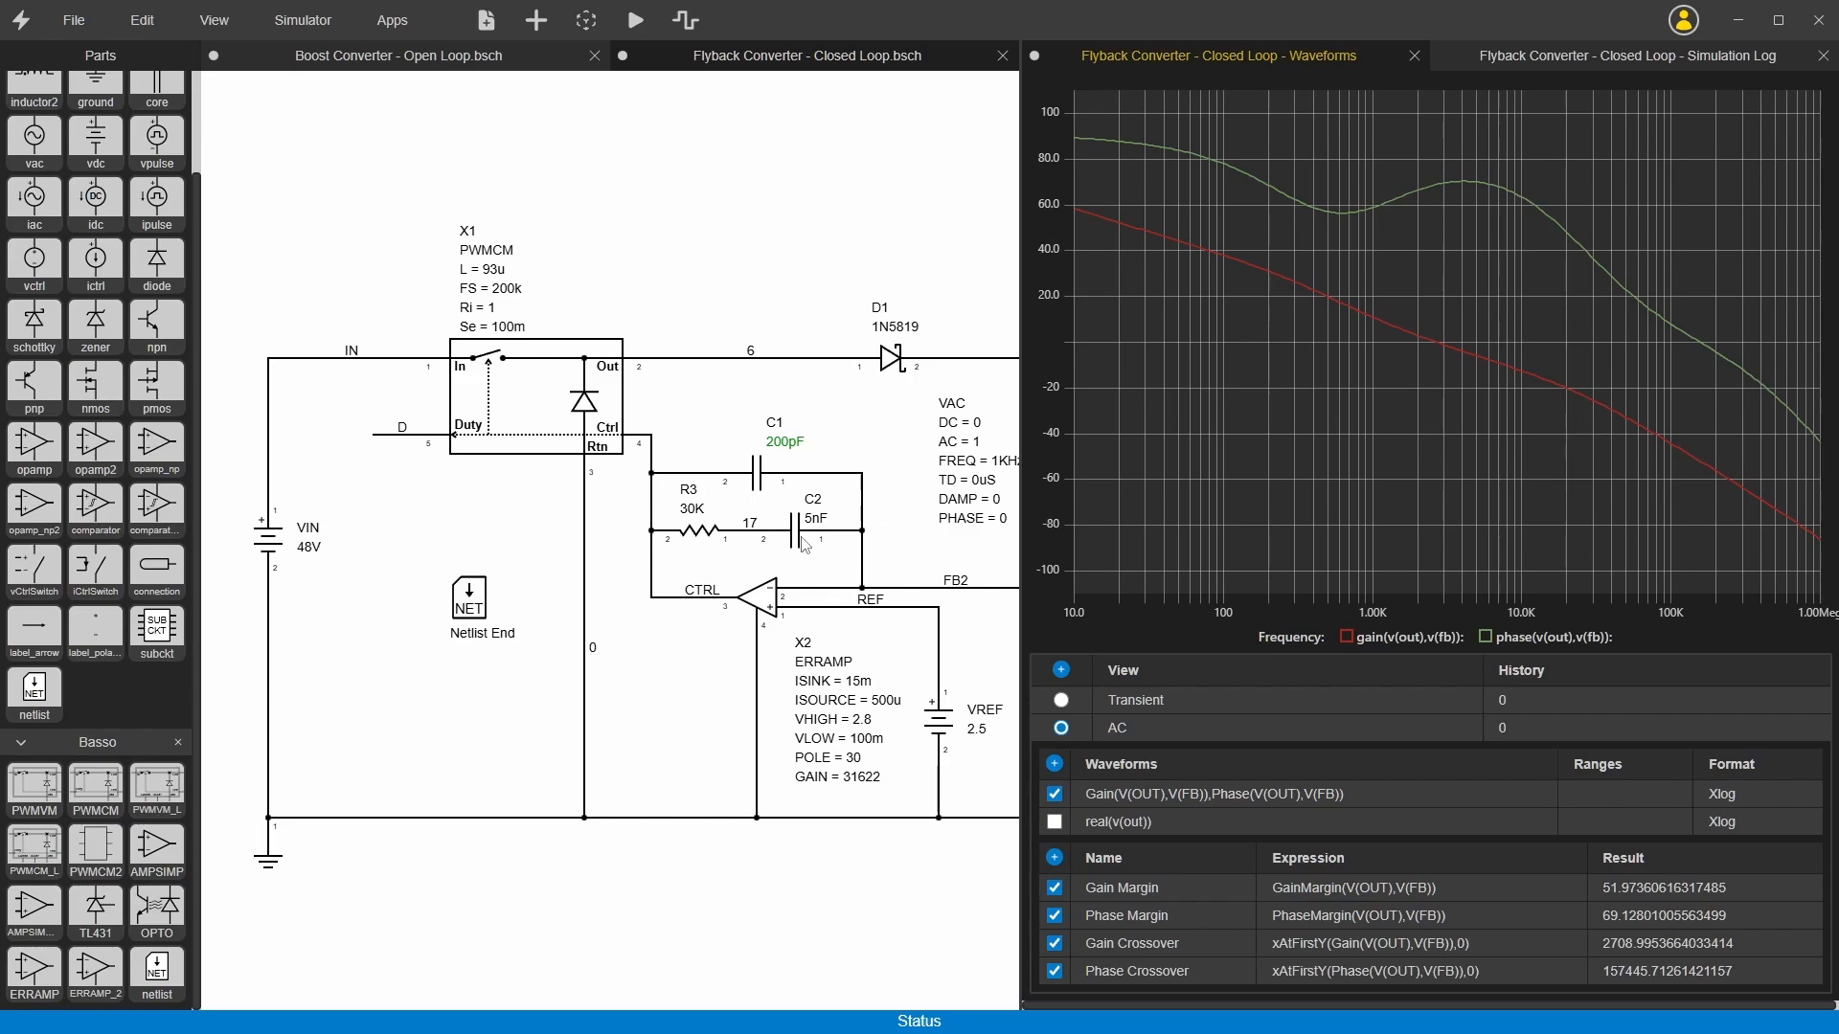
# Step: Reopen the schematic settings, activate the Switching configuration, and check its compensation network of C1, C2 and R3
pyautogui.rightClick(685, 192)
pyautogui.click(739, 230)
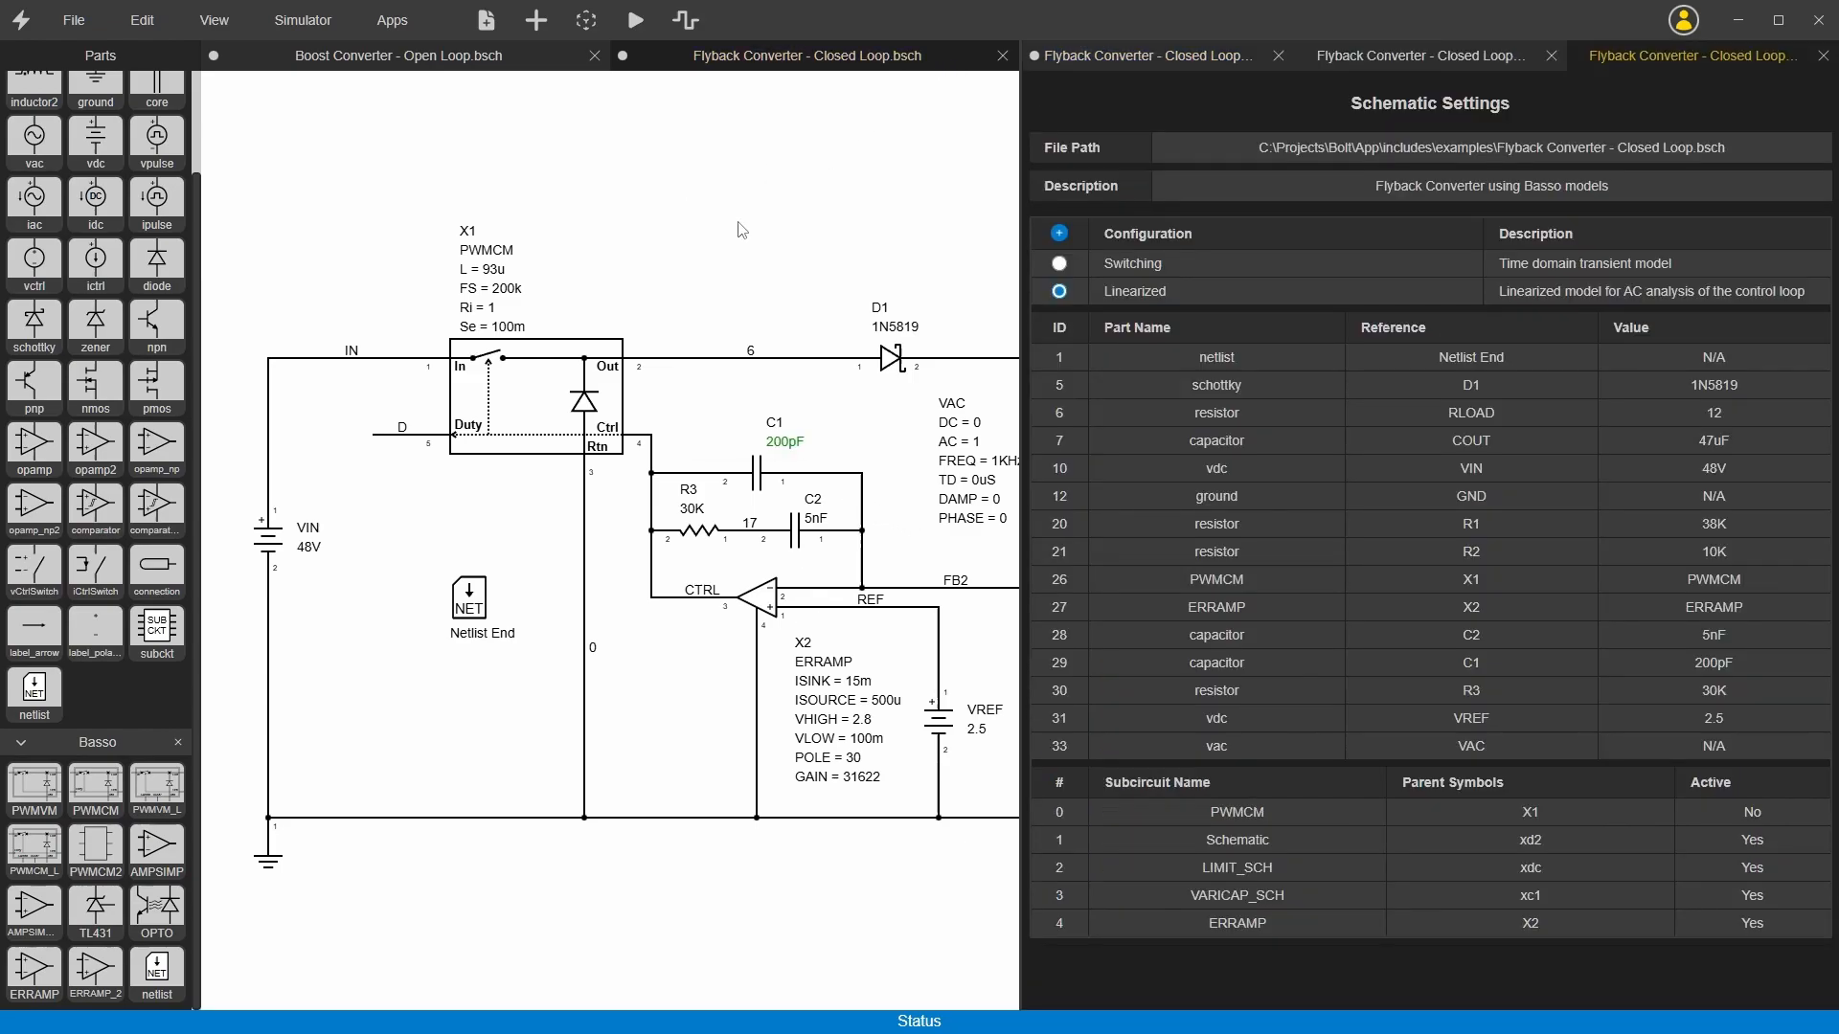
pyautogui.click(1061, 266)
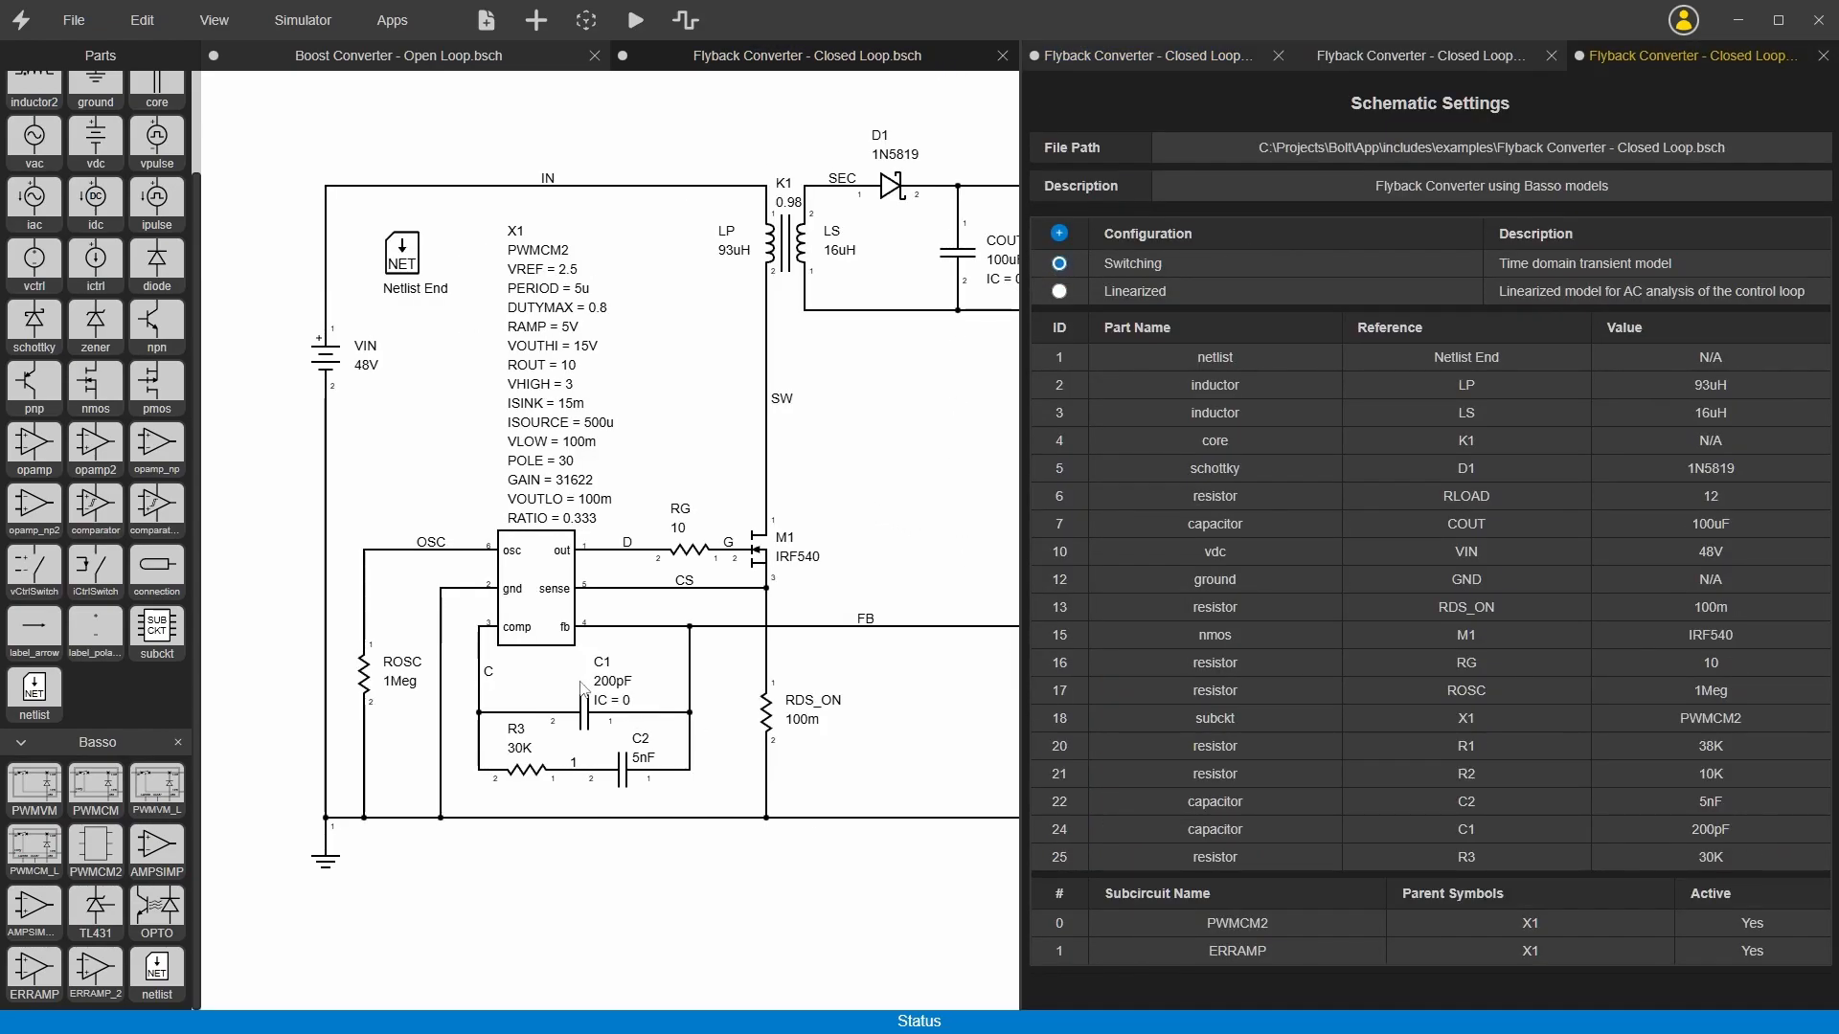
pyautogui.moveTo(668, 799); pyautogui.dragTo(507, 676)
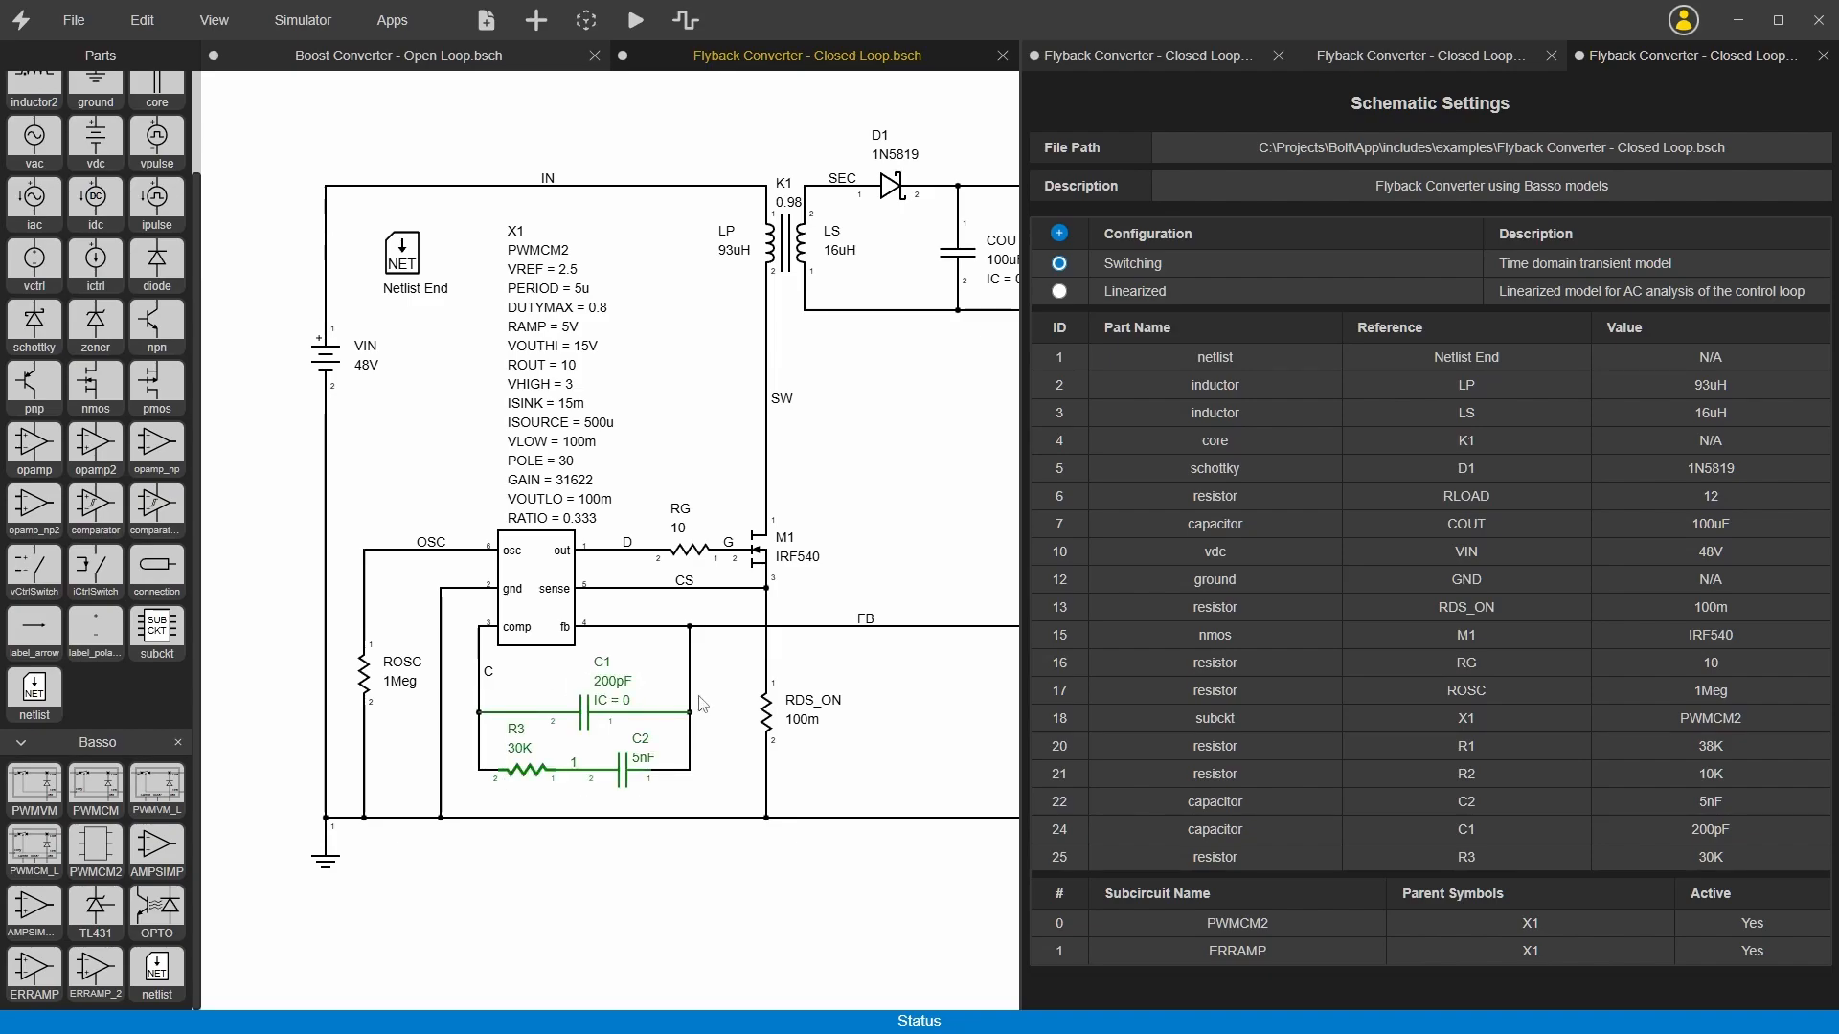
pyautogui.click(723, 720)
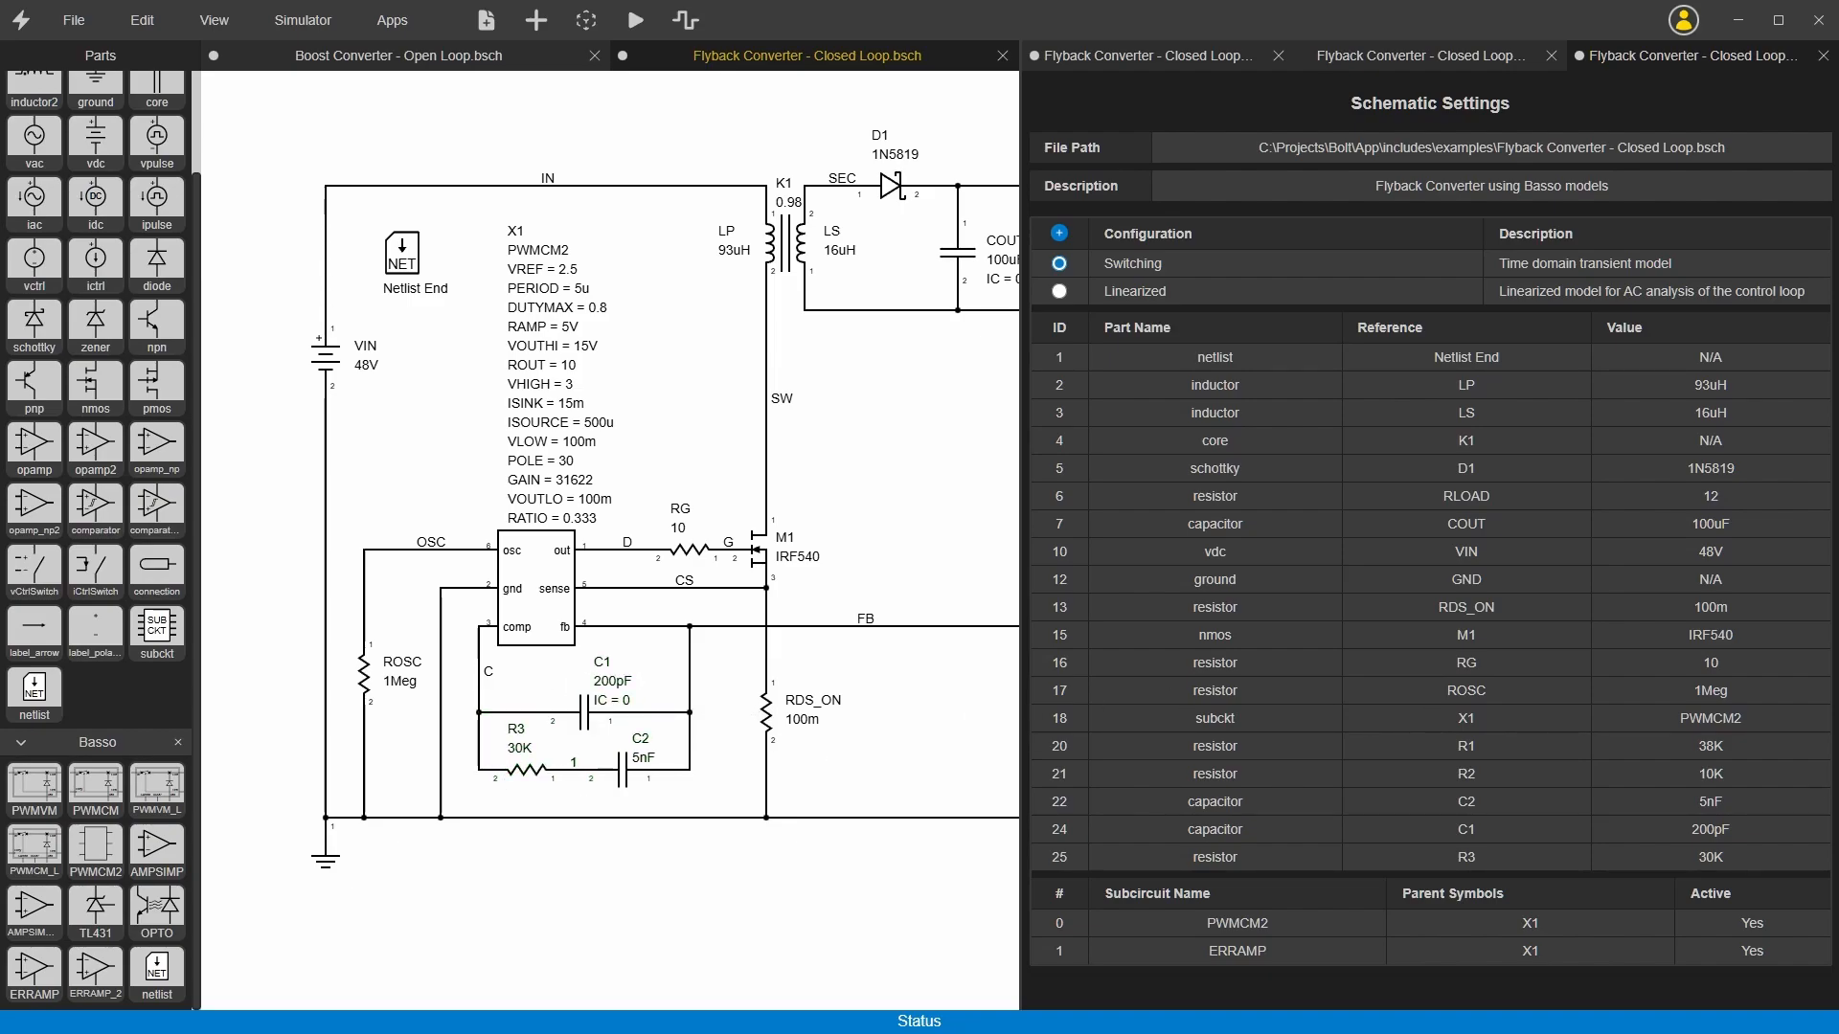